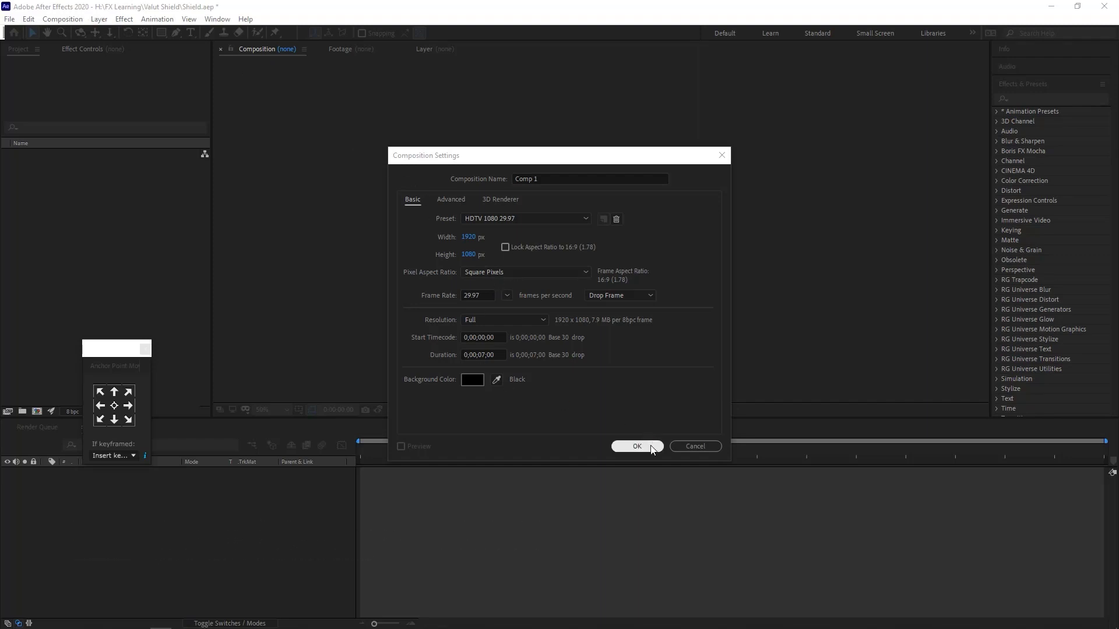
# Create the empty black Comp 1 and choose the Polygon Tool (red fill, 16 px red stroke)
pyautogui.click(637, 446)
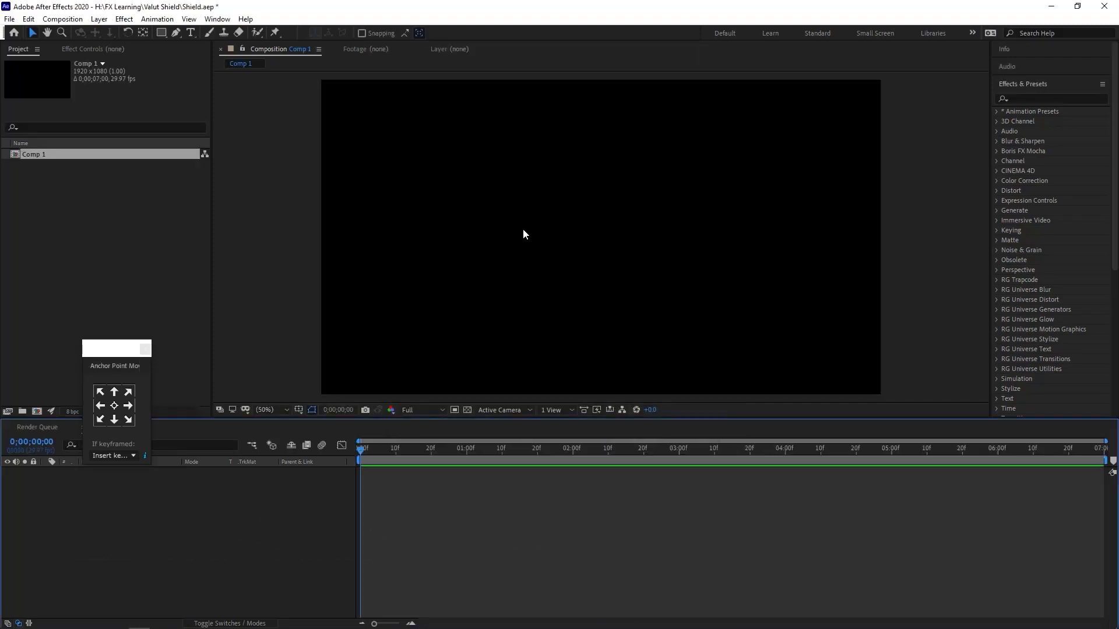
pyautogui.click(232, 50)
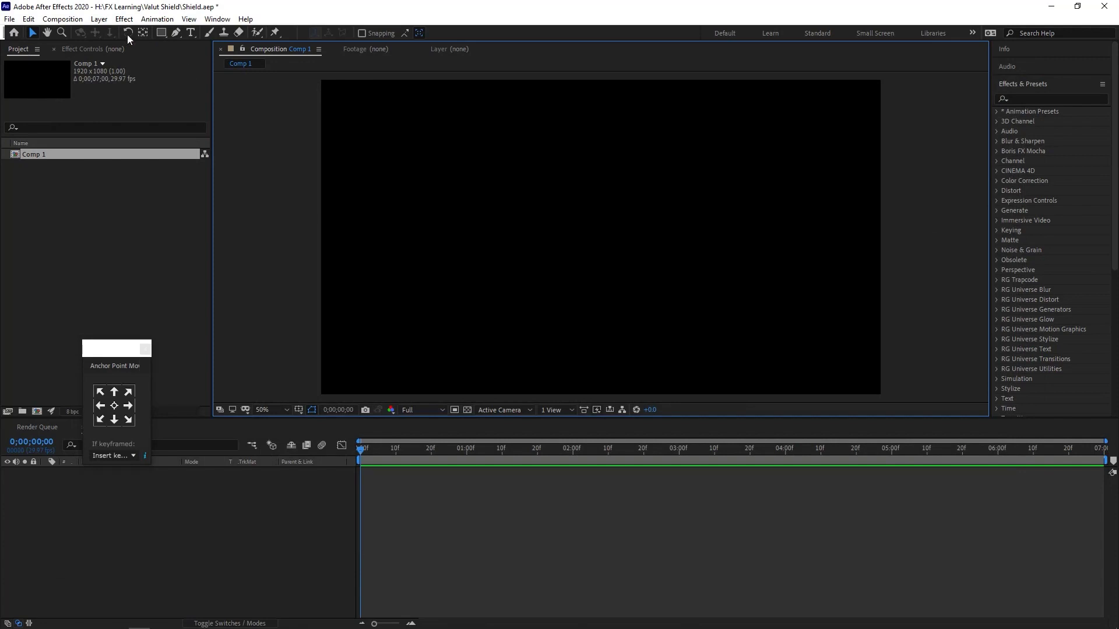
pyautogui.click(163, 34)
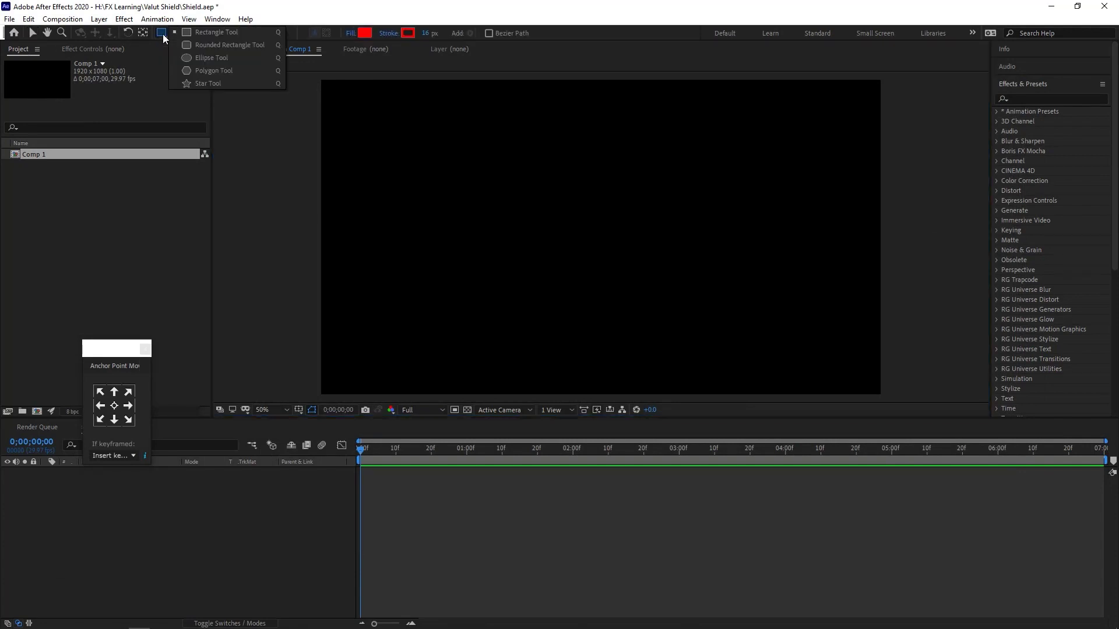
pyautogui.click(205, 72)
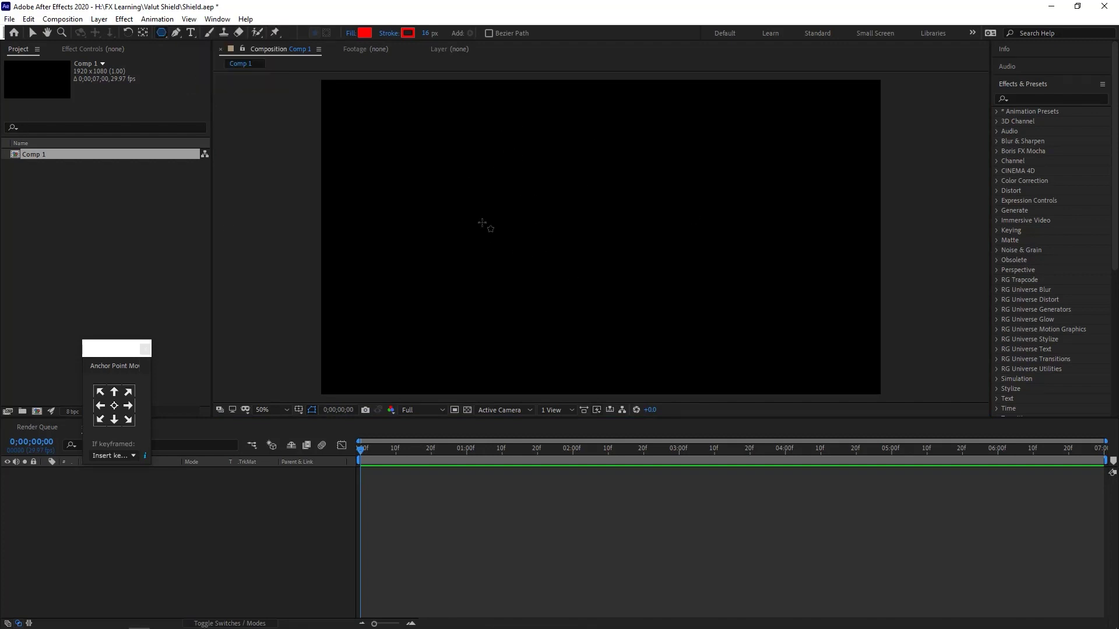
# Draw an upright red hexagon and move it to the comp centre
pyautogui.moveTo(562, 197)
pyautogui.mouseDown()
pyautogui.moveTo(601, 237)
pyautogui.moveTo(631, 234)
pyautogui.mouseUp()
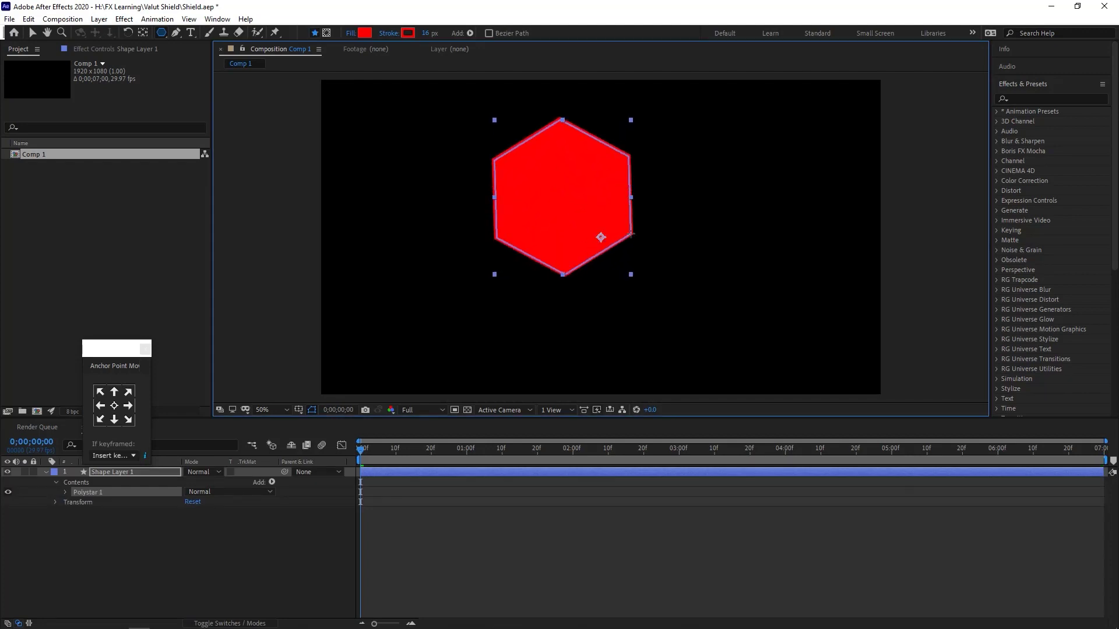
pyautogui.moveTo(630, 234); pyautogui.dragTo(621, 233)
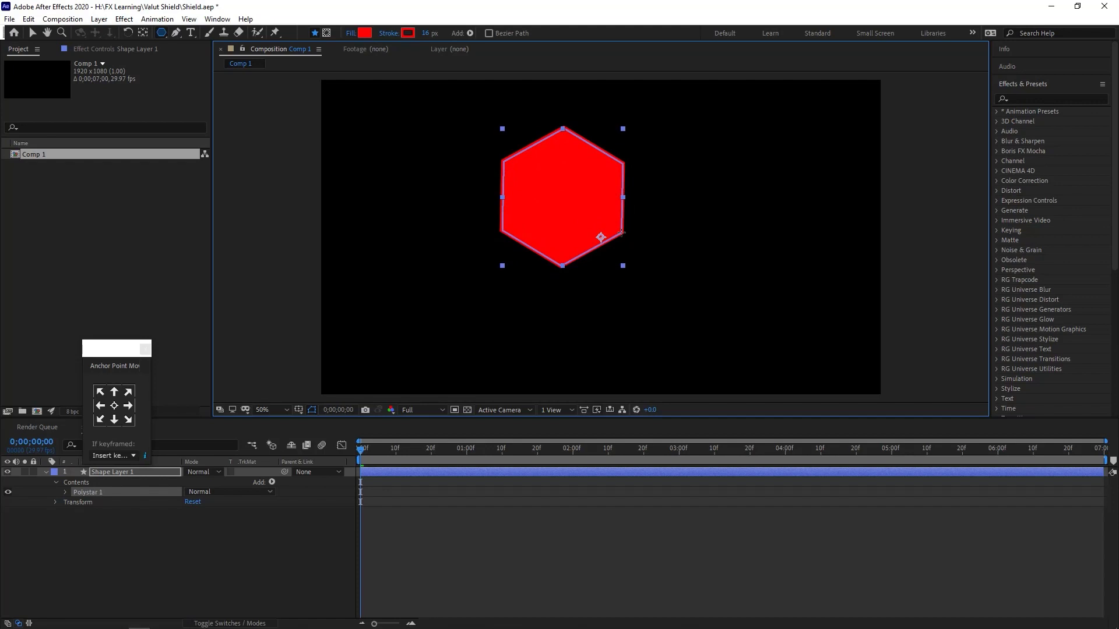
pyautogui.press('Down')
pyautogui.press('Down')
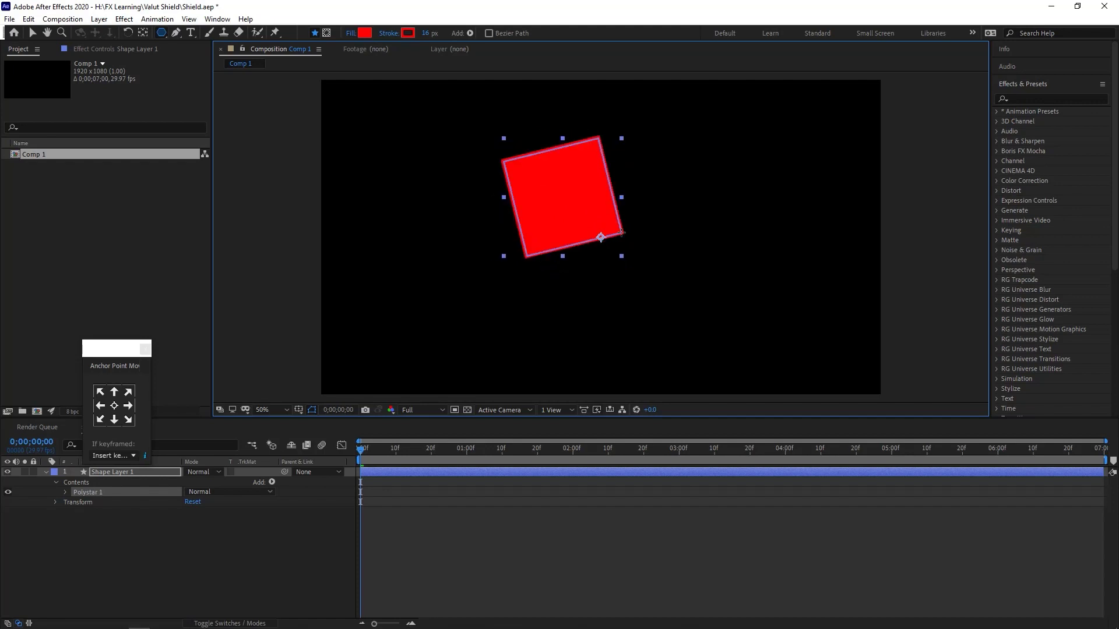
pyautogui.press('Up')
pyautogui.press('Up')
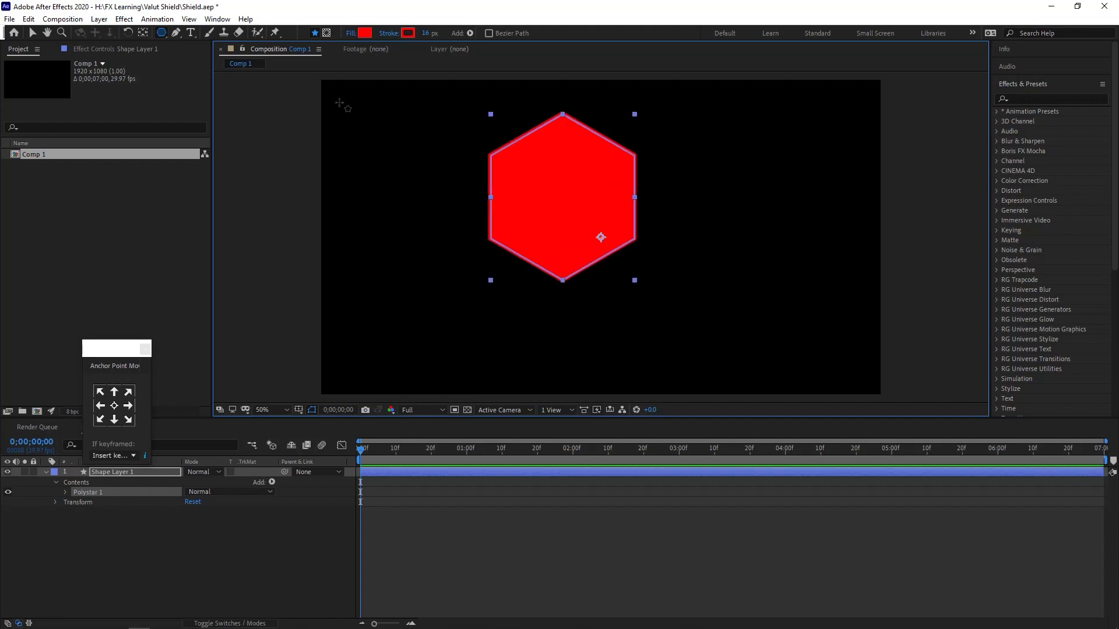
pyautogui.click(32, 32)
pyautogui.moveTo(621, 173); pyautogui.dragTo(659, 206)
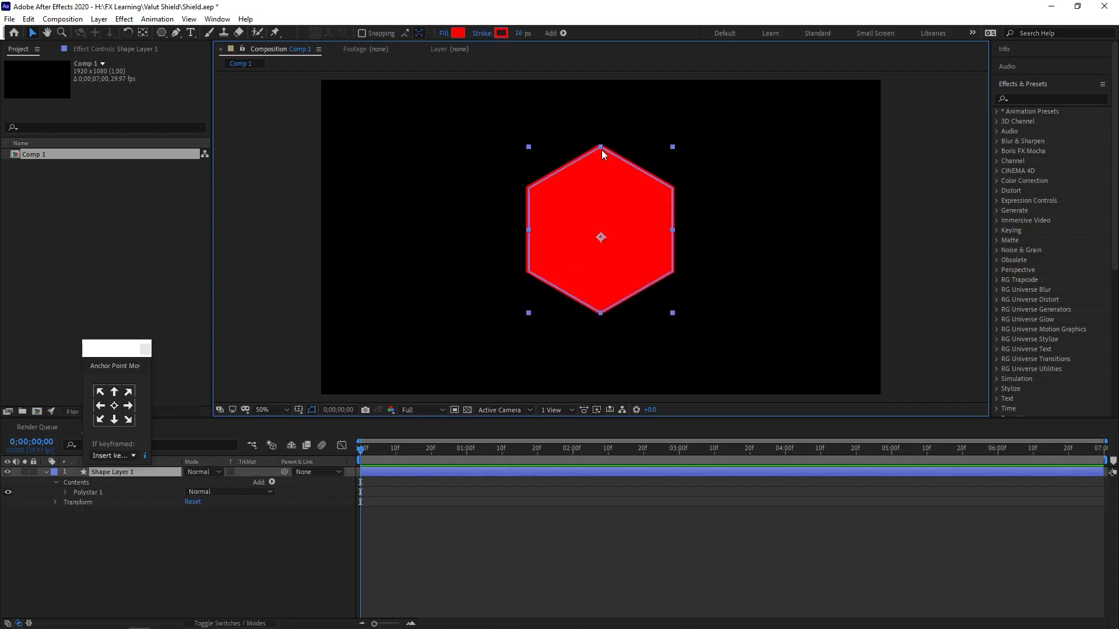
# Set the hexagon's fill to None and its stroke width to 20 px
pyautogui.click(445, 33)
pyautogui.click(499, 288)
pyautogui.click(529, 351)
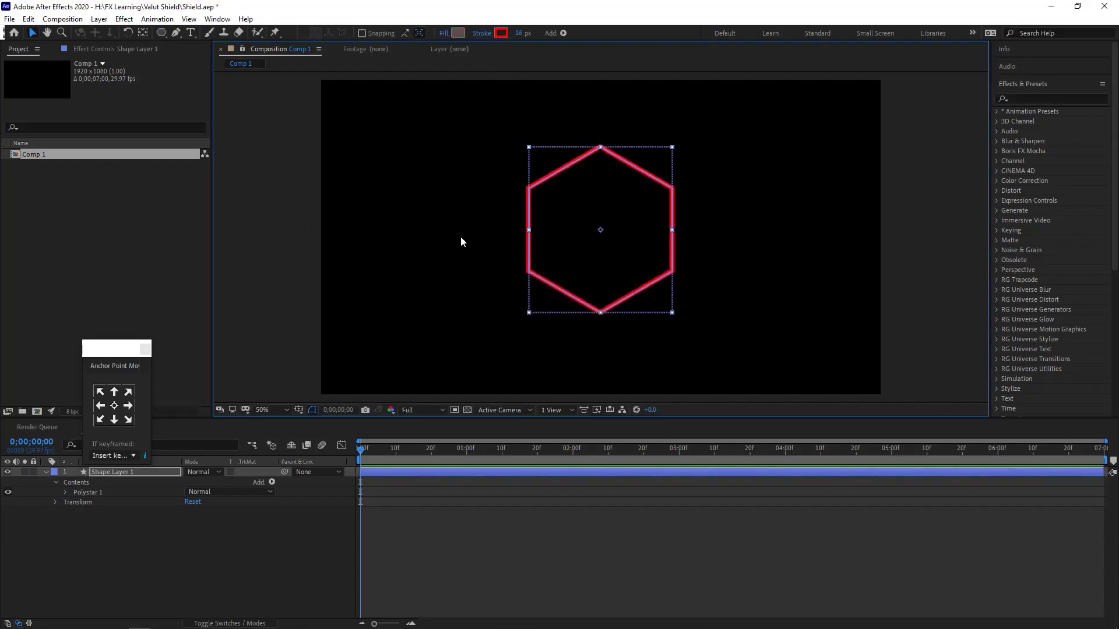
pyautogui.moveTo(523, 34); pyautogui.dragTo(548, 33)
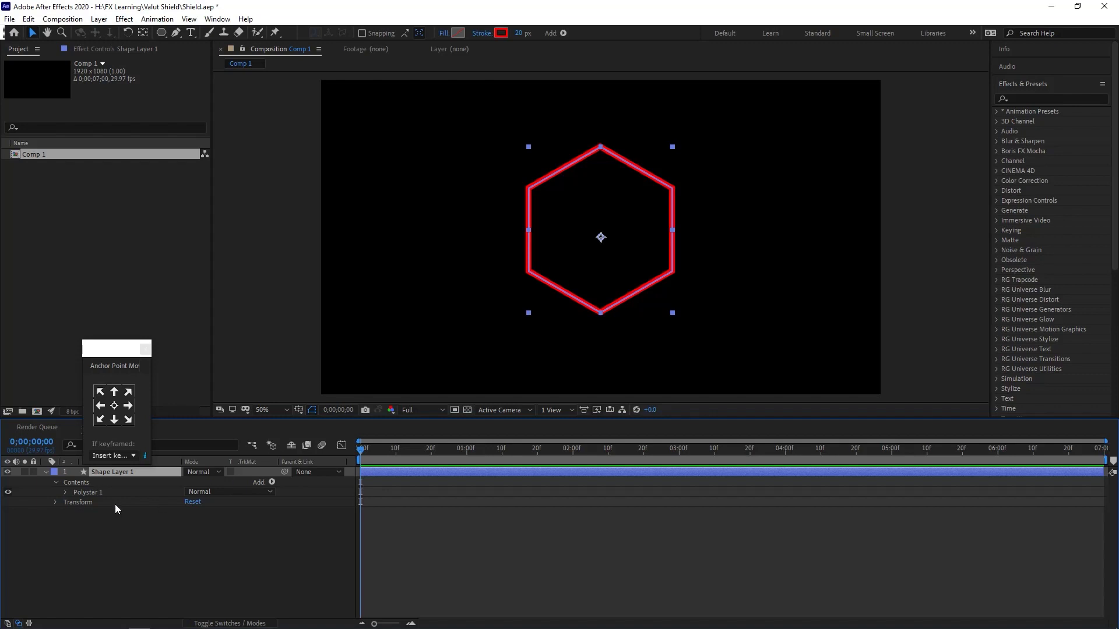
# Scale the hexagon layer down to 13%
pyautogui.press('s')
pyautogui.moveTo(214, 483); pyautogui.dragTo(167, 487)
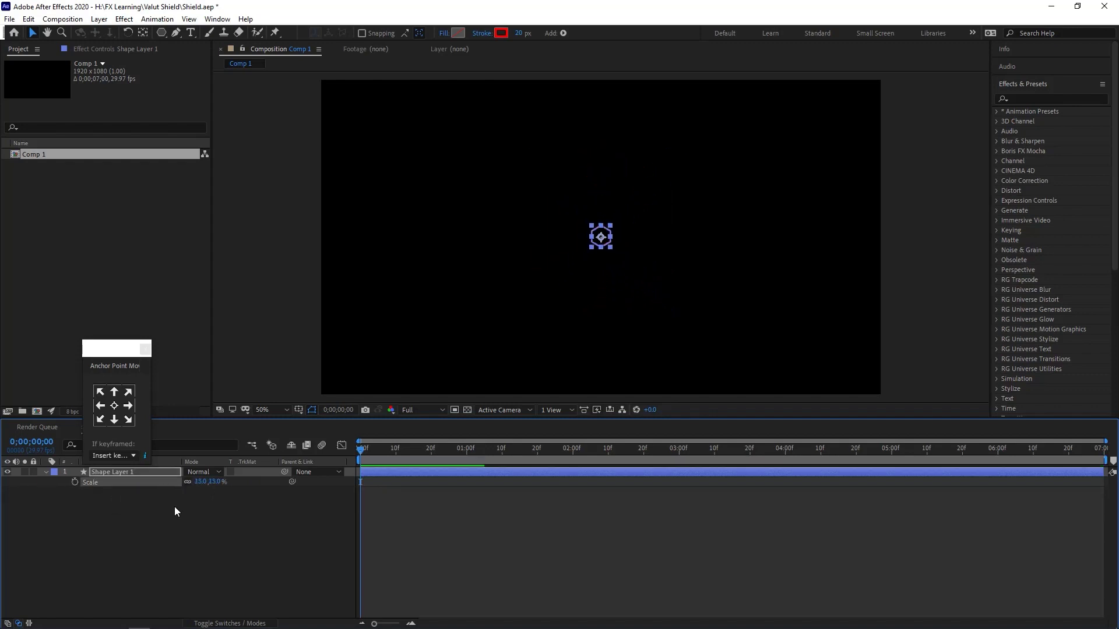
pyautogui.click(175, 512)
pyautogui.click(602, 239)
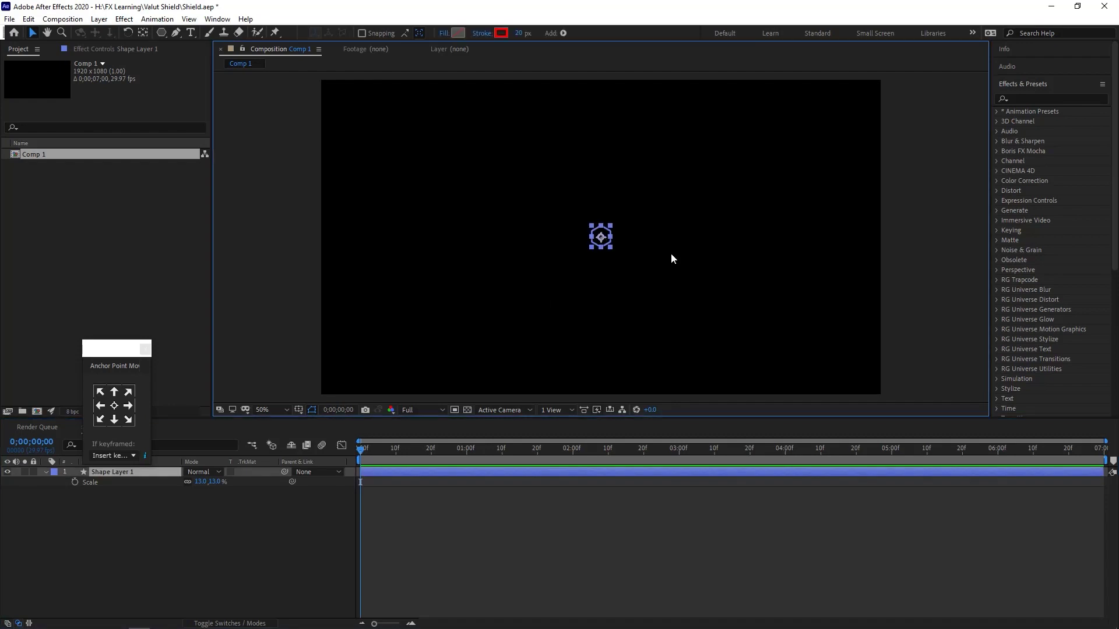
pyautogui.click(706, 170)
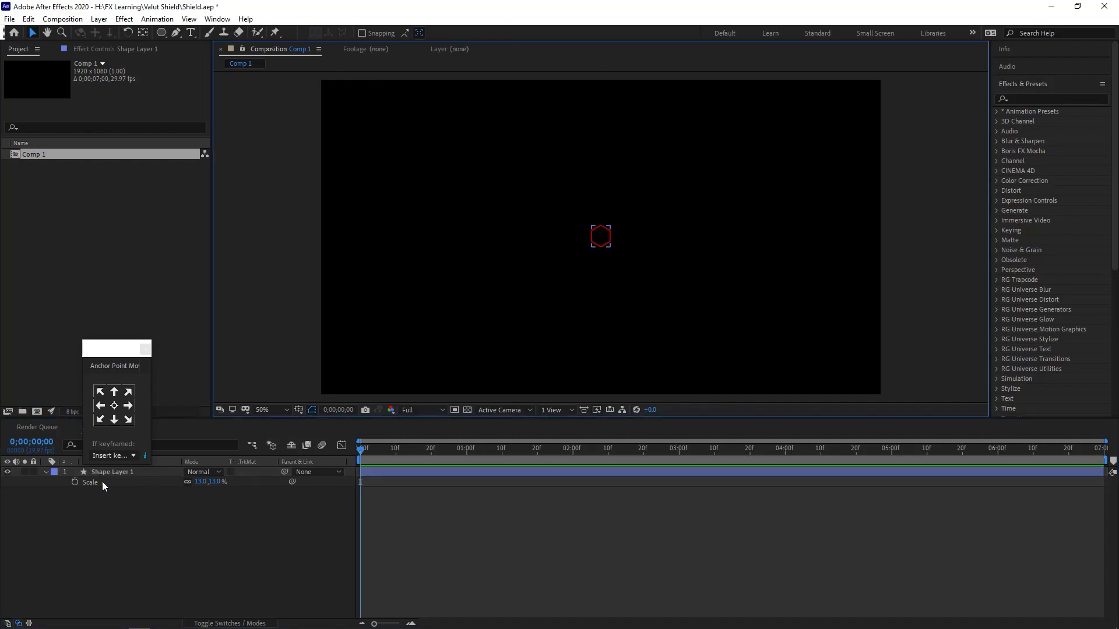
# Add a Repeater to the hexagon layer's contents
pyautogui.click(45, 472)
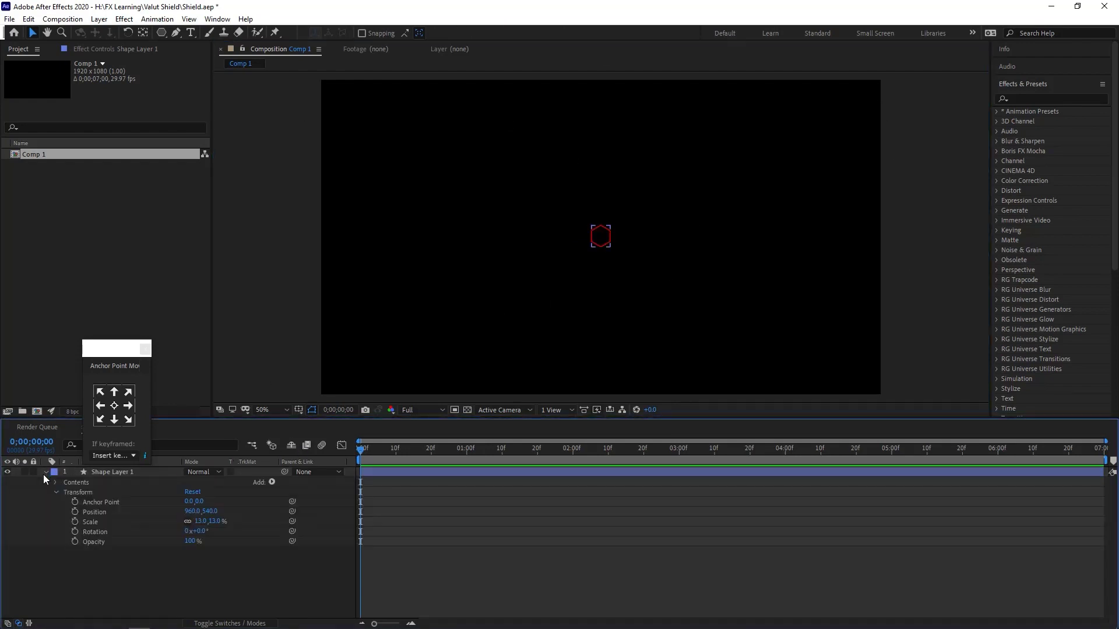
pyautogui.click(271, 481)
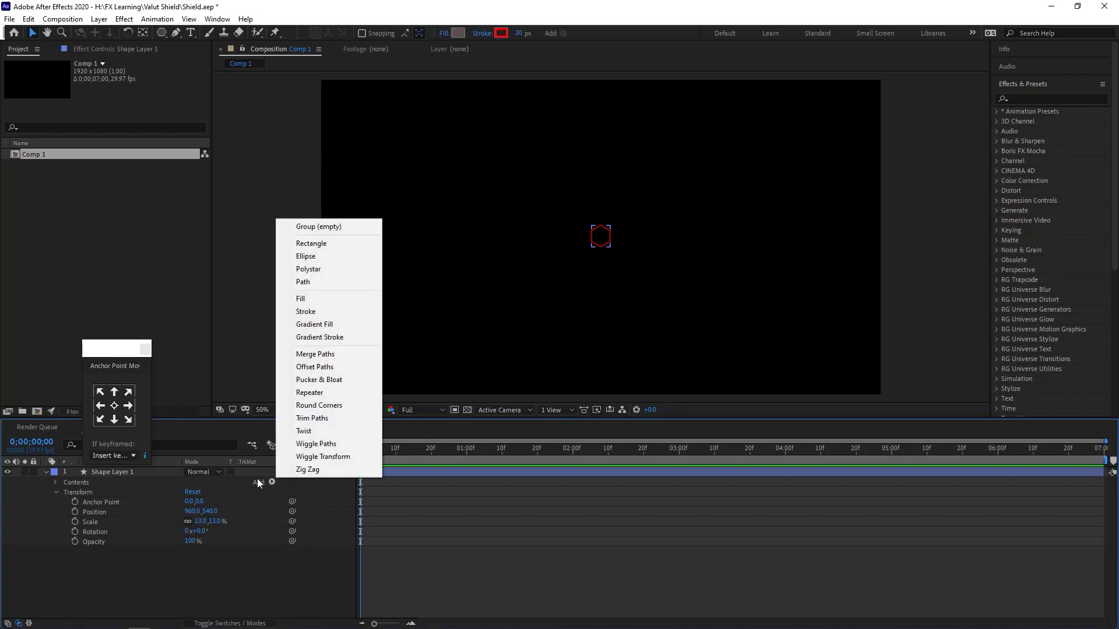
pyautogui.click(309, 393)
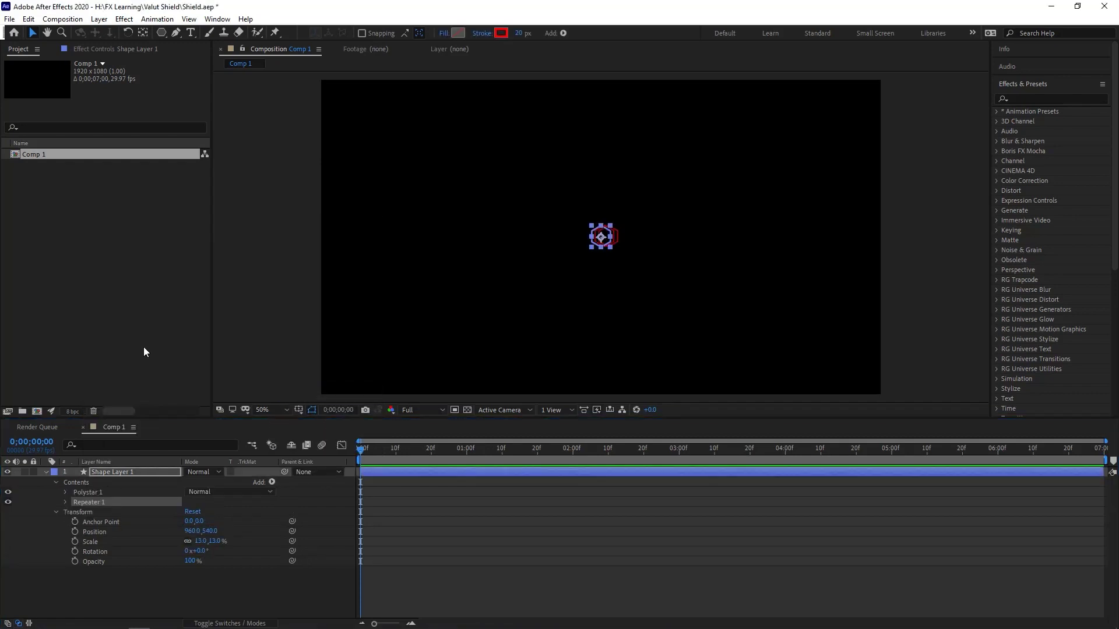
pyautogui.press('.')
pyautogui.press('.')
pyautogui.press('.')
pyautogui.press('.')
pyautogui.press('.')
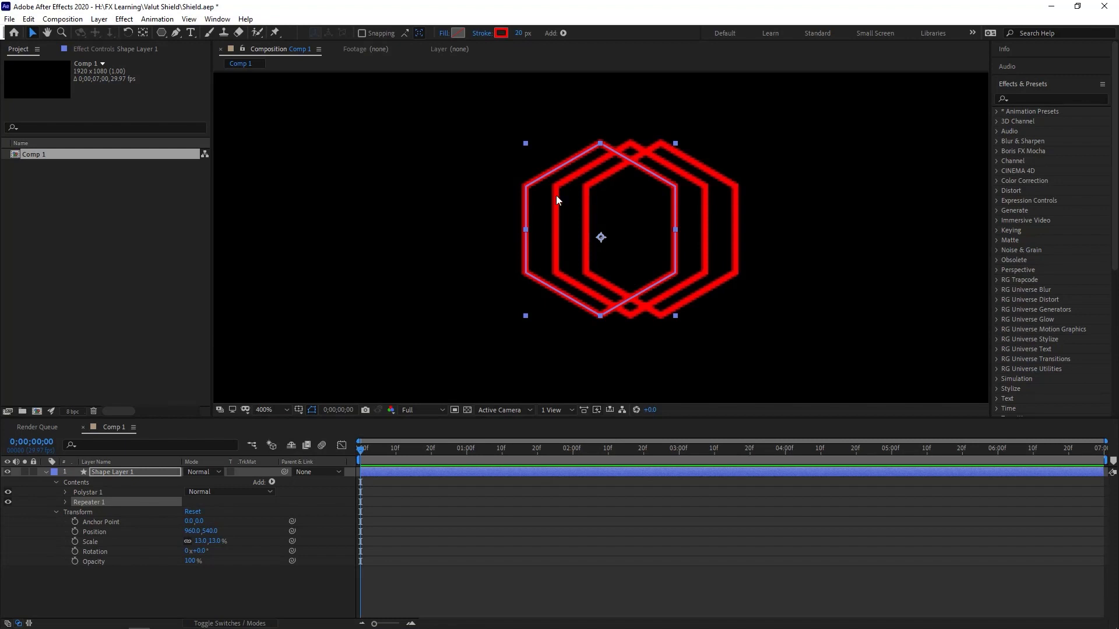
pyautogui.click(66, 502)
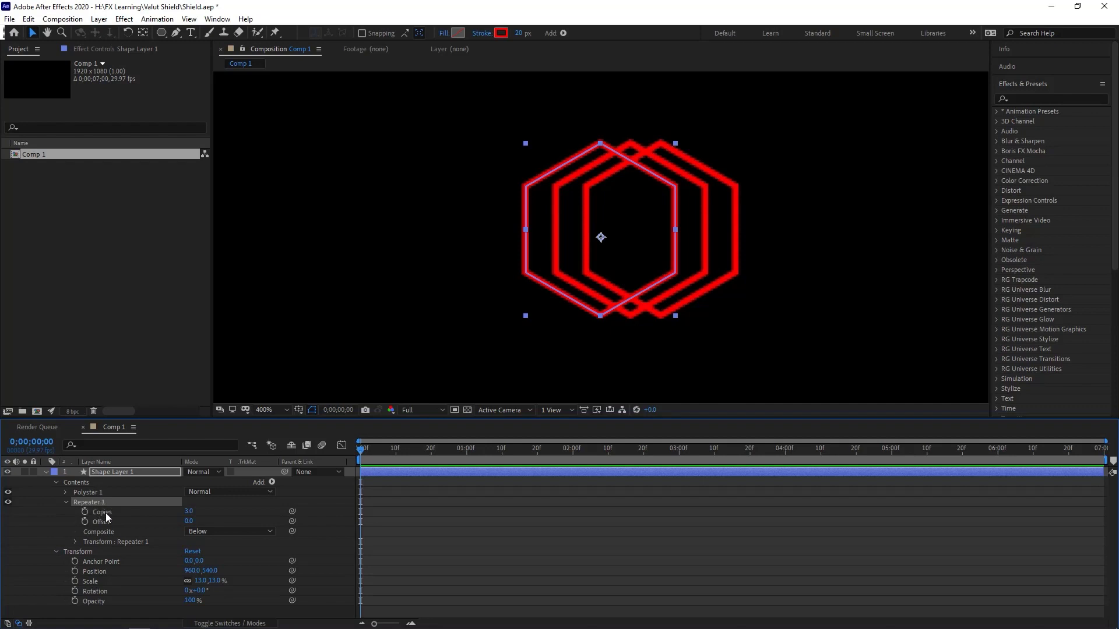
pyautogui.click(75, 542)
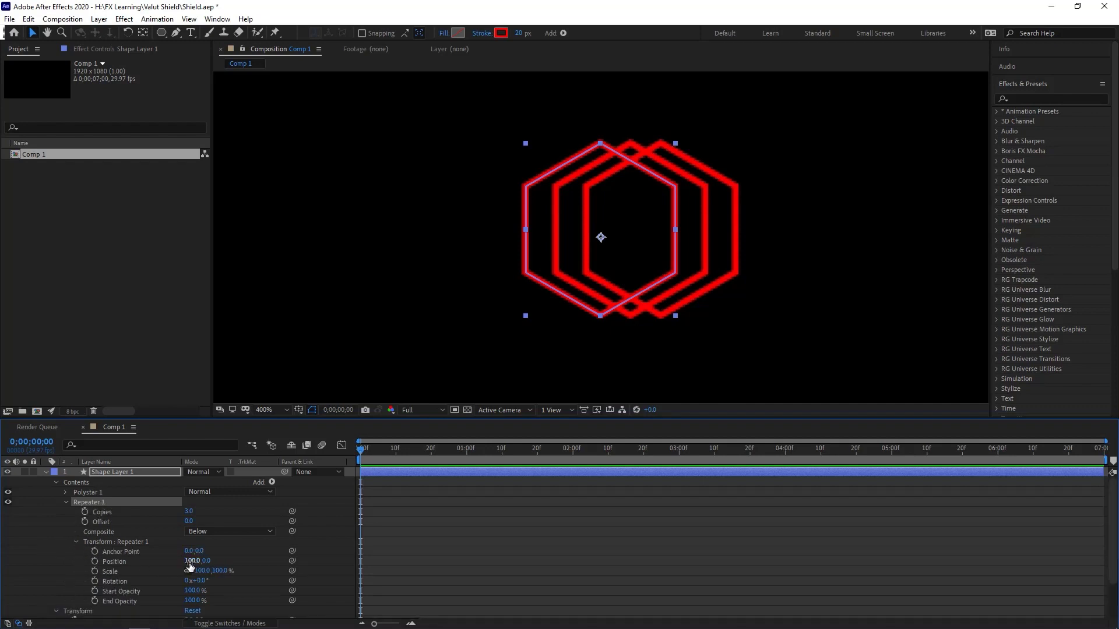
# Set the Repeater to Position 492,0, 55 copies and offset -19 for an edge-to-edge row
pyautogui.moveTo(189, 563); pyautogui.dragTo(426, 561)
pyautogui.press('/')
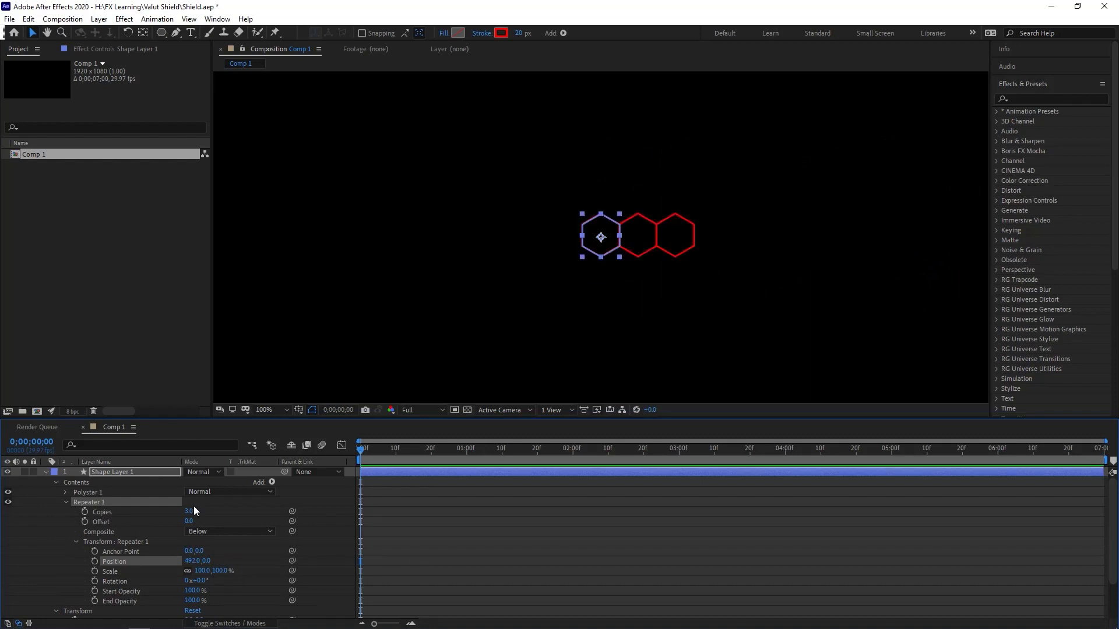
pyautogui.moveTo(190, 511); pyautogui.dragTo(212, 509)
pyautogui.press(',')
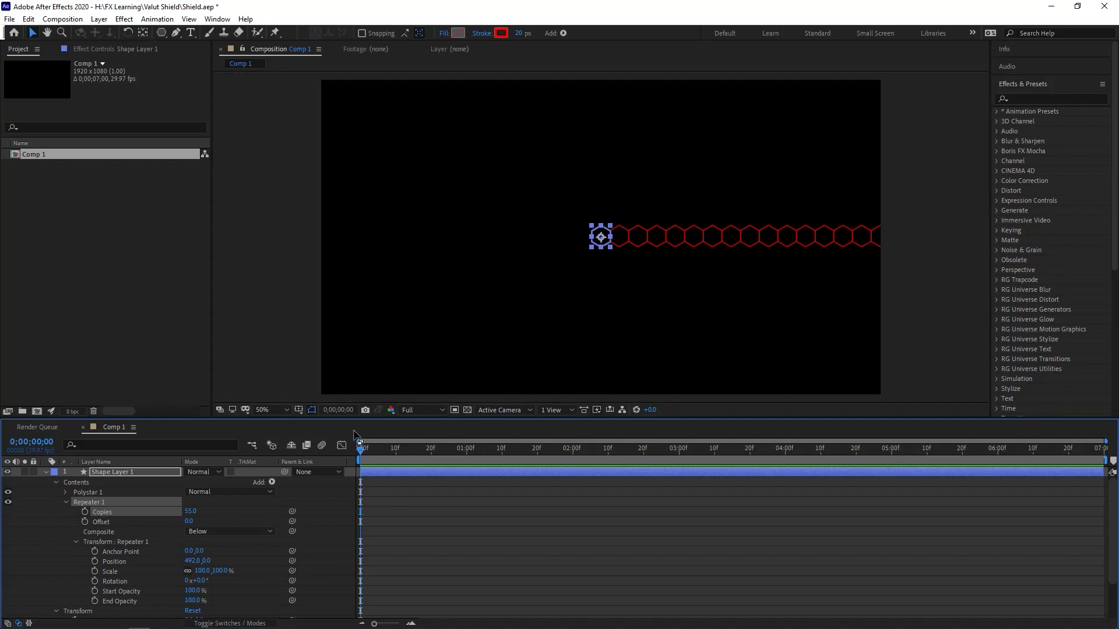
pyautogui.moveTo(189, 522); pyautogui.dragTo(176, 527)
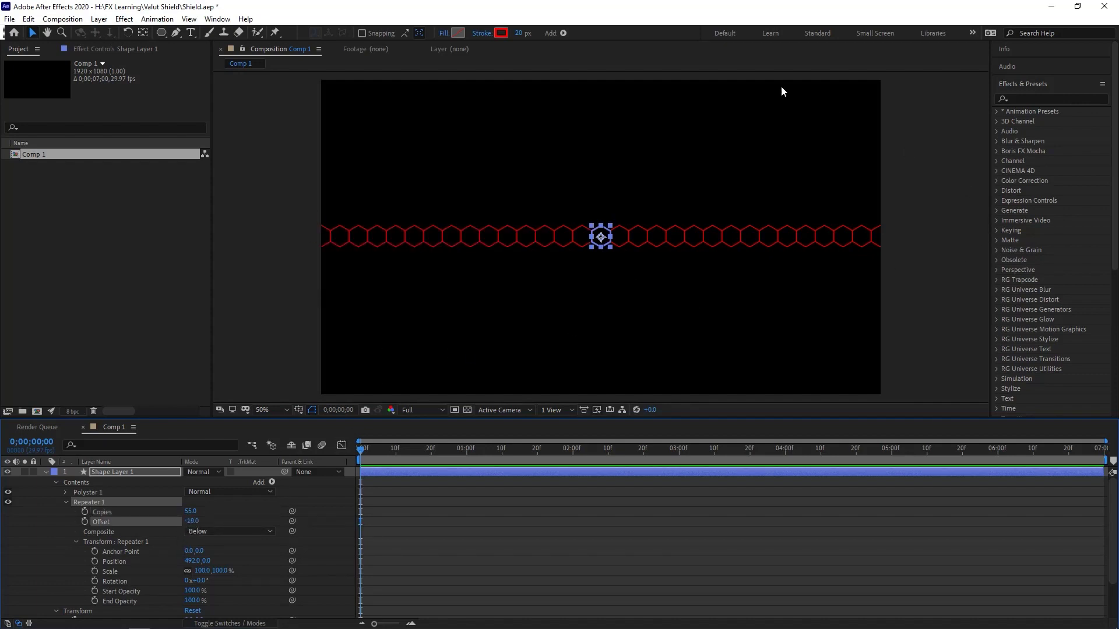
pyautogui.click(49, 529)
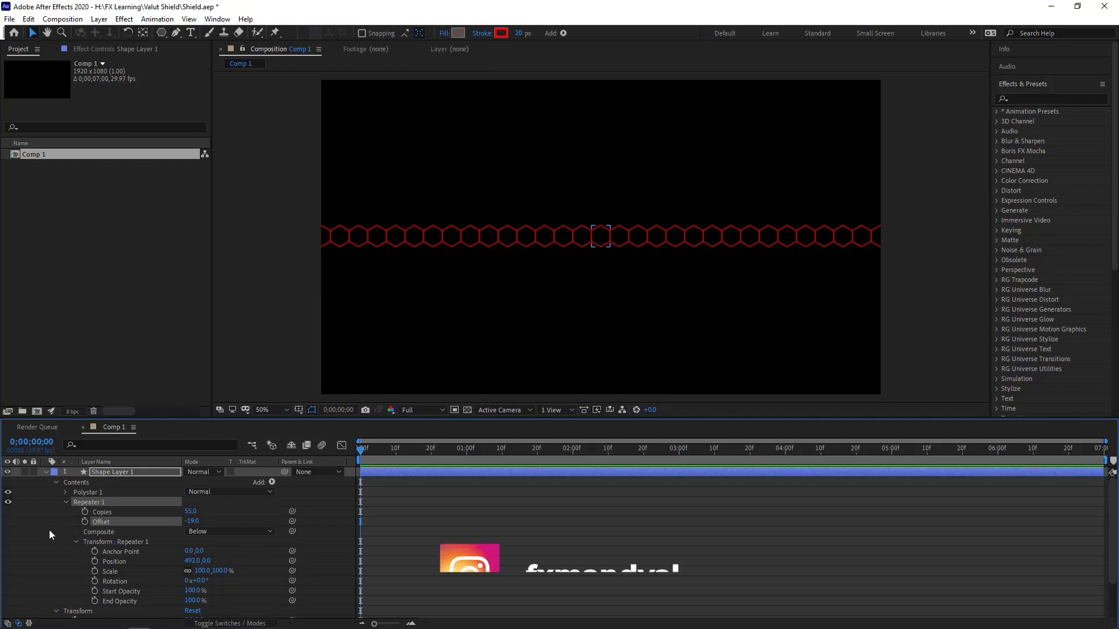
pyautogui.click(272, 481)
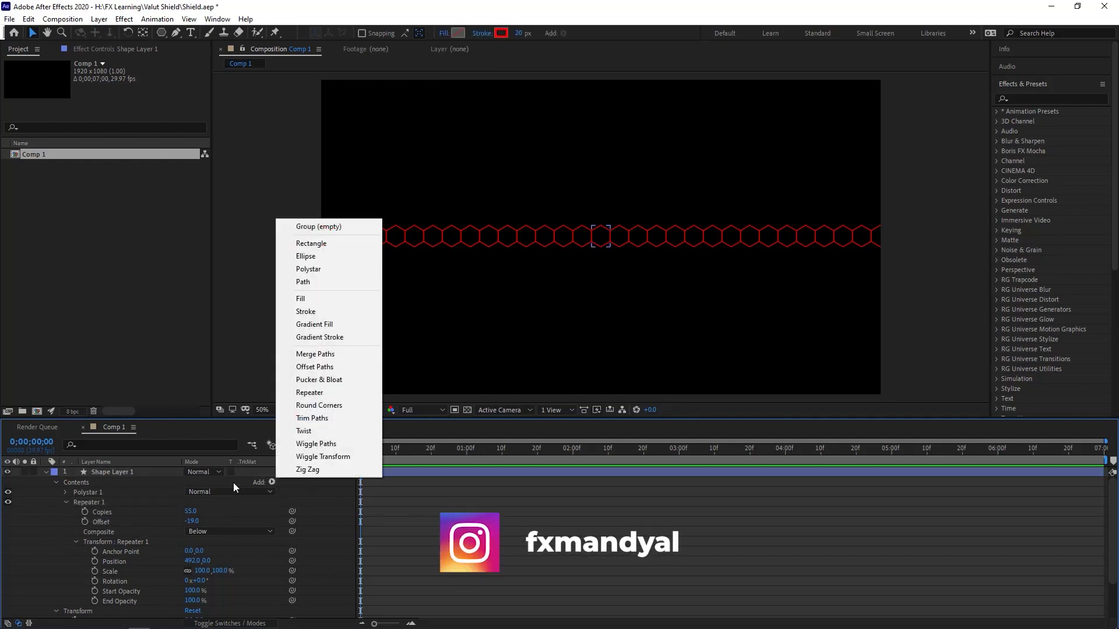
# Add a second Repeater with Position 247,430 so the hexagon rows interlock
pyautogui.click(292, 393)
pyautogui.click(66, 502)
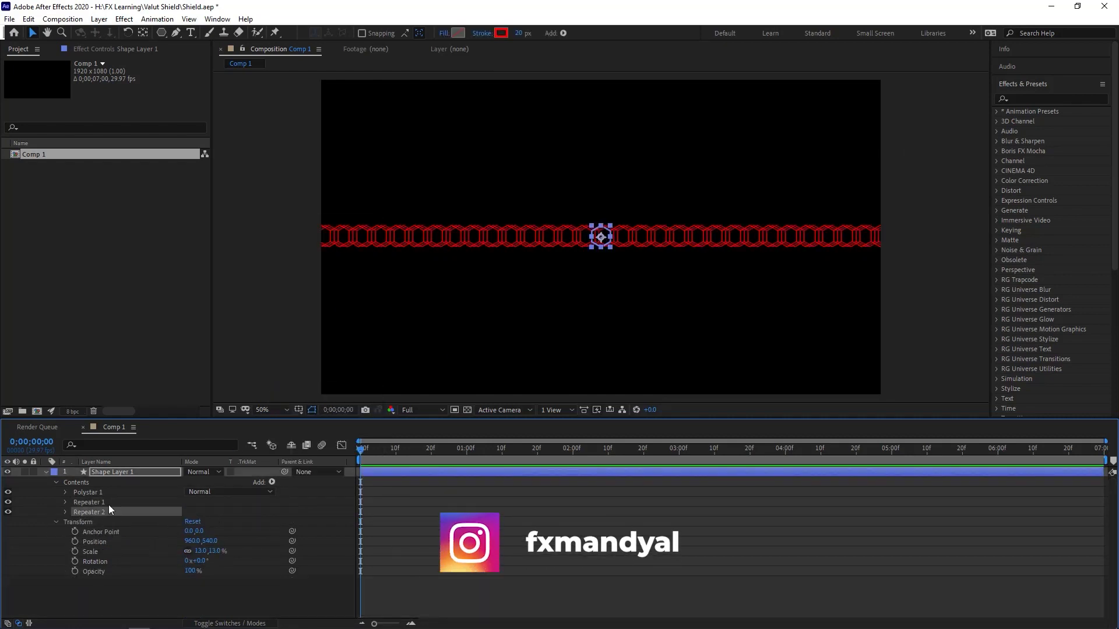
pyautogui.click(65, 512)
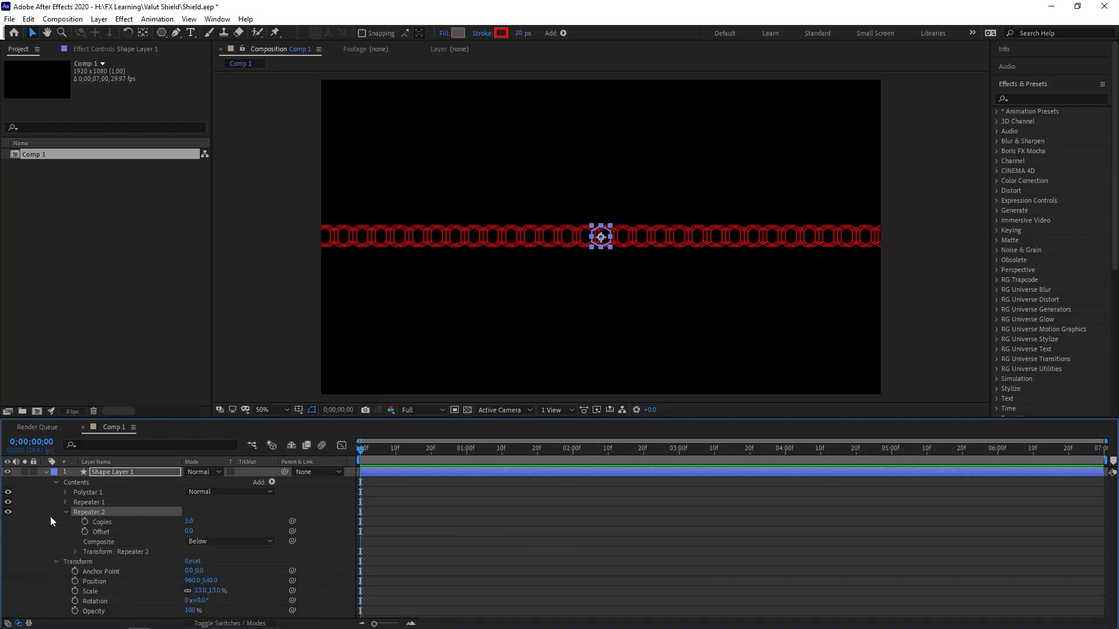
pyautogui.click(76, 551)
pyautogui.moveTo(207, 572)
pyautogui.mouseDown()
pyautogui.moveTo(504, 557)
pyautogui.moveTo(452, 248)
pyautogui.mouseUp()
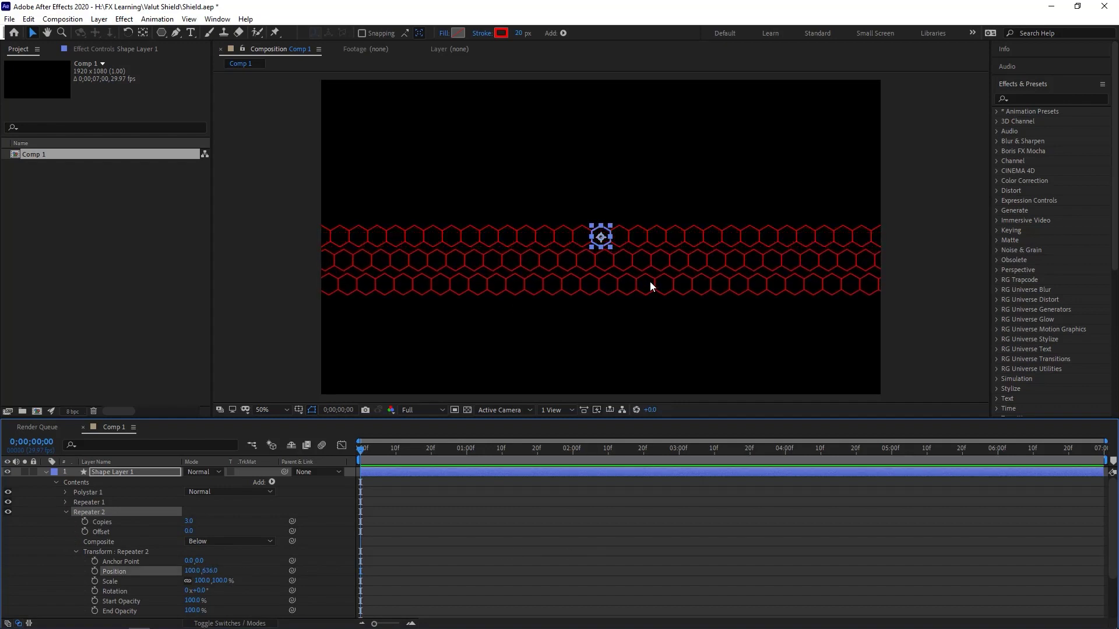
pyautogui.press('/')
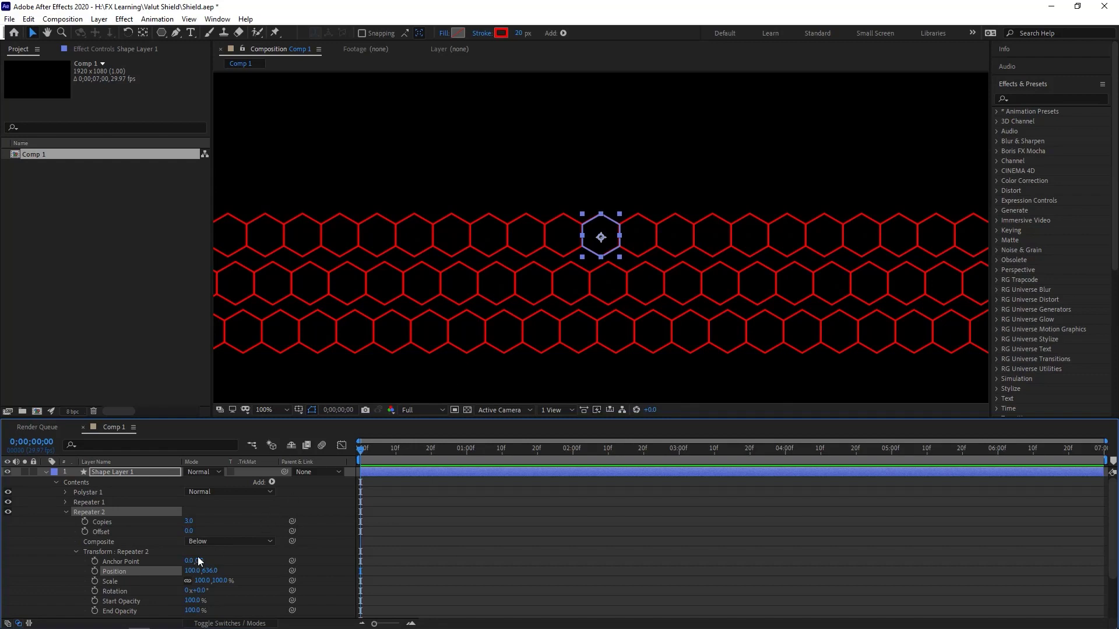
pyautogui.moveTo(188, 577); pyautogui.dragTo(282, 571)
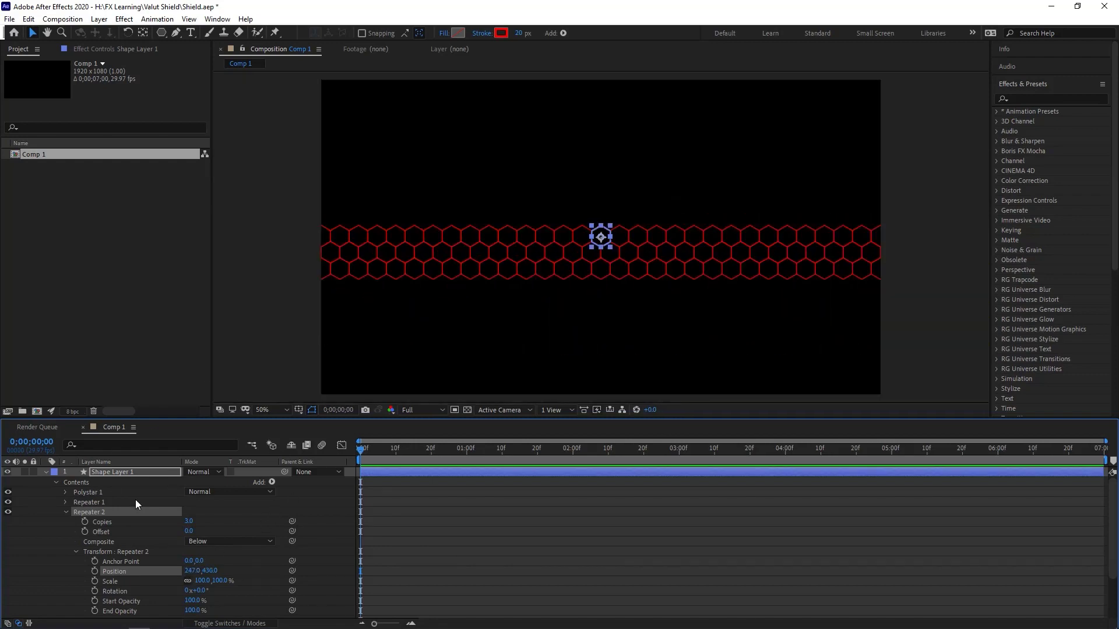
# Raise the second Repeater's copies and set its offset to -28 to fill the frame
pyautogui.moveTo(189, 521); pyautogui.dragTo(214, 521)
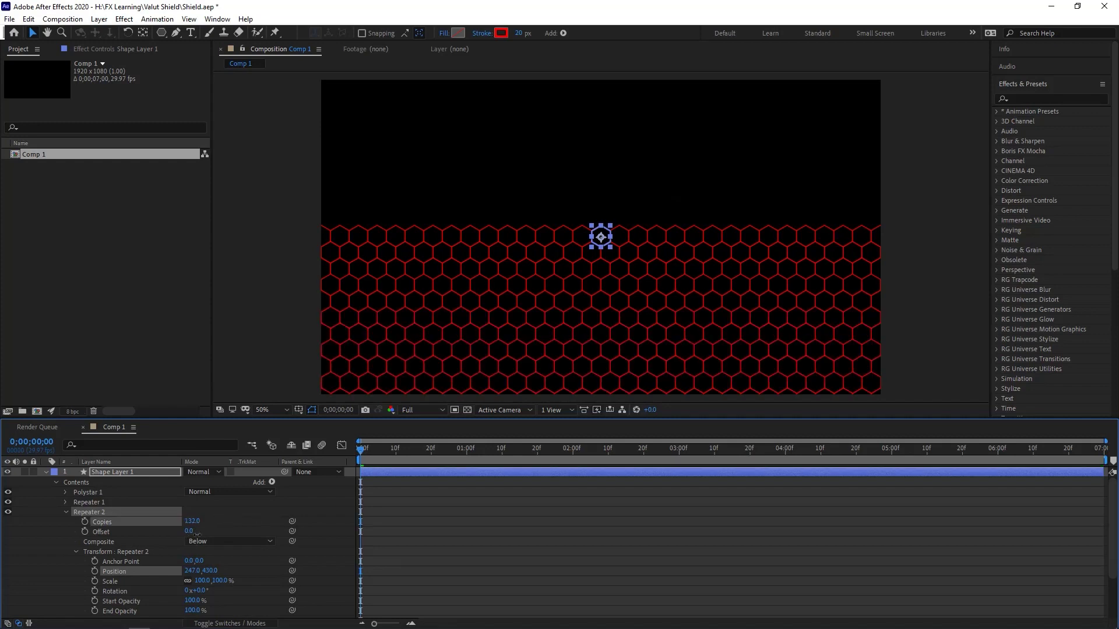
pyautogui.click(188, 531)
pyautogui.write('-28')
pyautogui.press('Return')
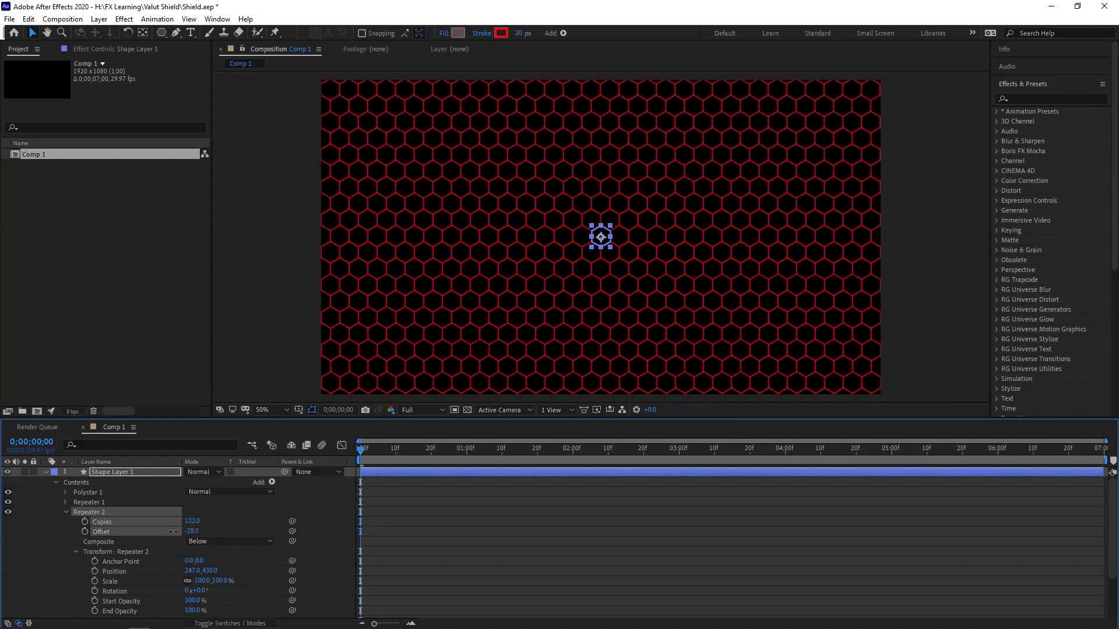
pyautogui.scroll(-4, 542, 234)
pyautogui.click(699, 233)
pyautogui.scroll(2, 591, 240)
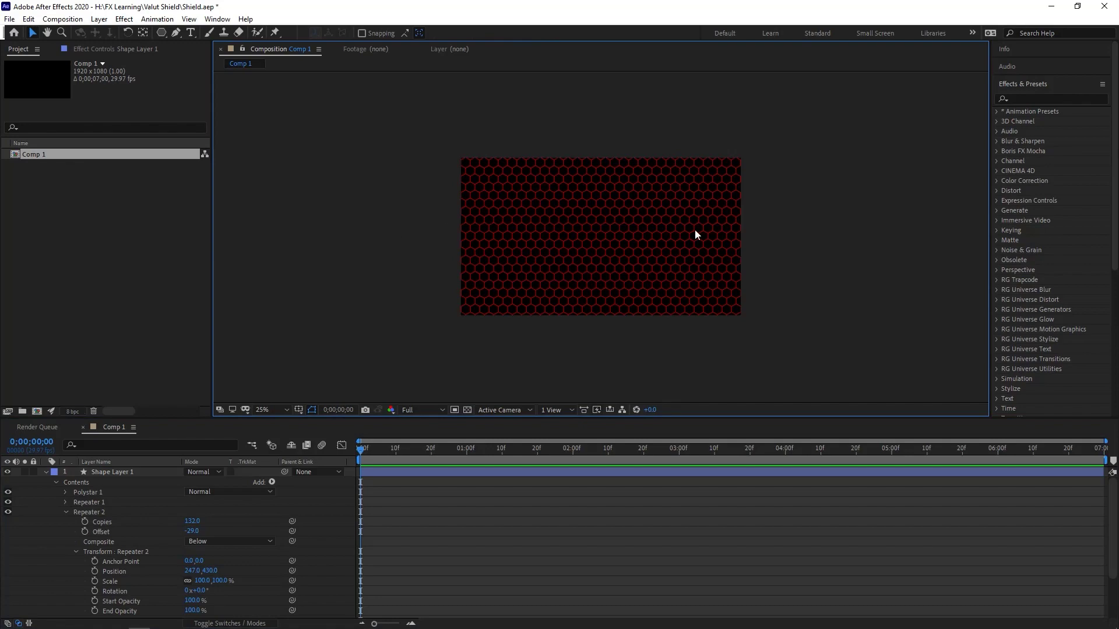
pyautogui.scroll(4, 463, 169)
pyautogui.scroll(-2, 464, 170)
# Rename the honeycomb shape layer to 'Pattern'
pyautogui.rightClick(111, 472)
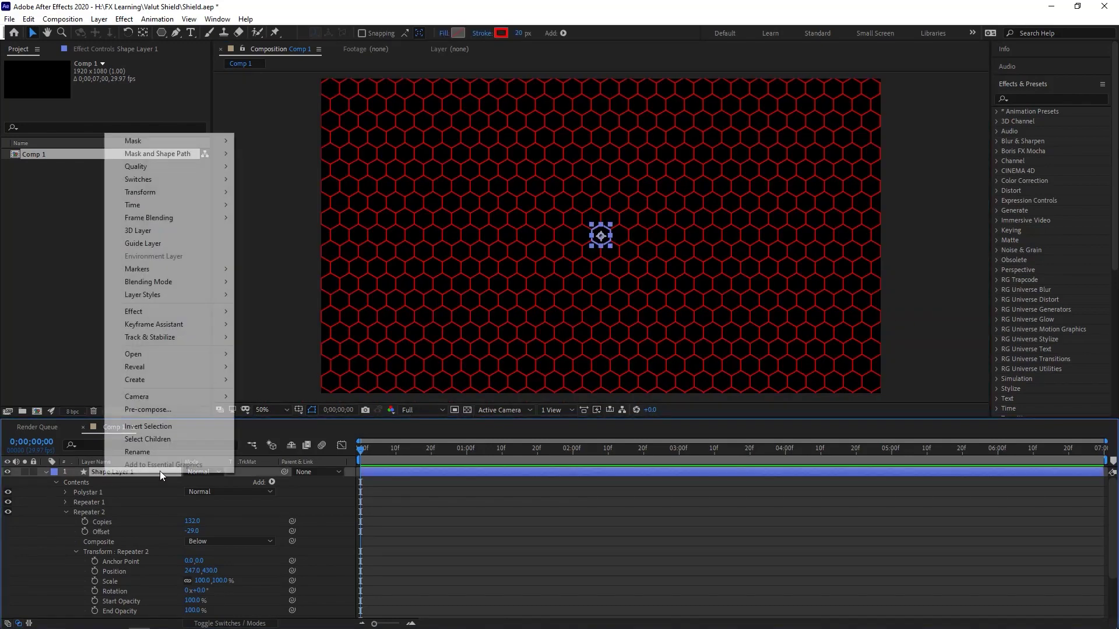
pyautogui.click(163, 455)
pyautogui.write('Patter')
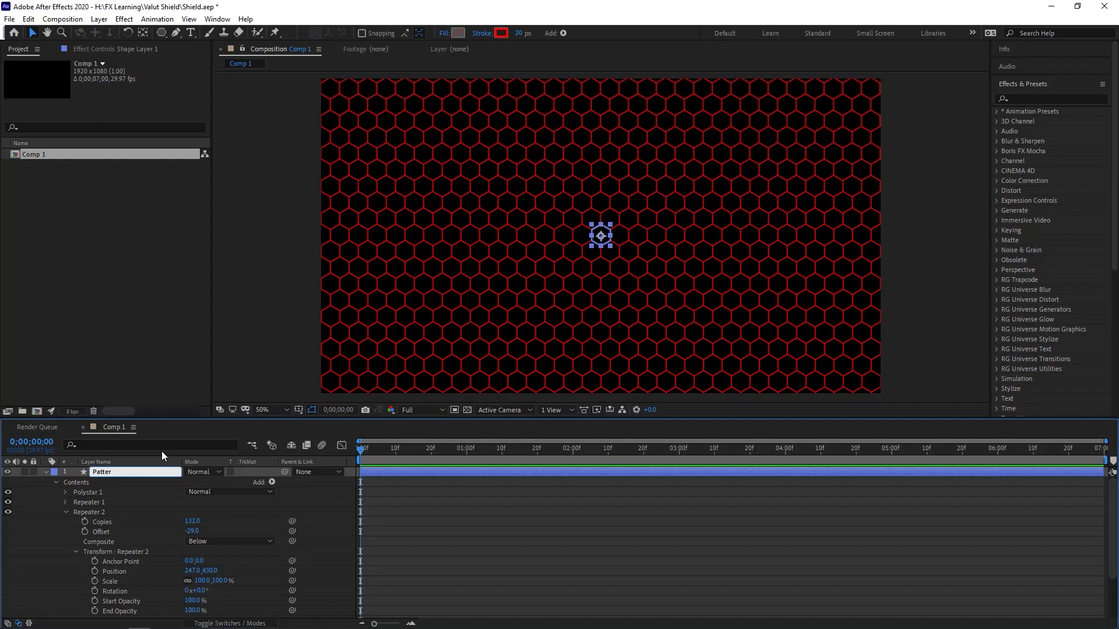
pyautogui.write('n')
pyautogui.press('Return')
pyautogui.click(98, 510)
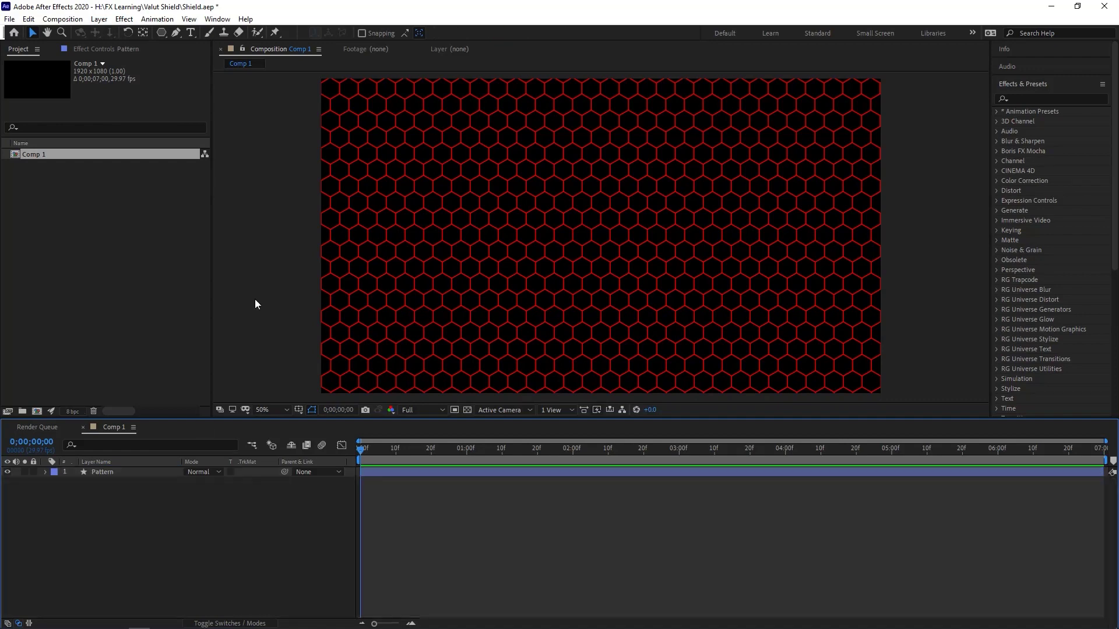
# Draw a circle on a new shape layer and nudge it slightly above the comp centre
pyautogui.moveTo(163, 33); pyautogui.dragTo(197, 58)
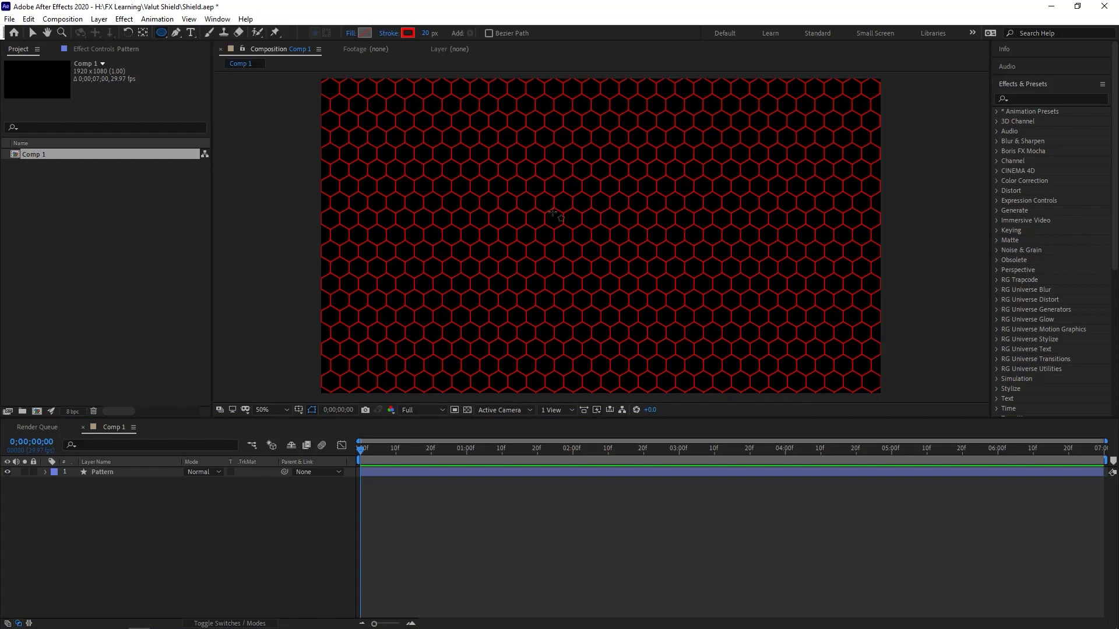
pyautogui.moveTo(505, 154); pyautogui.dragTo(681, 330)
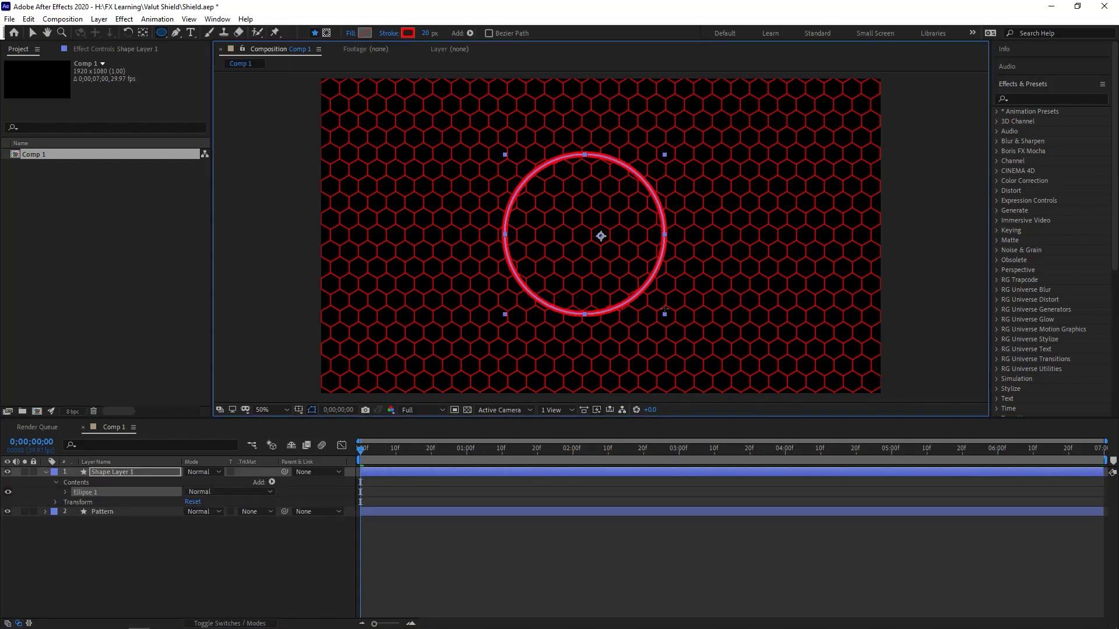
pyautogui.click(34, 34)
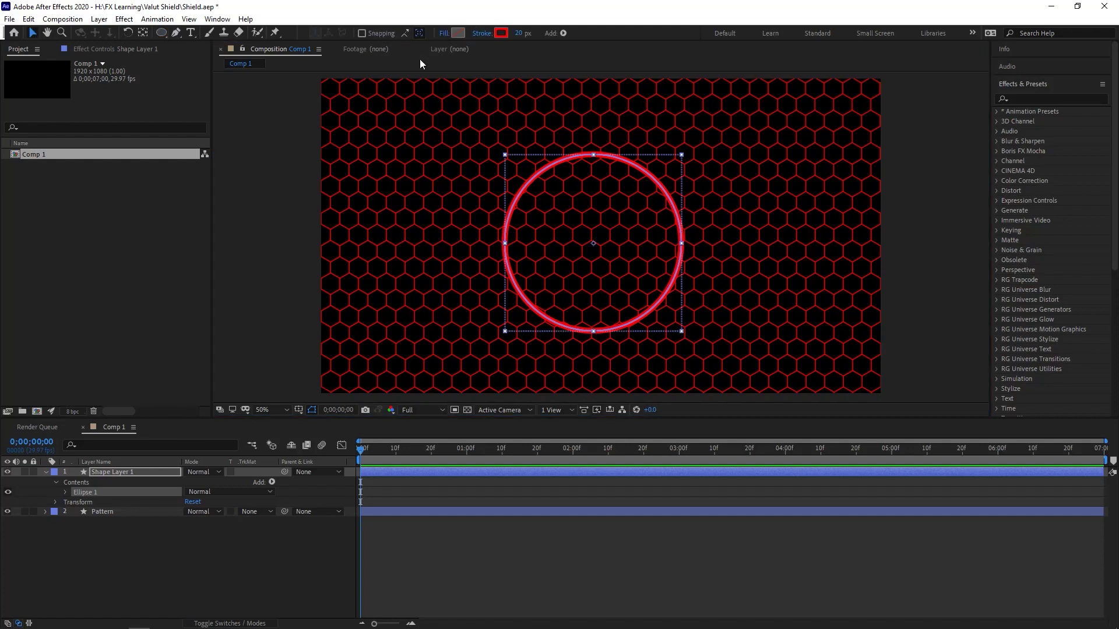
pyautogui.moveTo(570, 247); pyautogui.dragTo(573, 233)
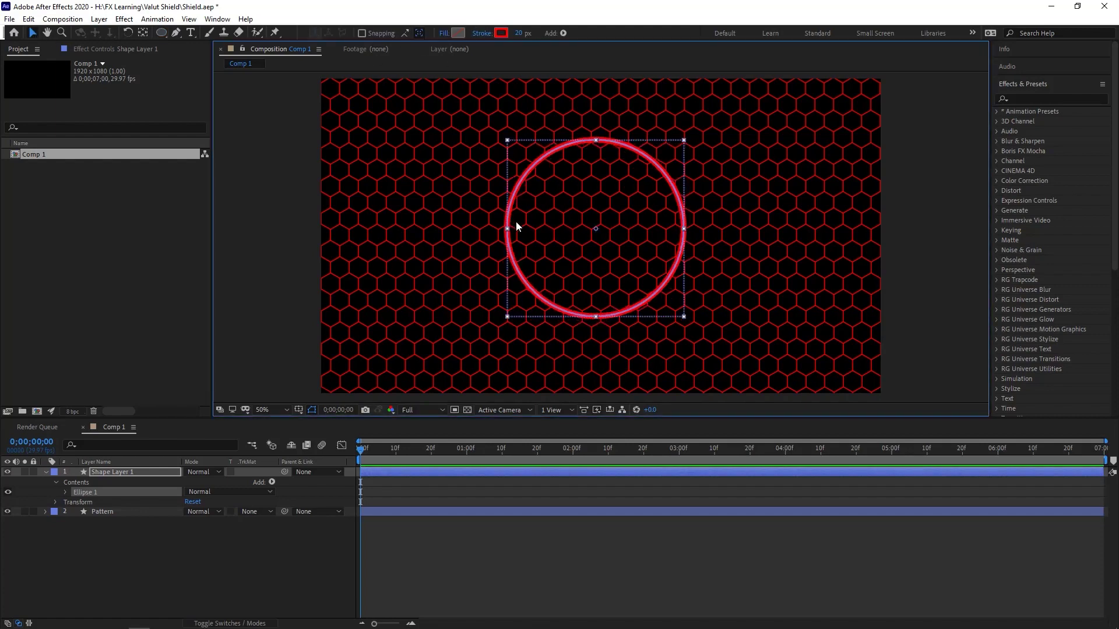
pyautogui.click(456, 32)
# Fill the circle with light red F84848 and widen its red stroke to 239 px
pyautogui.moveTo(794, 152)
pyautogui.mouseDown()
pyautogui.moveTo(777, 108)
pyautogui.moveTo(788, 106)
pyautogui.mouseUp()
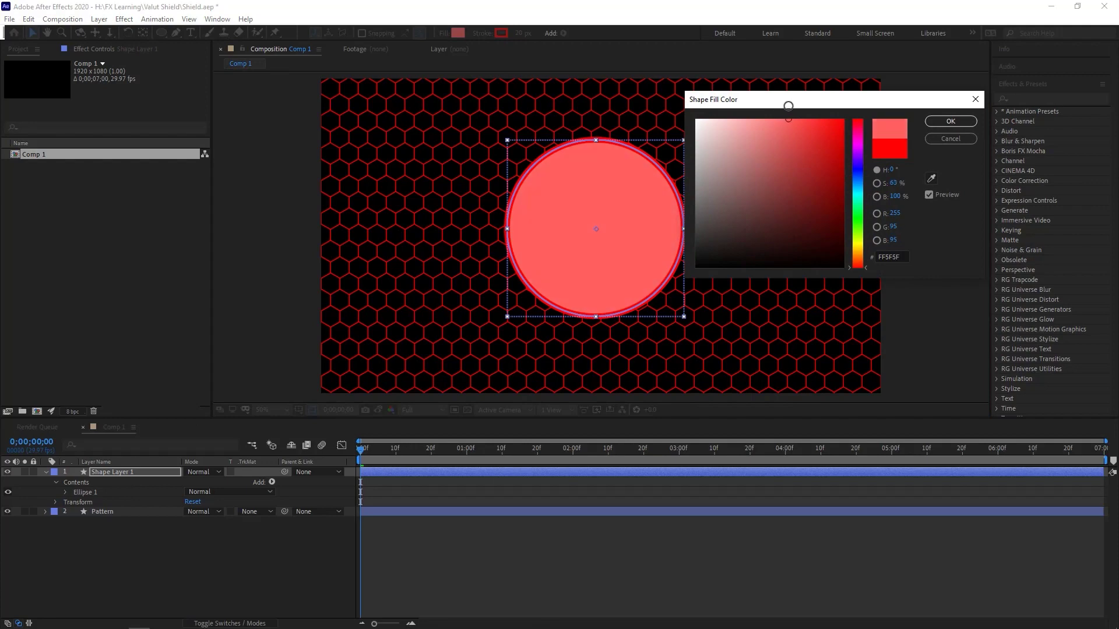
pyautogui.click(800, 123)
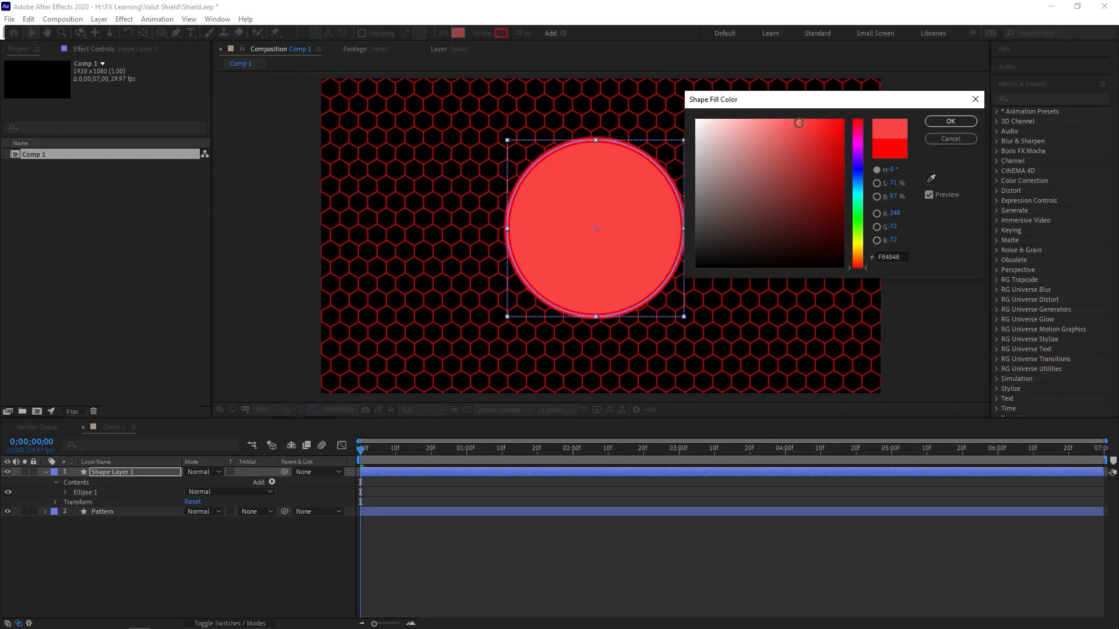
pyautogui.click(951, 120)
pyautogui.moveTo(519, 33); pyautogui.dragTo(649, 33)
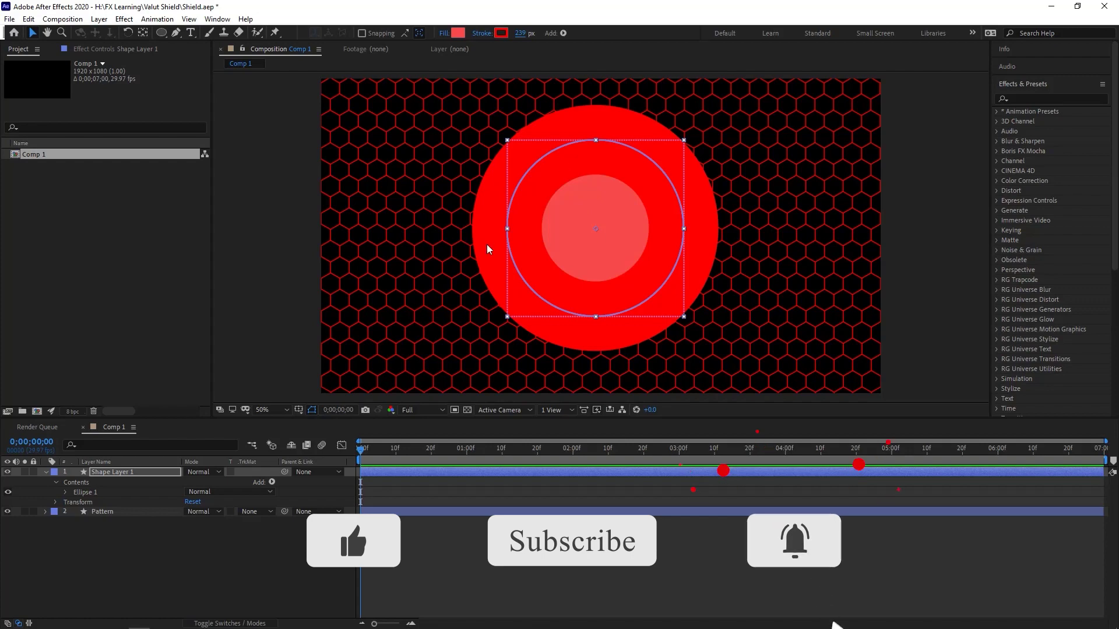
# Add a 704 px stroke to the circle, coloured with the sampled inner pink
pyautogui.click(75, 484)
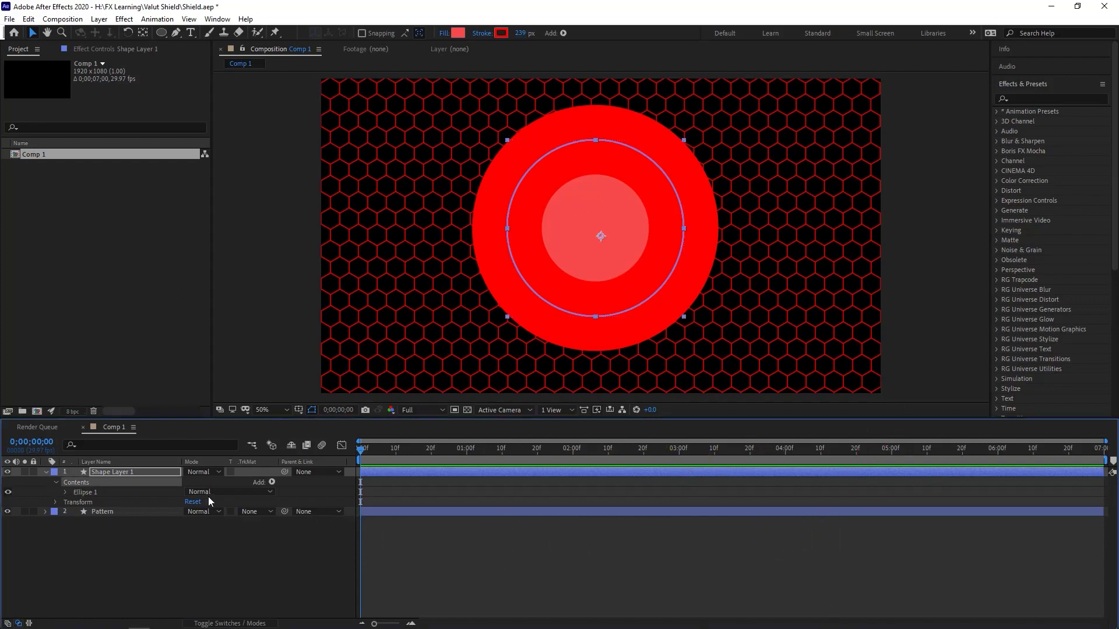
pyautogui.click(271, 483)
pyautogui.click(303, 312)
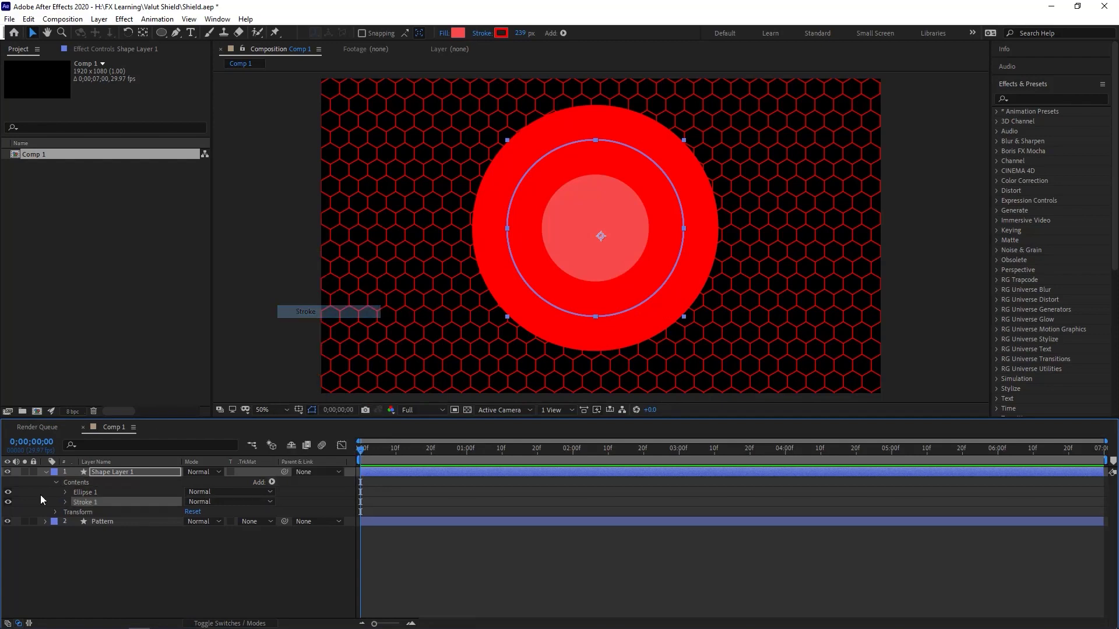
pyautogui.click(66, 501)
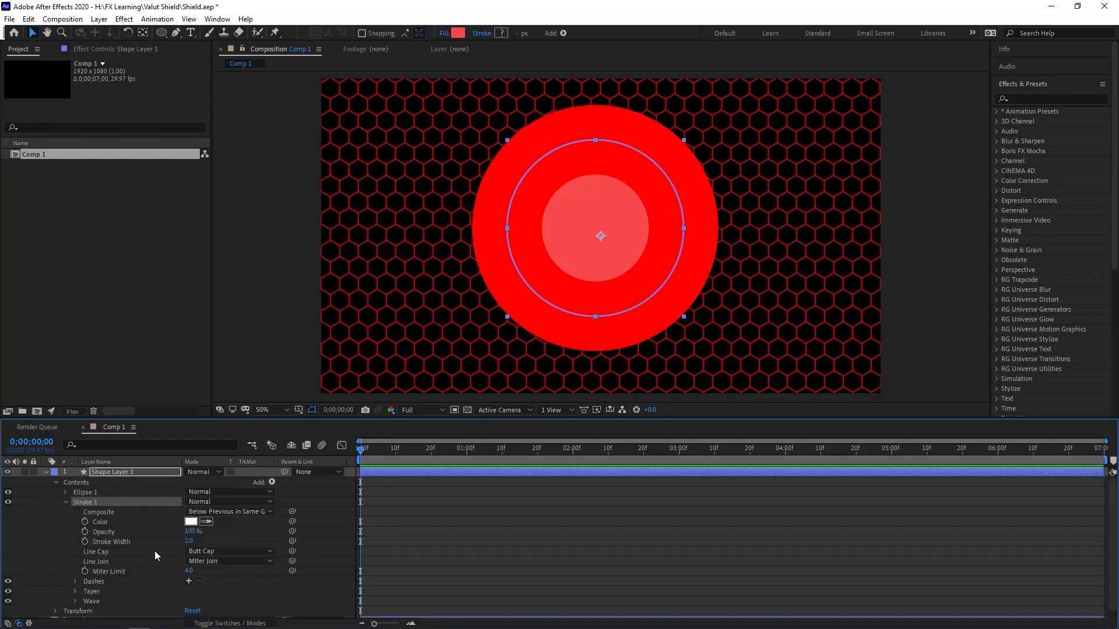
pyautogui.moveTo(192, 543)
pyautogui.mouseDown()
pyautogui.moveTo(576, 529)
pyautogui.moveTo(140, 525)
pyautogui.mouseUp()
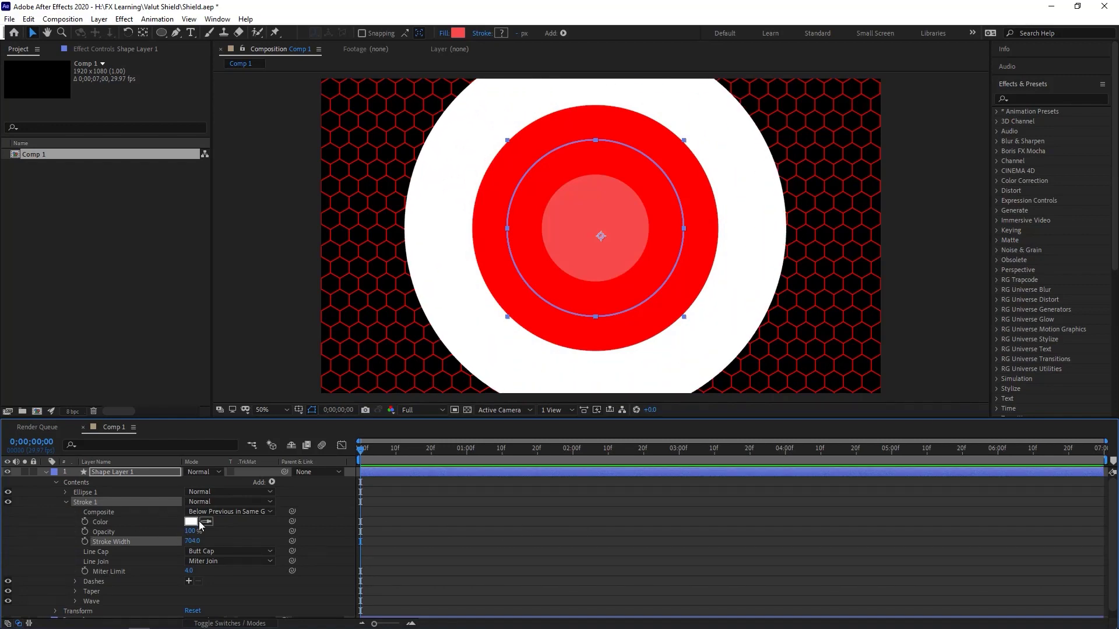
pyautogui.click(578, 230)
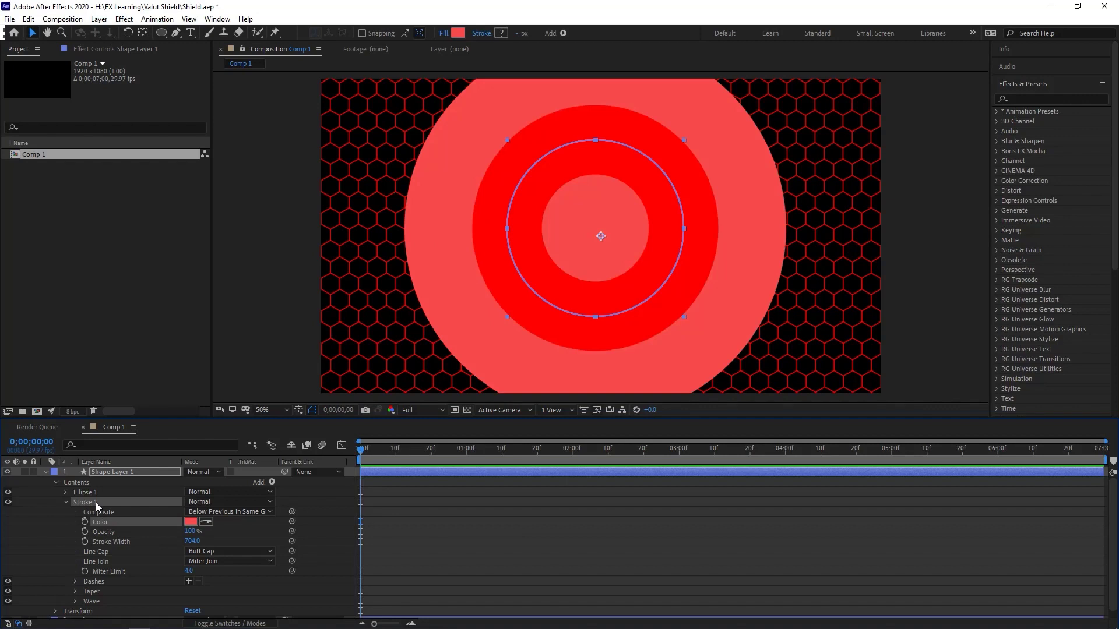
# Duplicate the stroke and make Stroke 2 1004 px wide in red F73939
pyautogui.hotkey('ctrl', 'd')
pyautogui.scroll(-1, 68, 593)
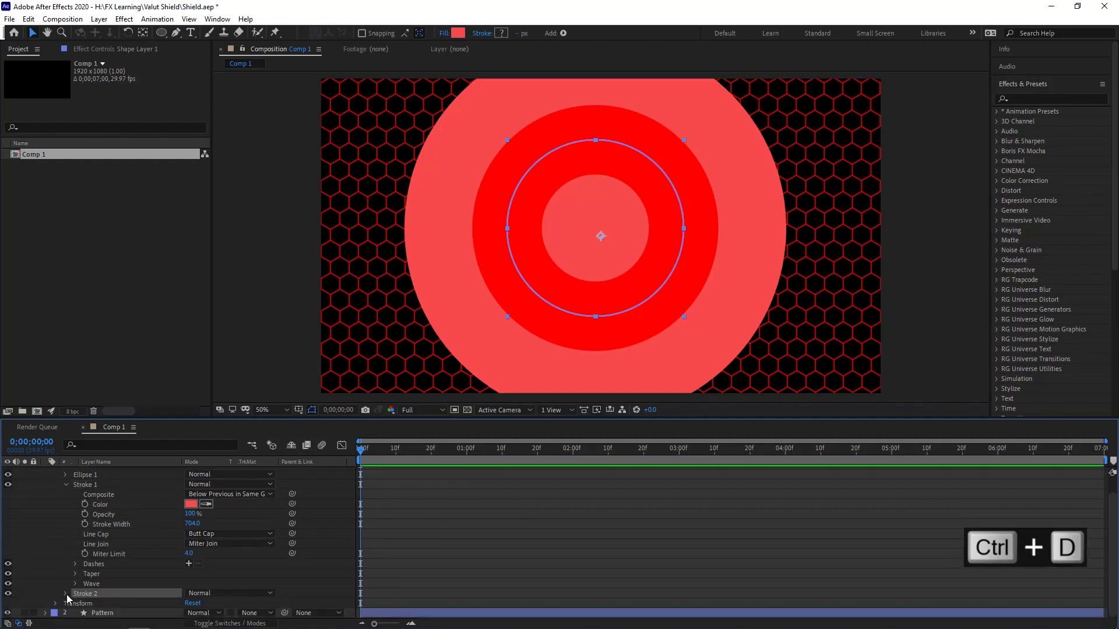
pyautogui.click(65, 594)
pyautogui.scroll(-4, 227, 585)
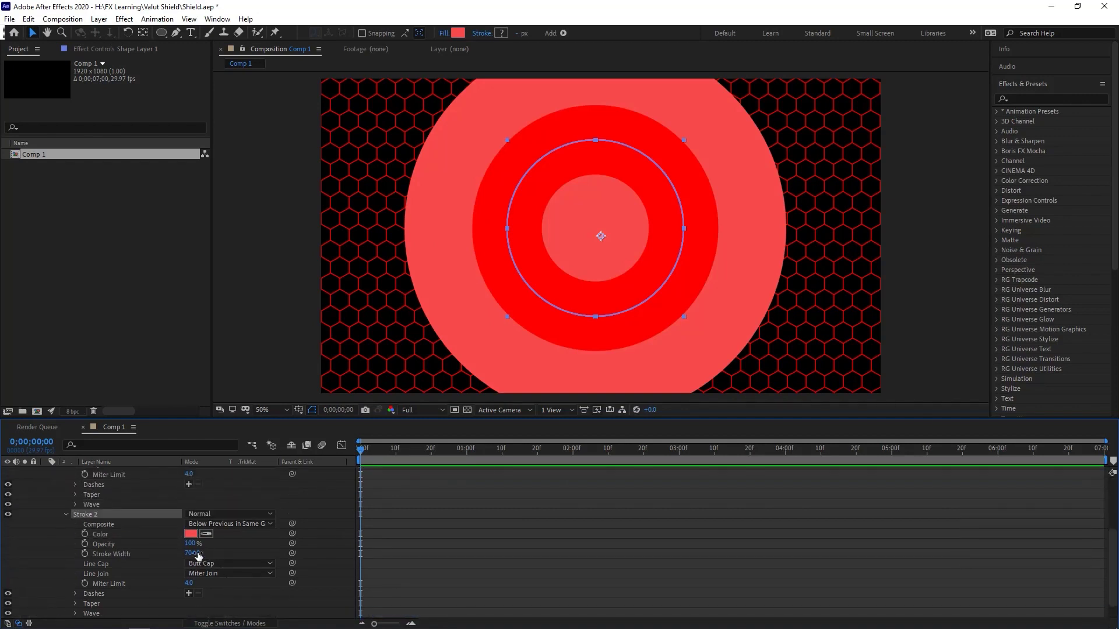
pyautogui.moveTo(194, 554); pyautogui.dragTo(226, 546)
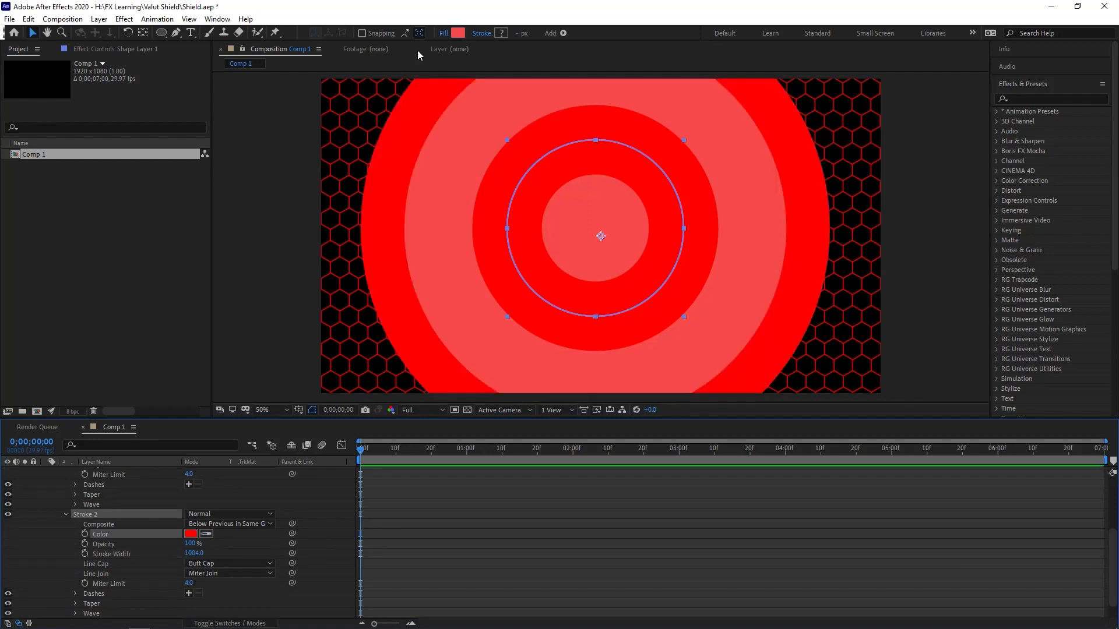
pyautogui.click(190, 534)
pyautogui.moveTo(776, 139); pyautogui.dragTo(809, 123)
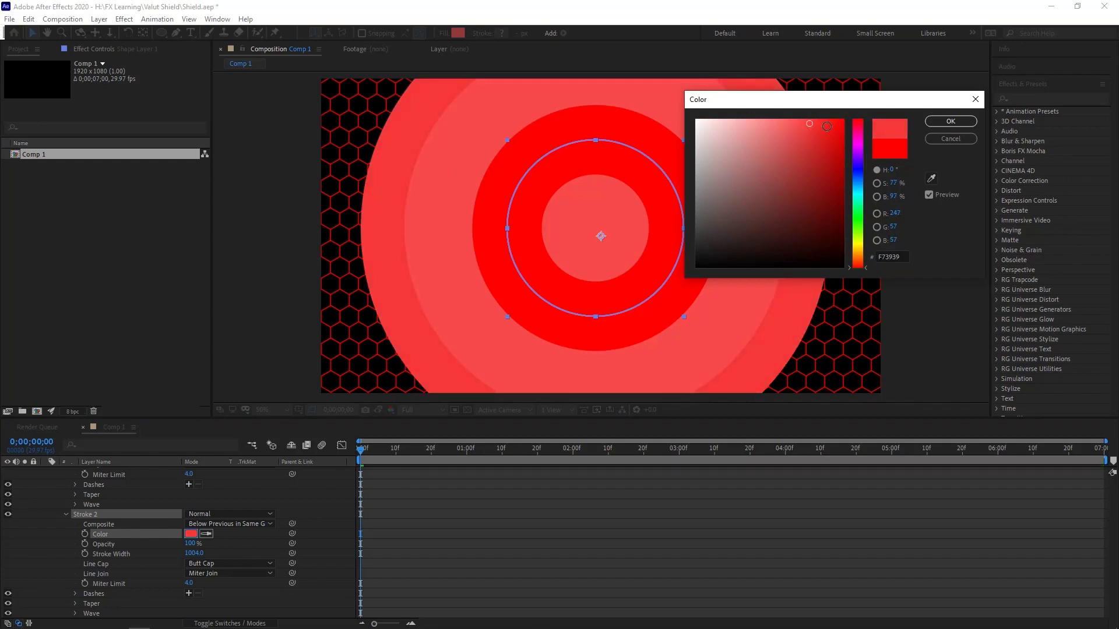
pyautogui.click(950, 121)
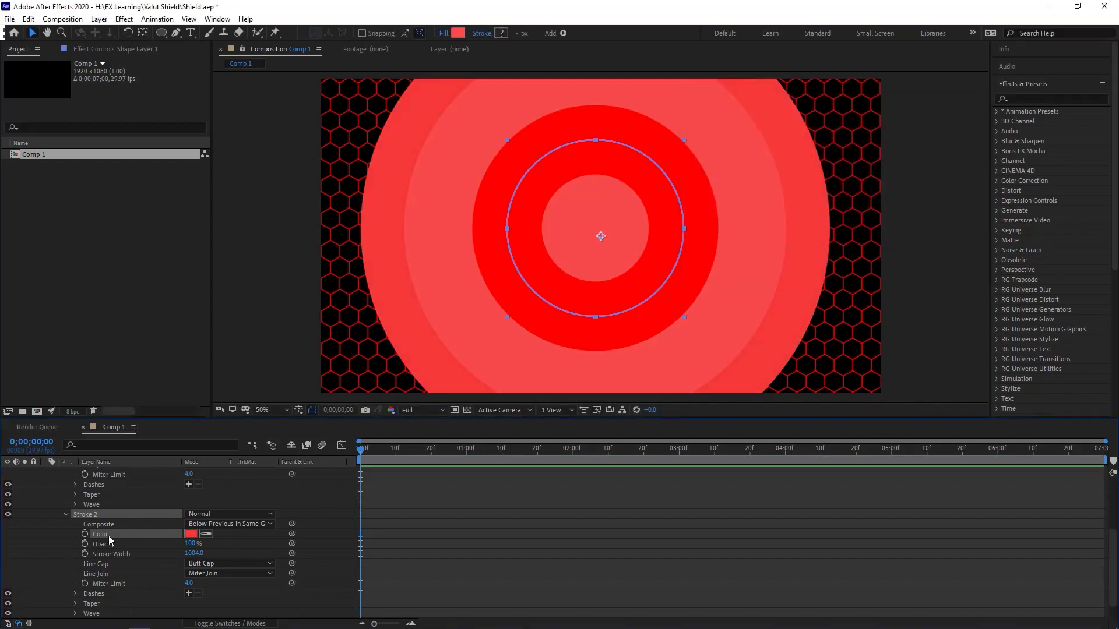
pyautogui.scroll(5, 128, 558)
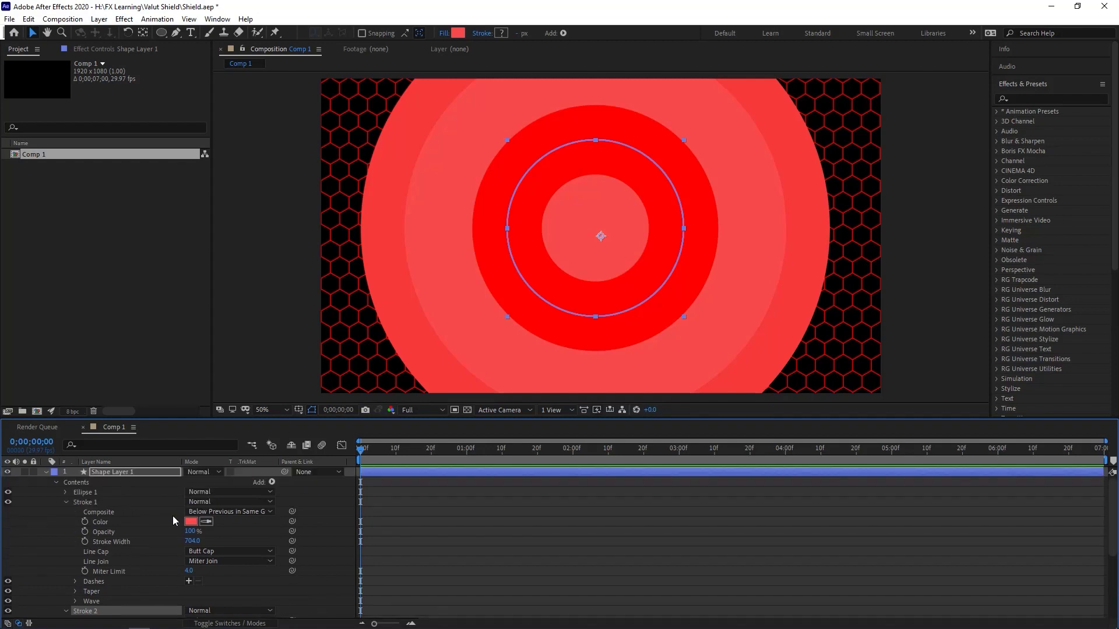
# Rename Shape Layer 1 to 'Circle'
pyautogui.press(',')
pyautogui.click(95, 474)
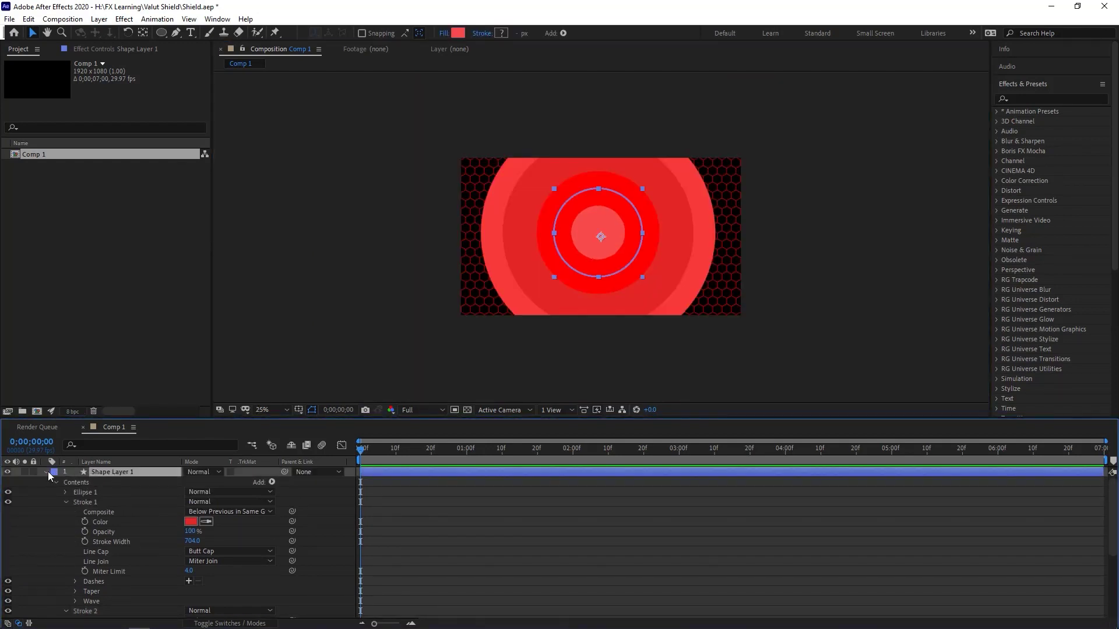
pyautogui.click(47, 473)
pyautogui.rightClick(100, 473)
pyautogui.click(163, 451)
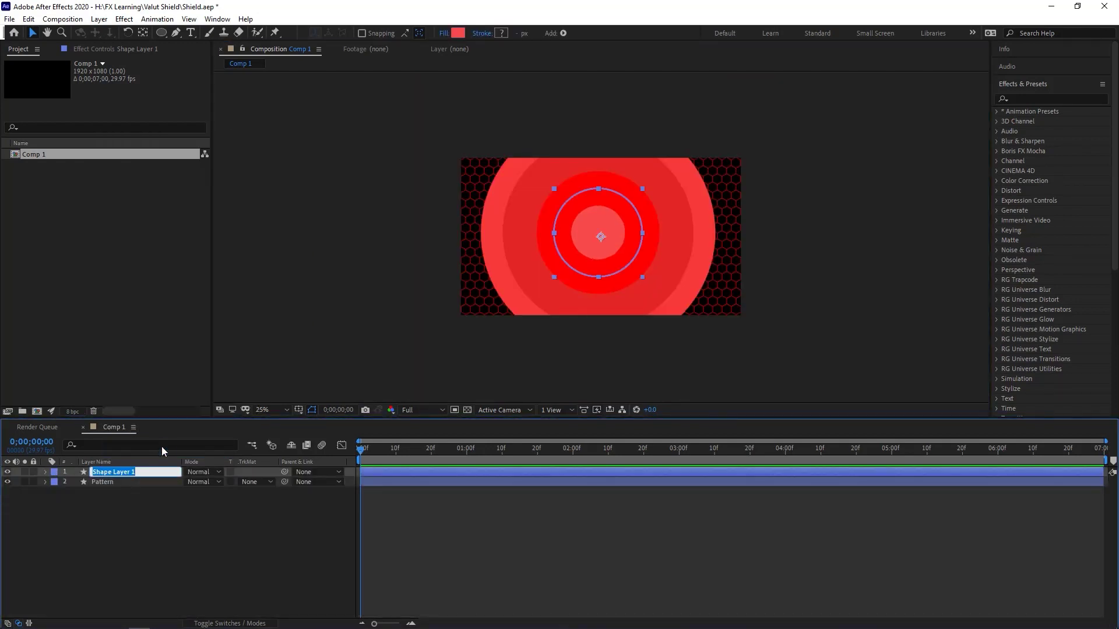
pyautogui.write('Circle')
pyautogui.press('Return')
pyautogui.click(152, 515)
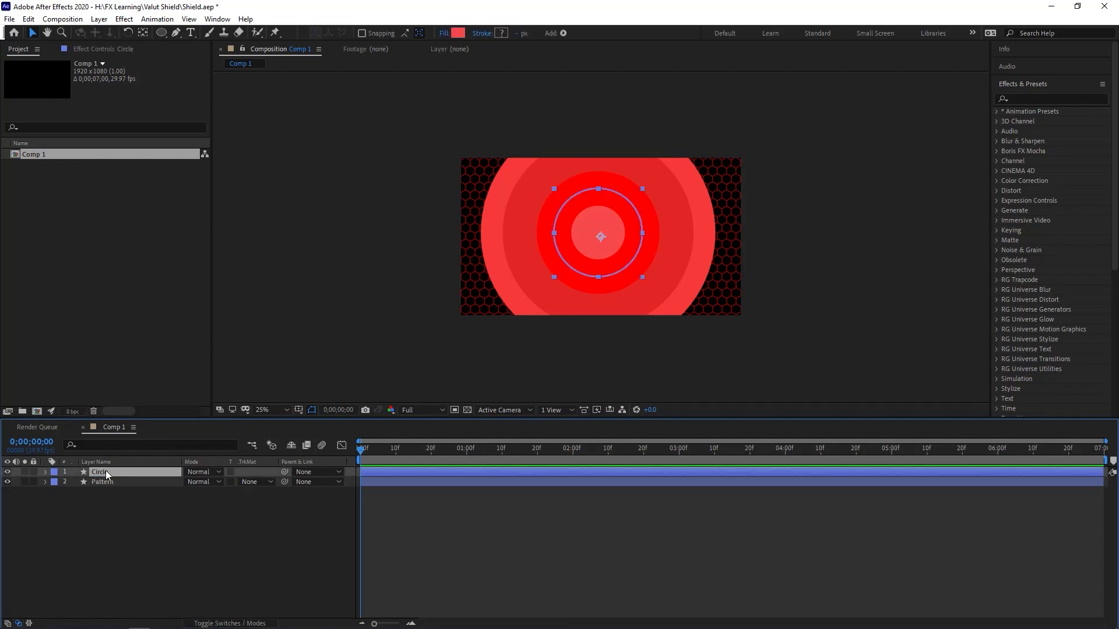
# Move Circle below Pattern and show the Mode and TrkMat timeline columns
pyautogui.moveTo(104, 473); pyautogui.dragTo(109, 488)
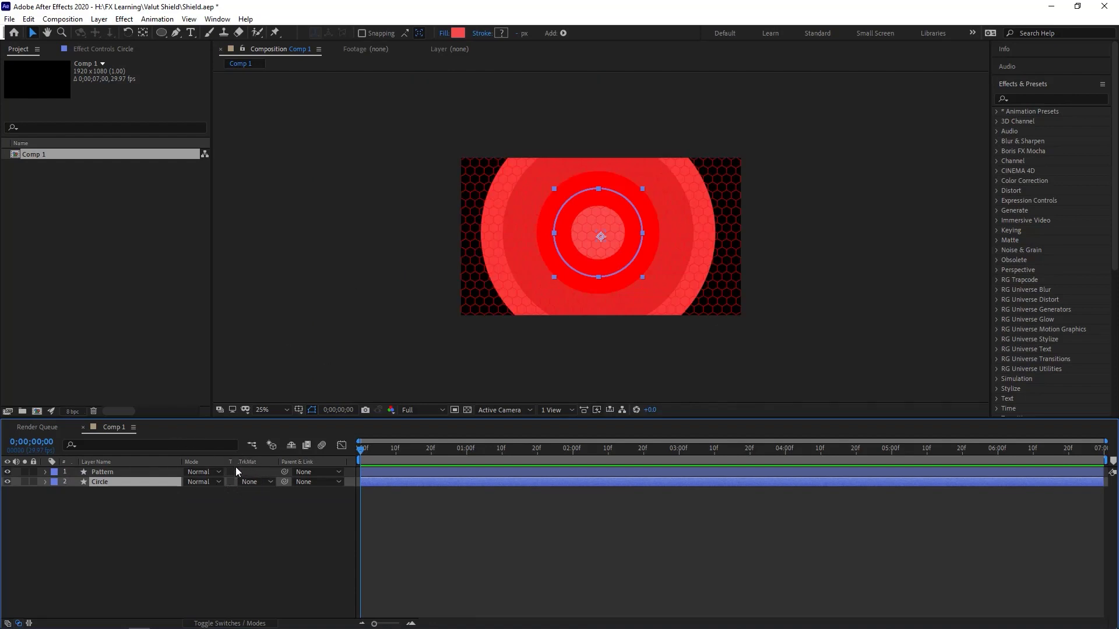
pyautogui.rightClick(244, 461)
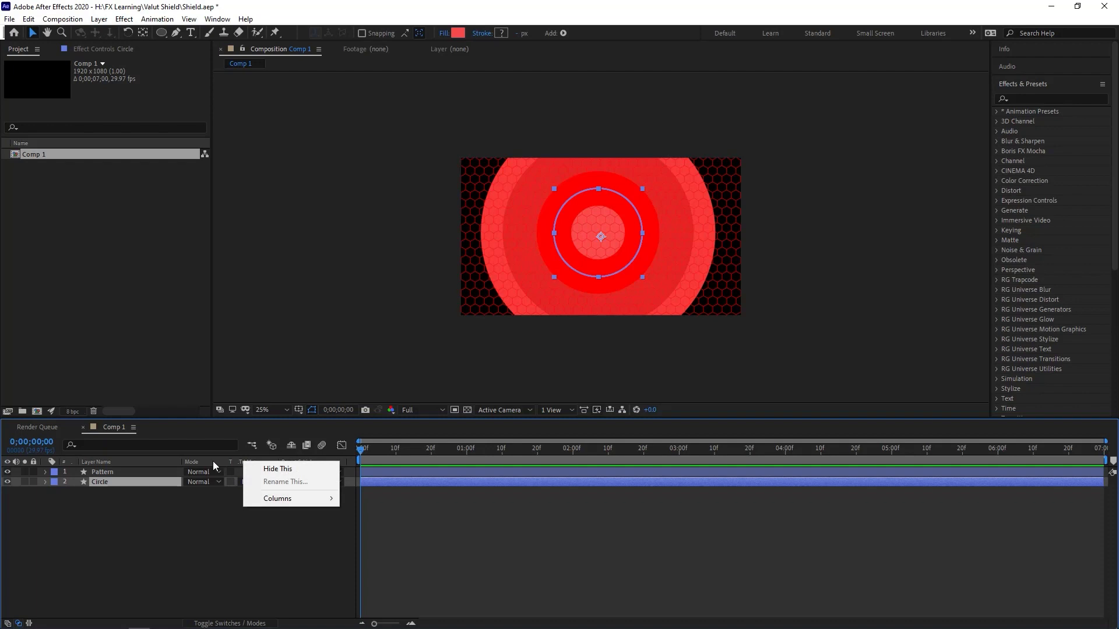
pyautogui.moveTo(269, 499)
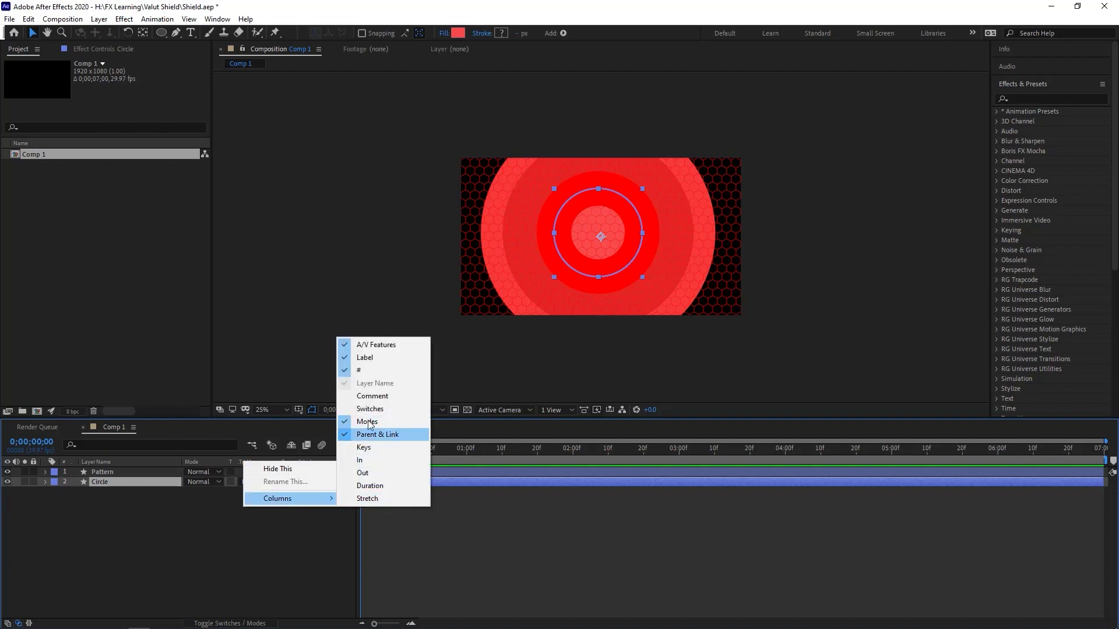
pyautogui.click(52, 511)
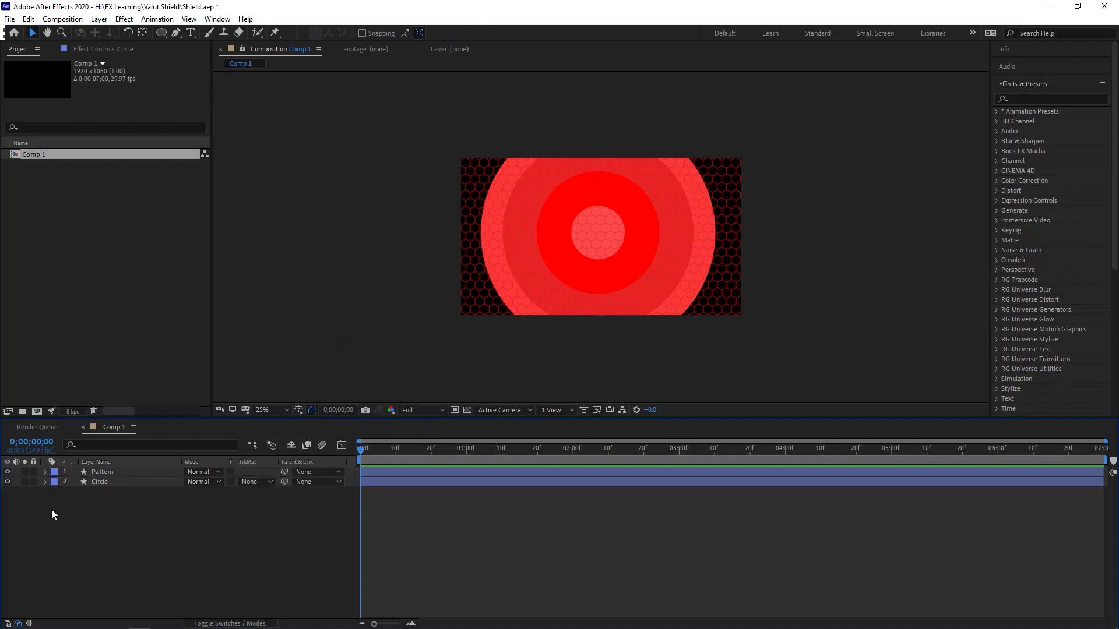
pyautogui.click(29, 623)
pyautogui.click(19, 624)
pyautogui.click(8, 624)
pyautogui.click(22, 625)
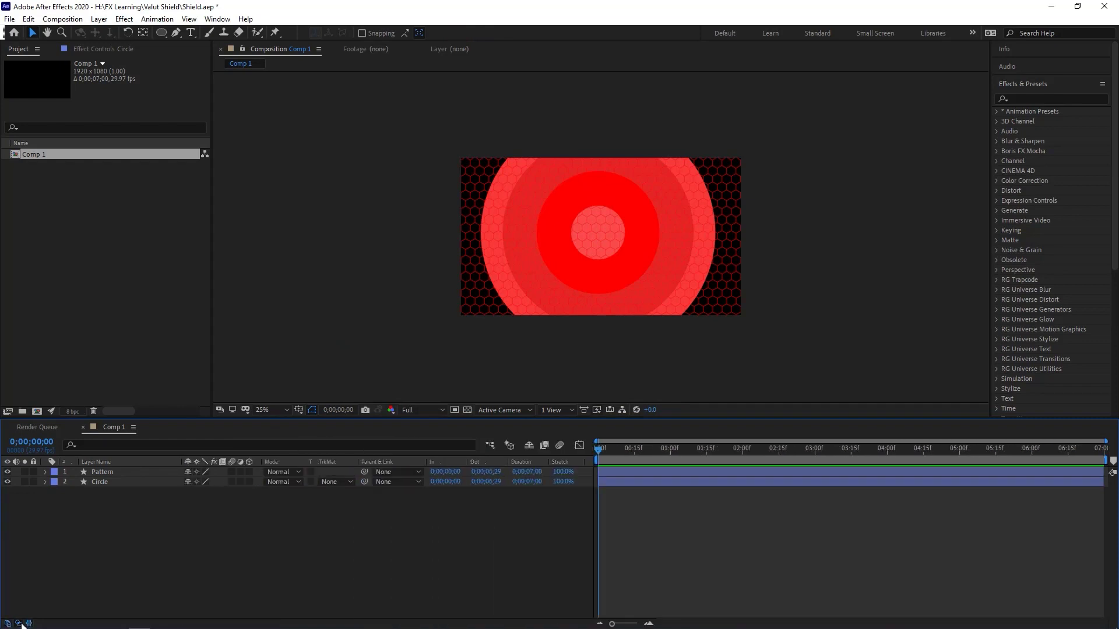
pyautogui.click(20, 624)
pyautogui.click(18, 624)
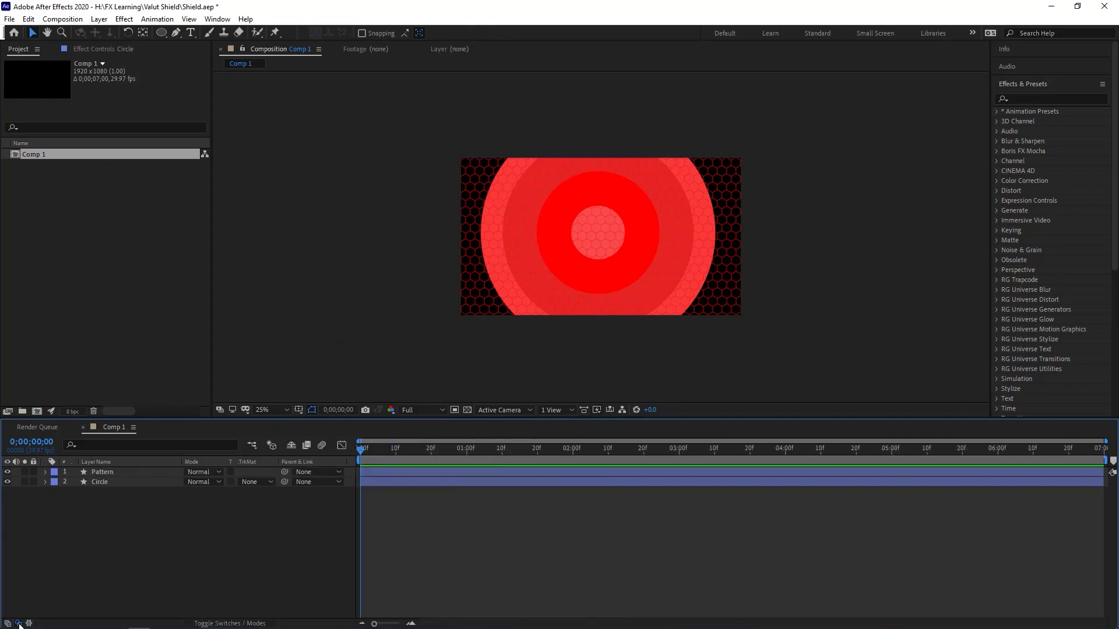
# Set Circle's track matte to Alpha Matte 'Pattern'
pyautogui.click(256, 481)
pyautogui.click(302, 512)
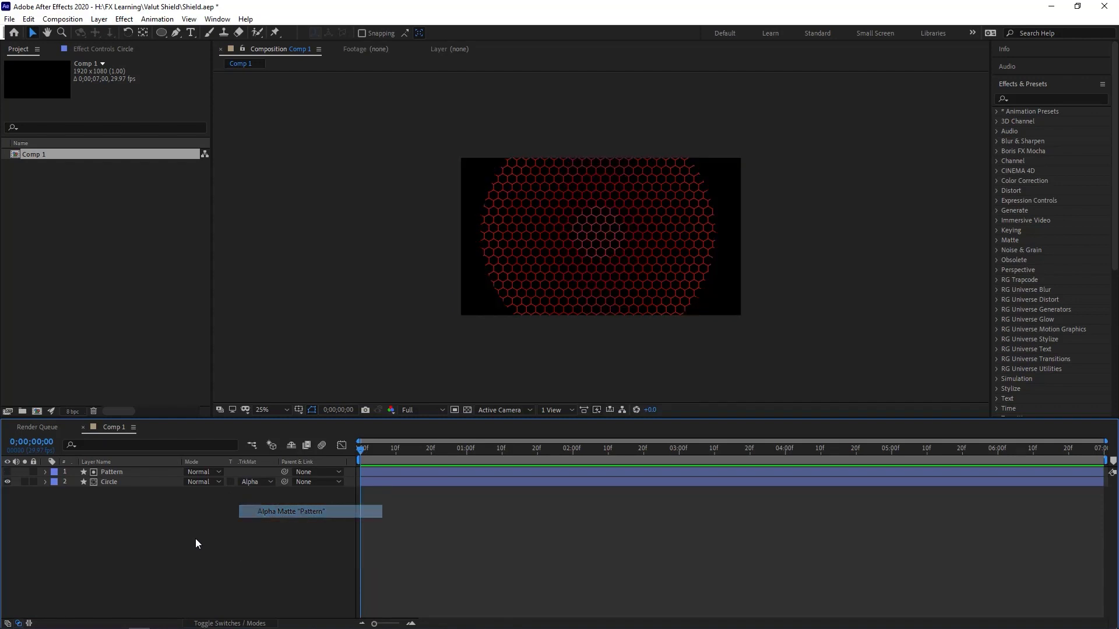
pyautogui.press('.')
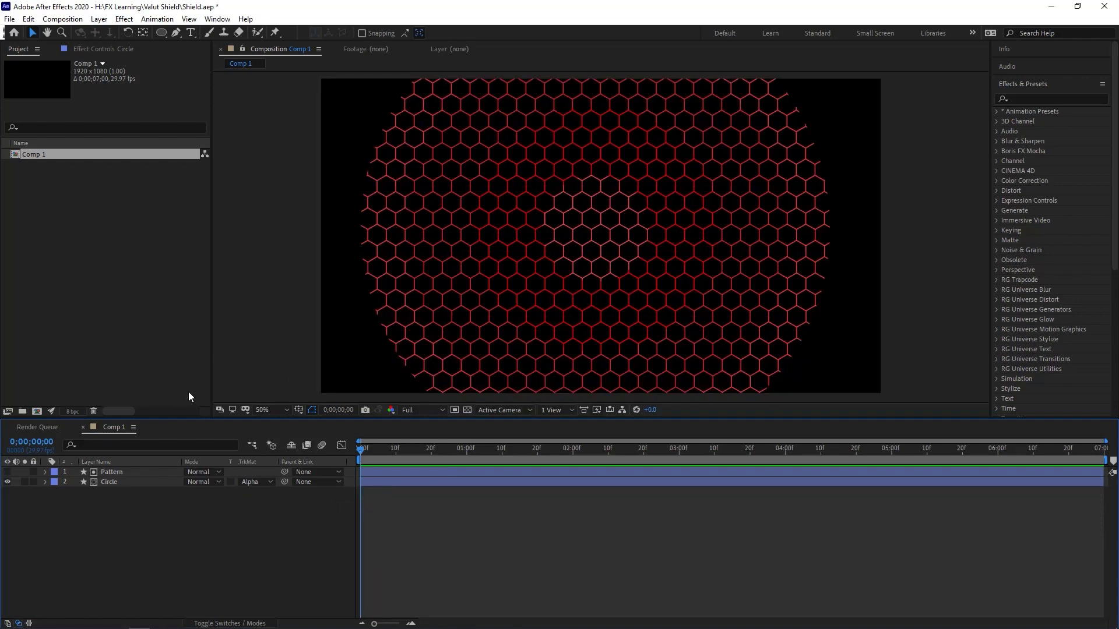
pyautogui.click(108, 482)
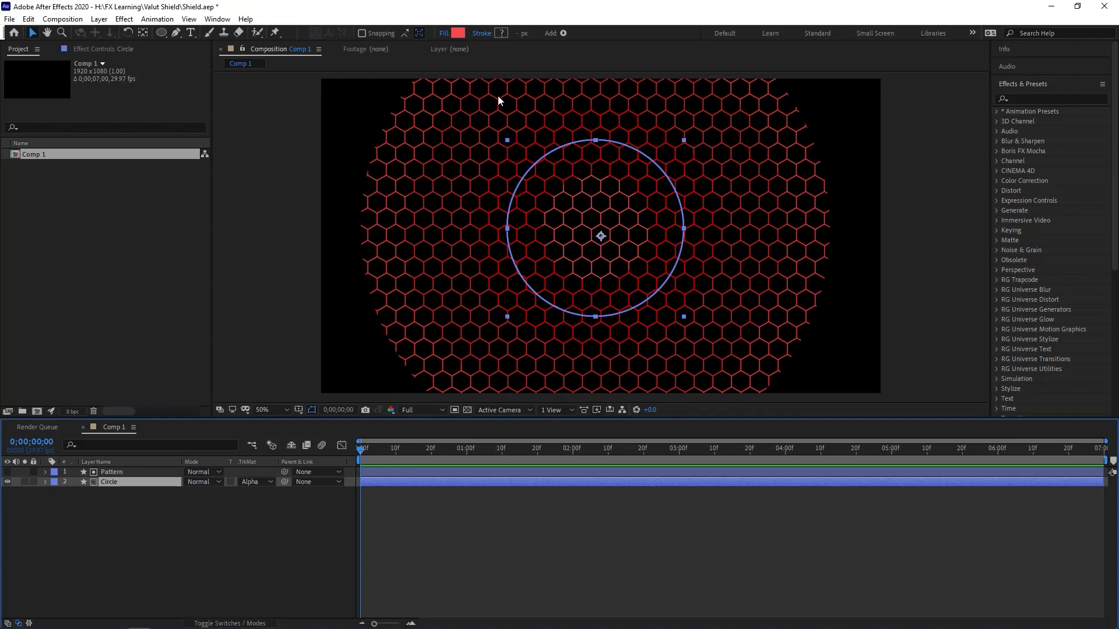
# Recolour the Circle's Stroke 1 to violet 9D8DFD
pyautogui.click(43, 483)
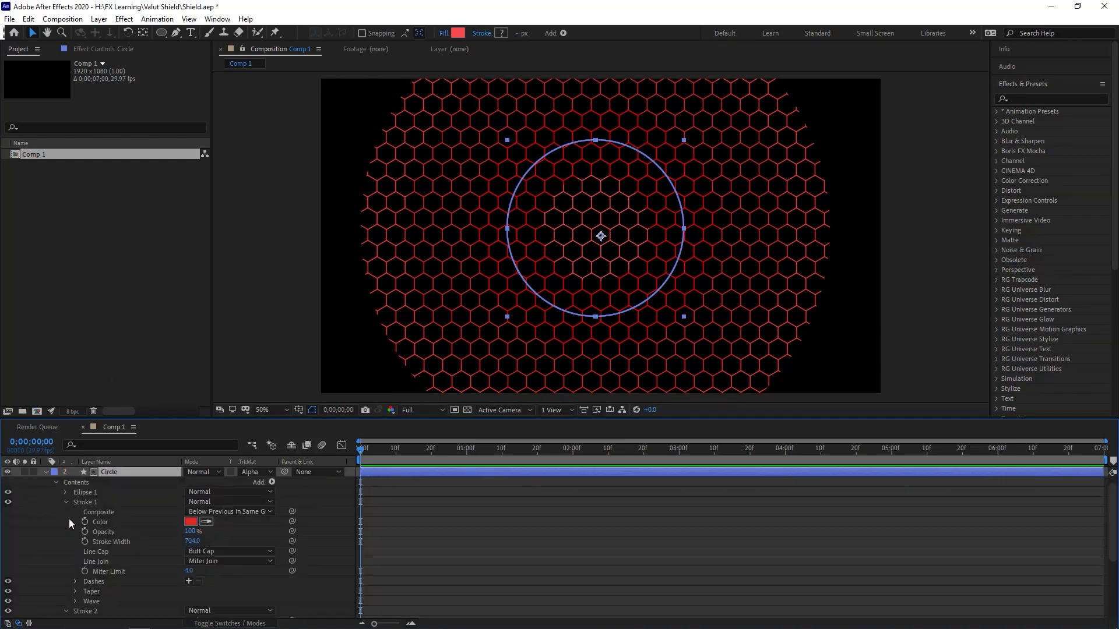
pyautogui.click(191, 521)
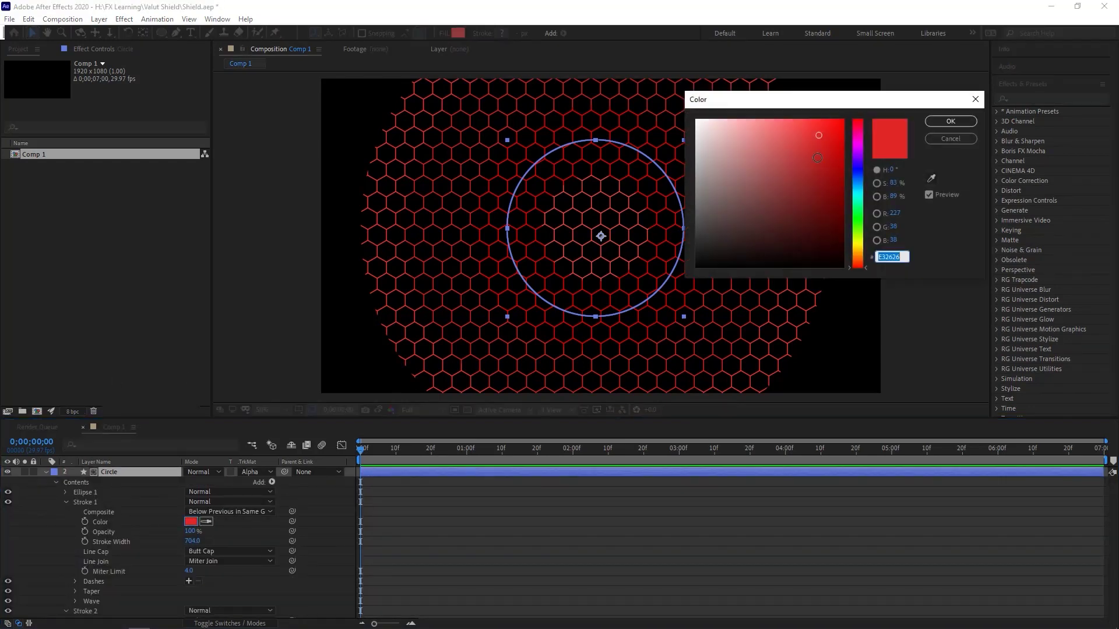
pyautogui.click(762, 122)
pyautogui.click(858, 167)
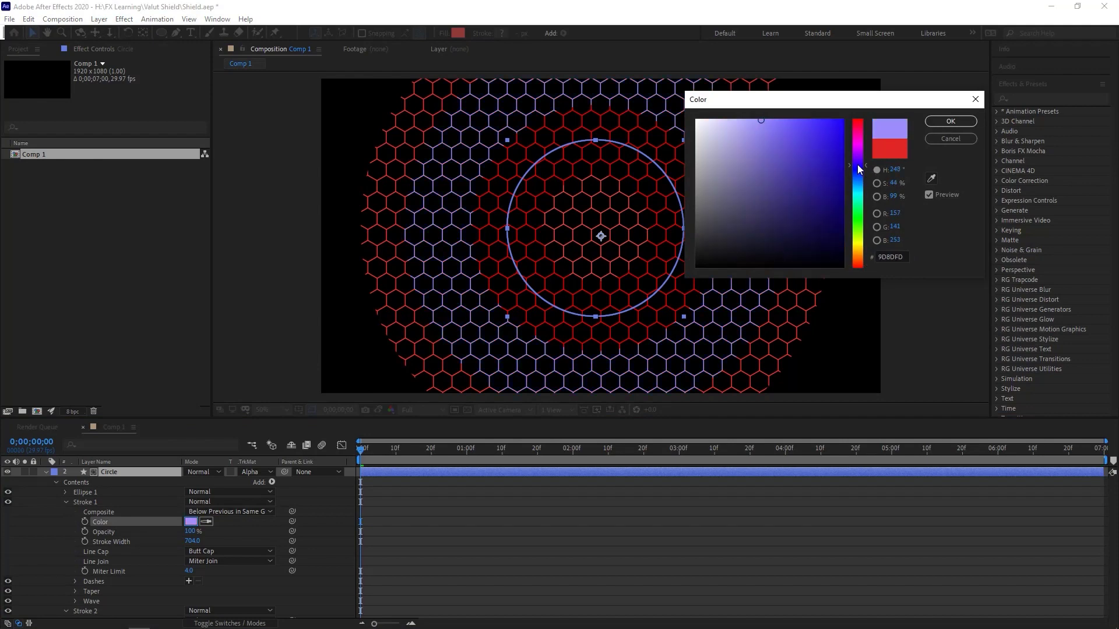
pyautogui.click(950, 121)
# Recolour Stroke 2 to bright green 15FF1B
pyautogui.scroll(-3, 146, 549)
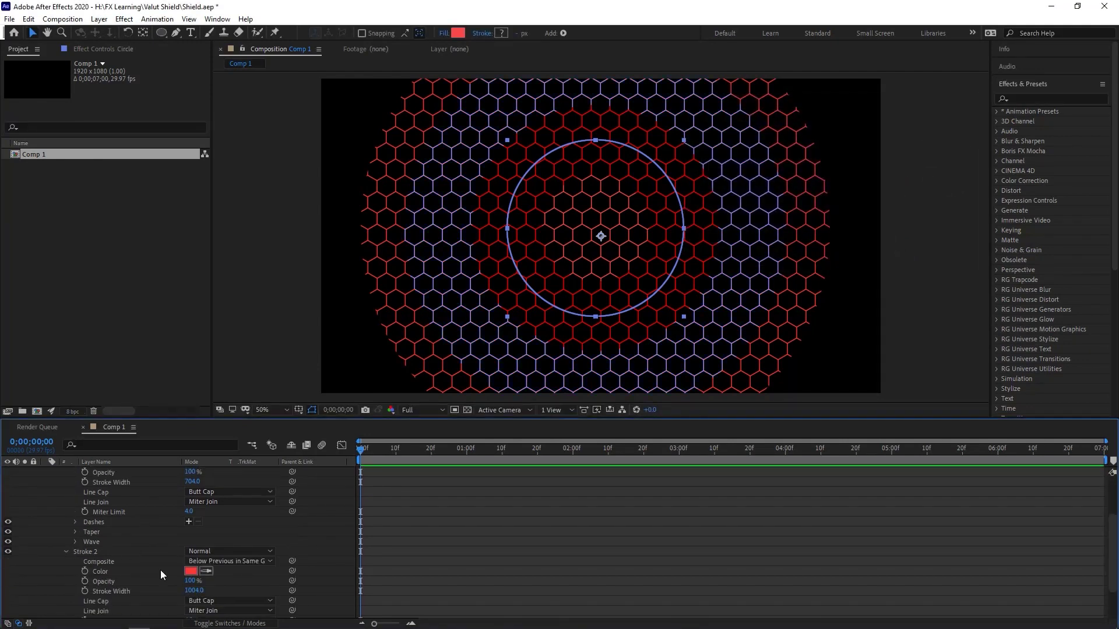
pyautogui.click(191, 571)
pyautogui.click(858, 217)
pyautogui.click(831, 120)
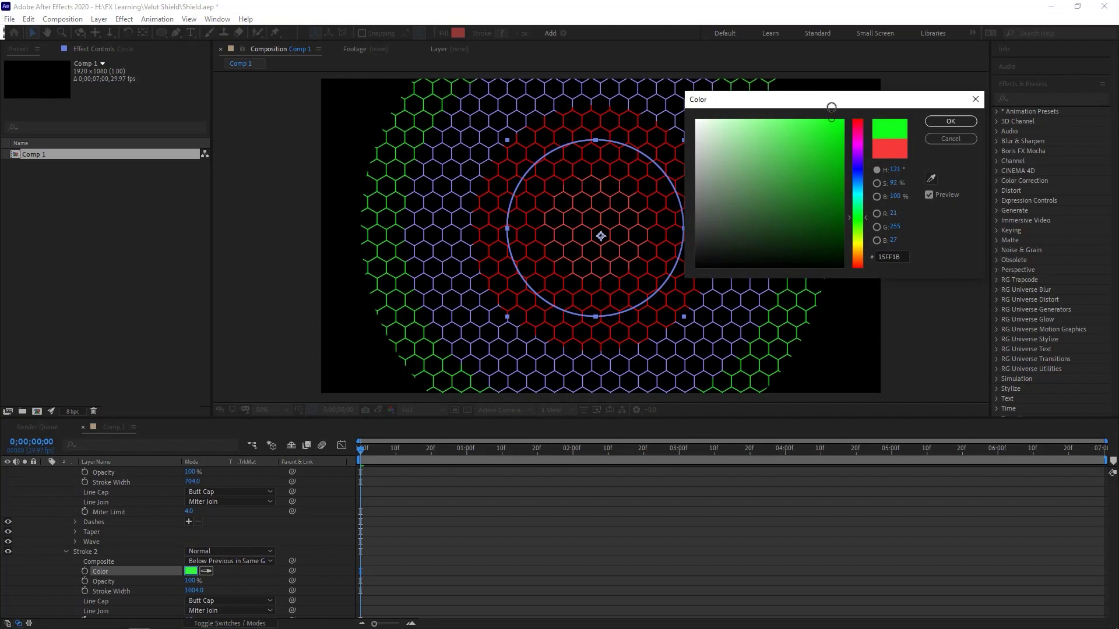
pyautogui.click(931, 125)
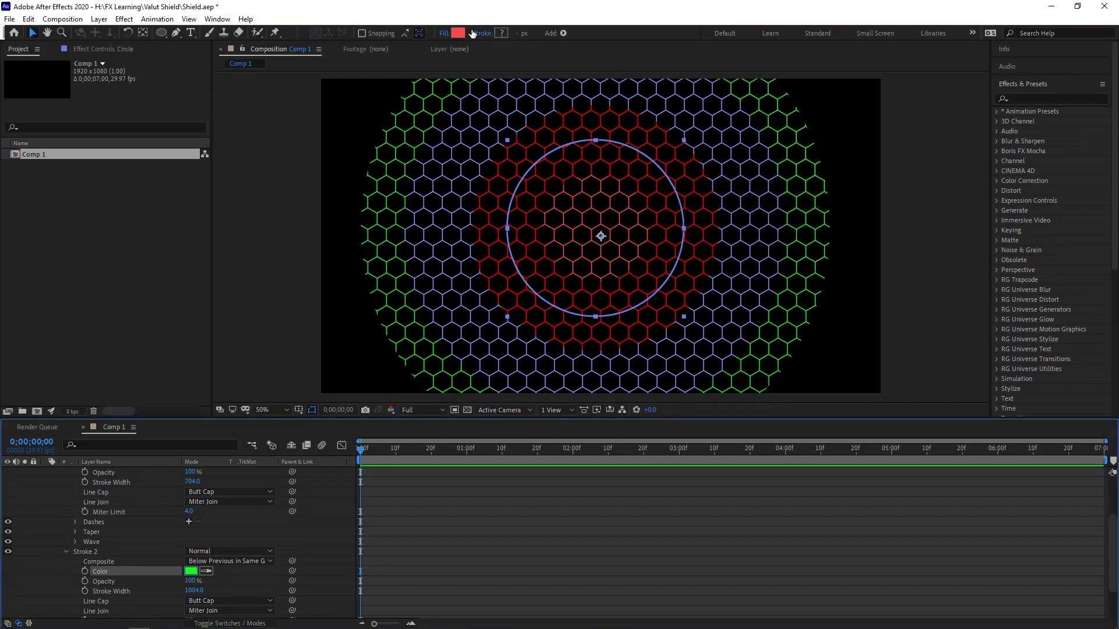
pyautogui.scroll(3, 146, 536)
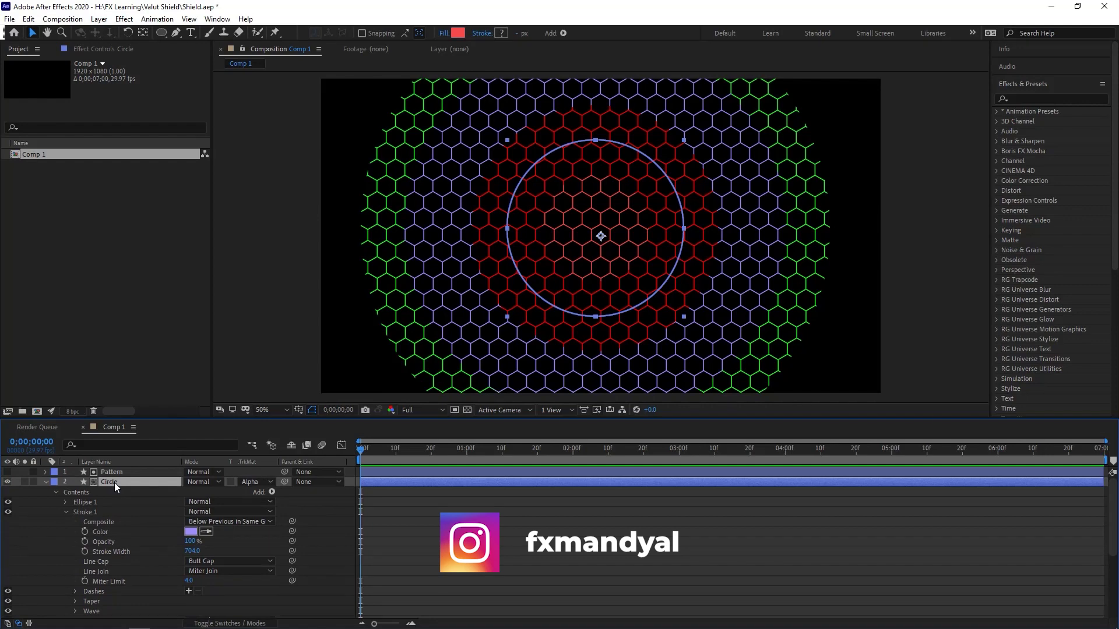
# Animate Circle's scale from 0% at the start to frame-filling at 2s24f, then preview
pyautogui.press('s')
pyautogui.click(204, 492)
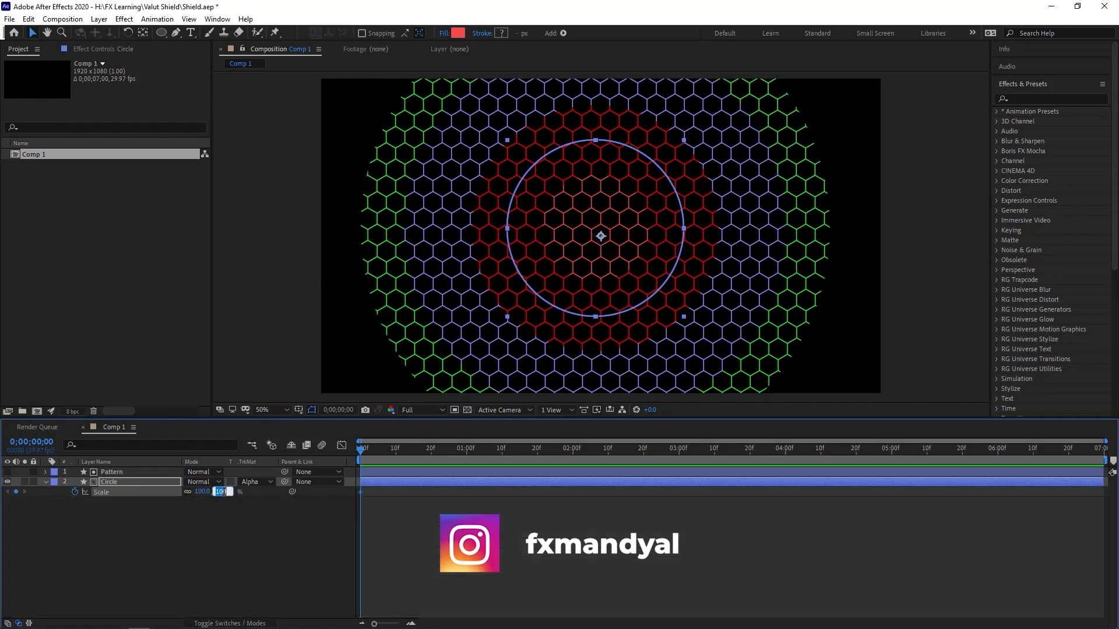
pyautogui.write('0')
pyautogui.press('Return')
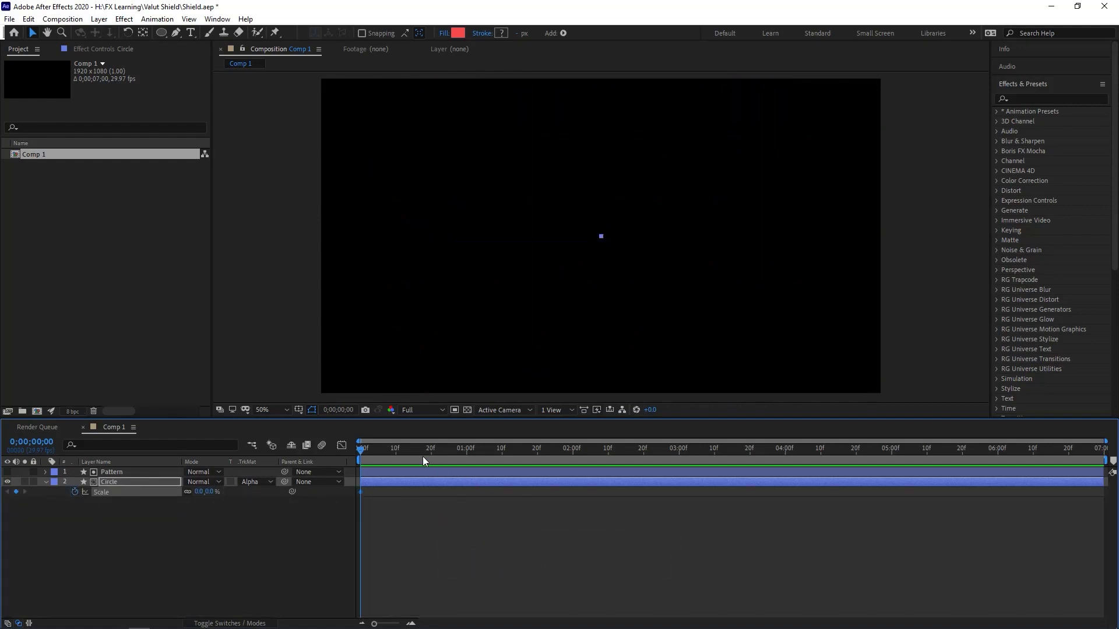
pyautogui.moveTo(425, 450); pyautogui.dragTo(657, 450)
pyautogui.moveTo(207, 491); pyautogui.dragTo(534, 480)
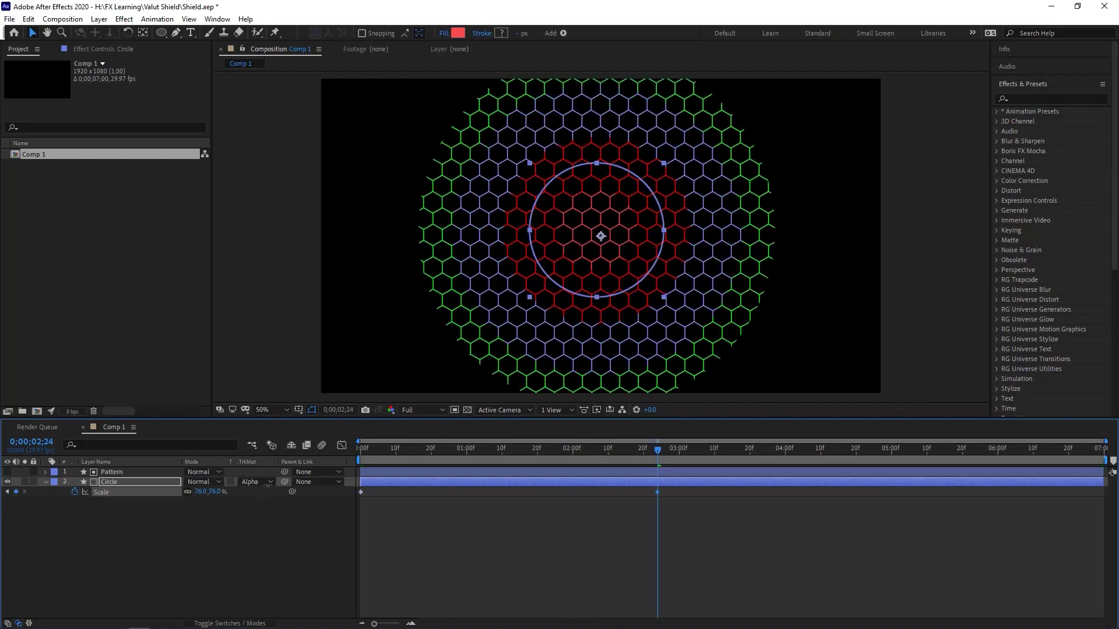
pyautogui.press('Home')
pyautogui.press('space')
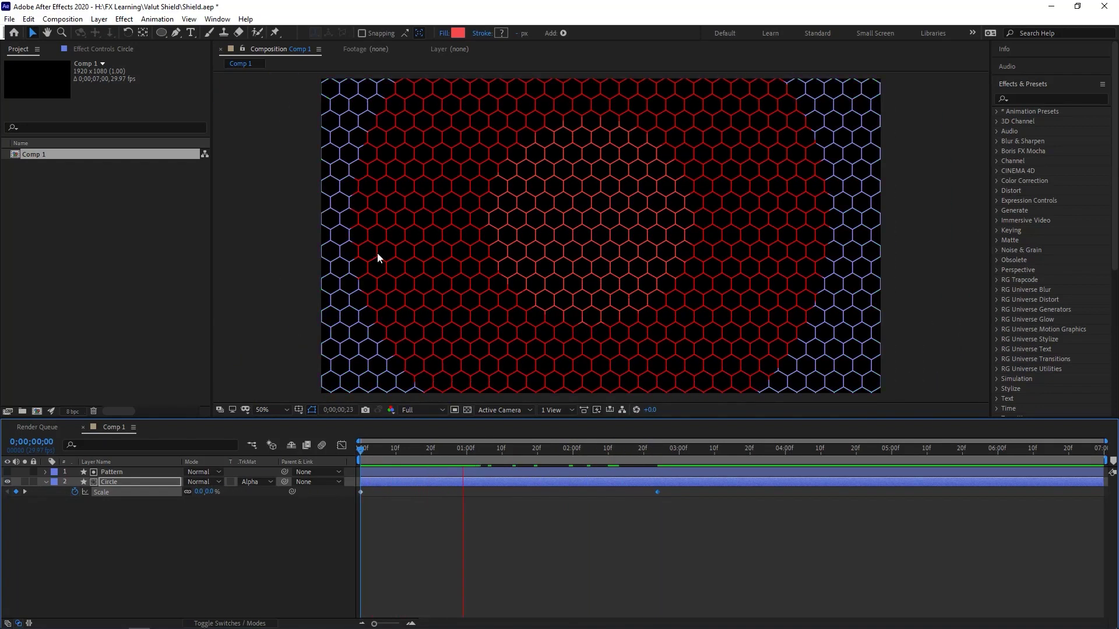
# Set Stroke 2 back to pure red and change Circle's track matte to None
pyautogui.moveTo(569, 450); pyautogui.dragTo(395, 450)
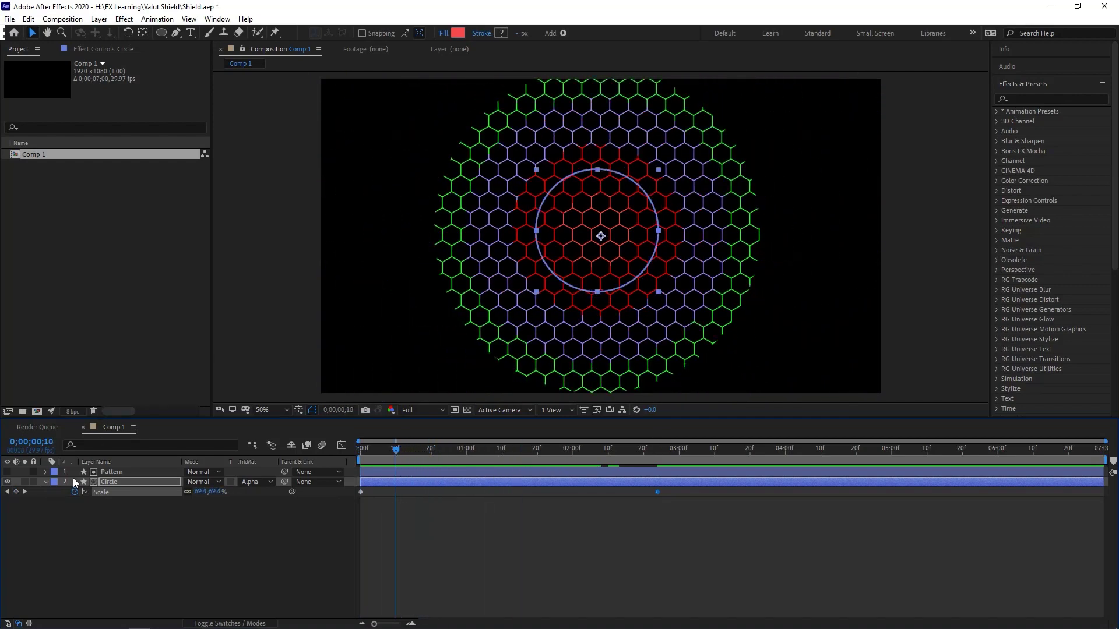
pyautogui.click(43, 481)
pyautogui.click(43, 481)
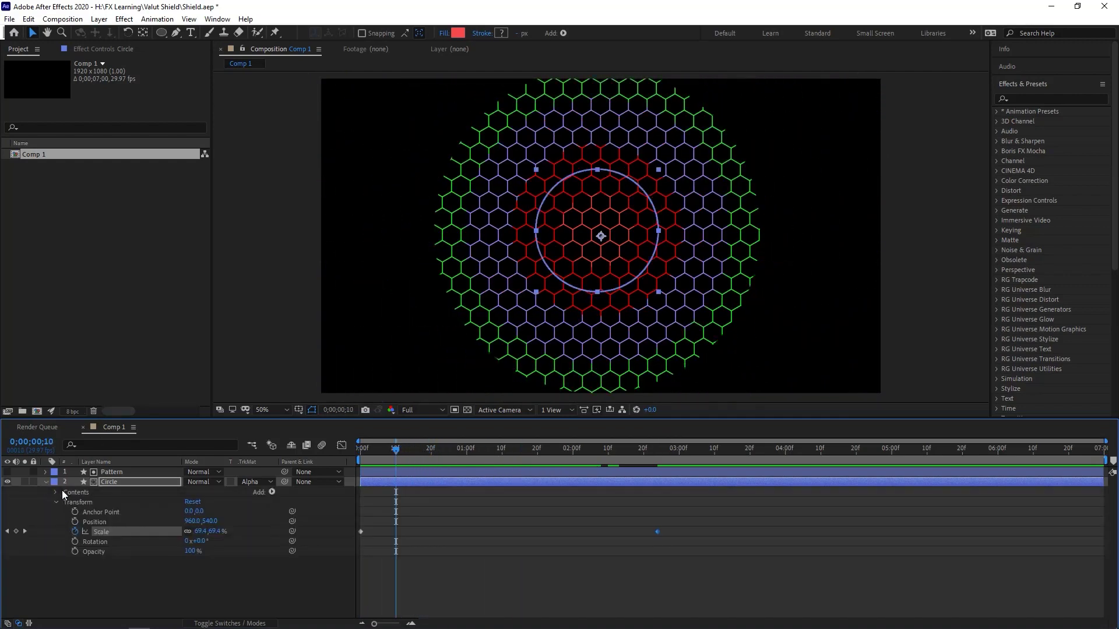
pyautogui.click(56, 492)
pyautogui.click(65, 521)
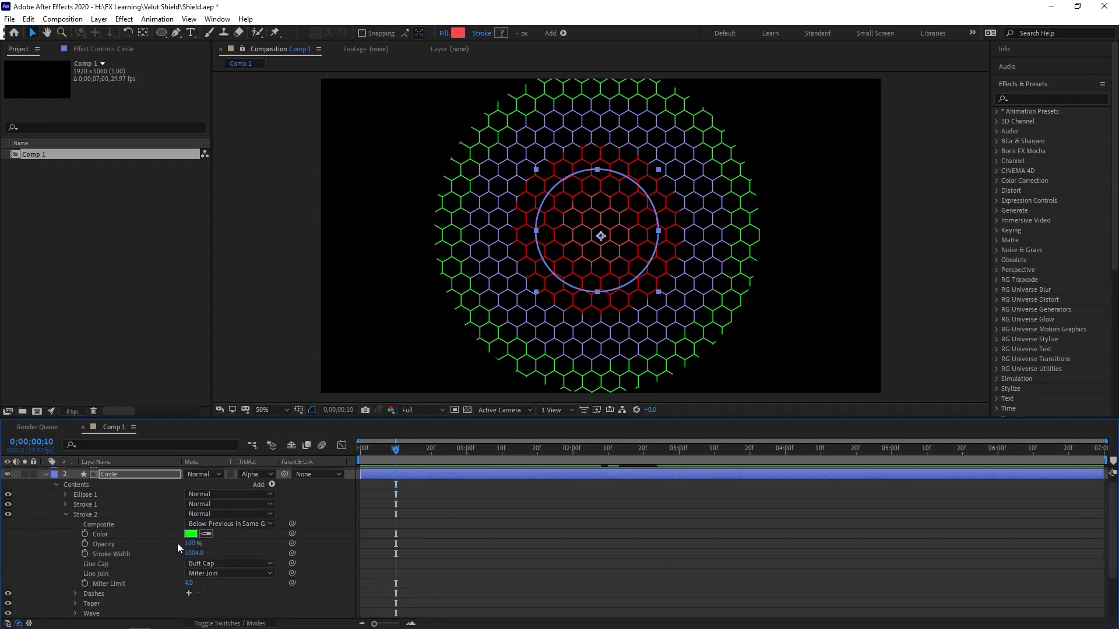
pyautogui.click(191, 534)
pyautogui.click(865, 115)
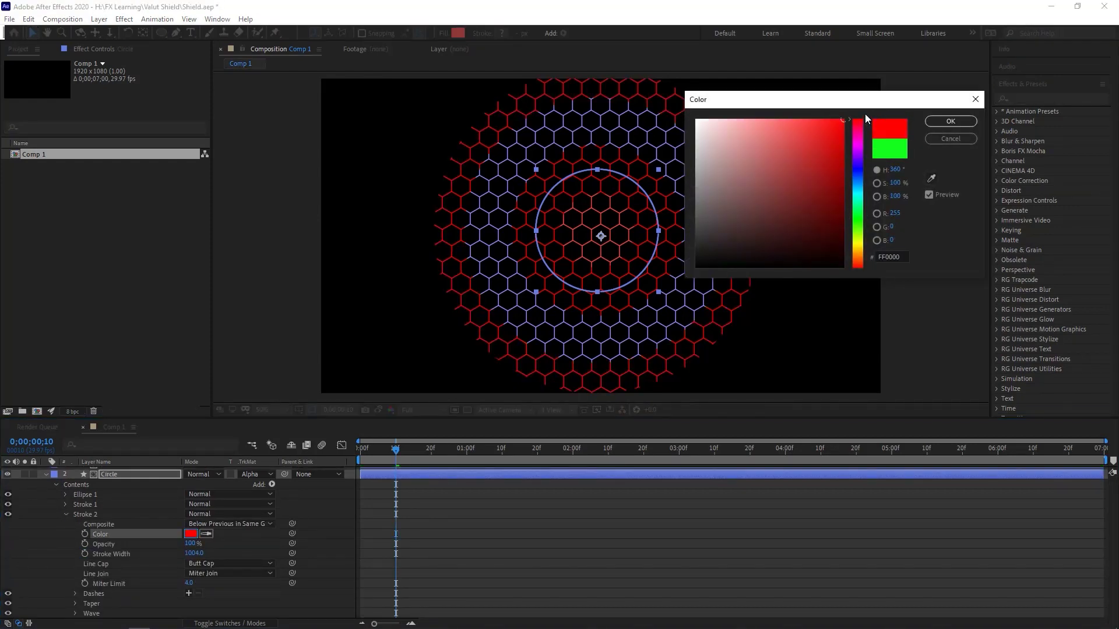
pyautogui.click(950, 122)
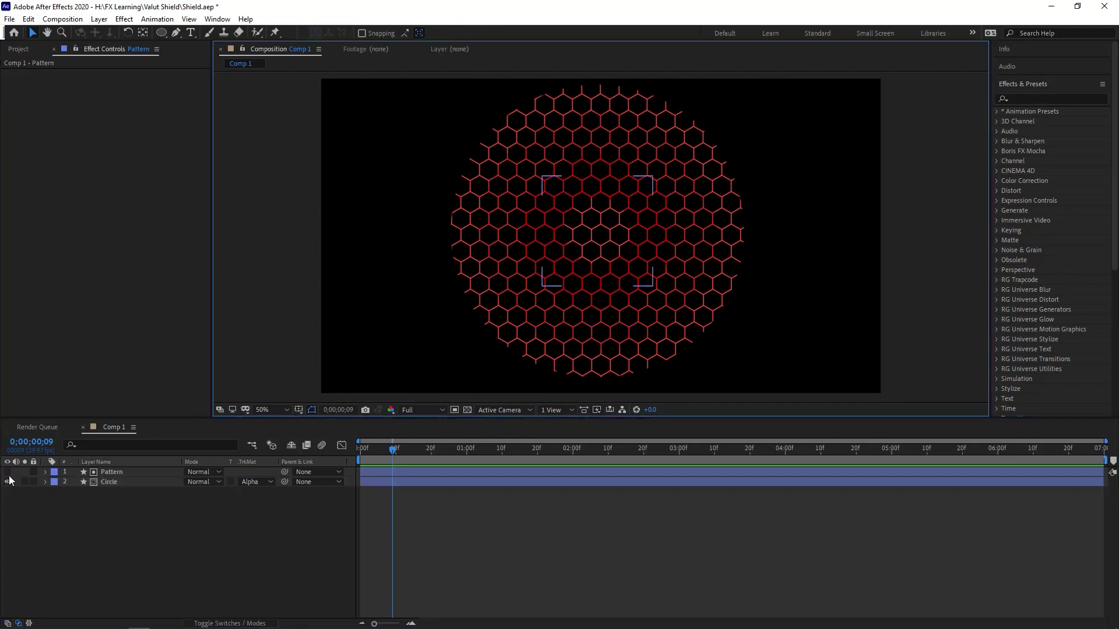
pyautogui.click(245, 482)
pyautogui.click(270, 495)
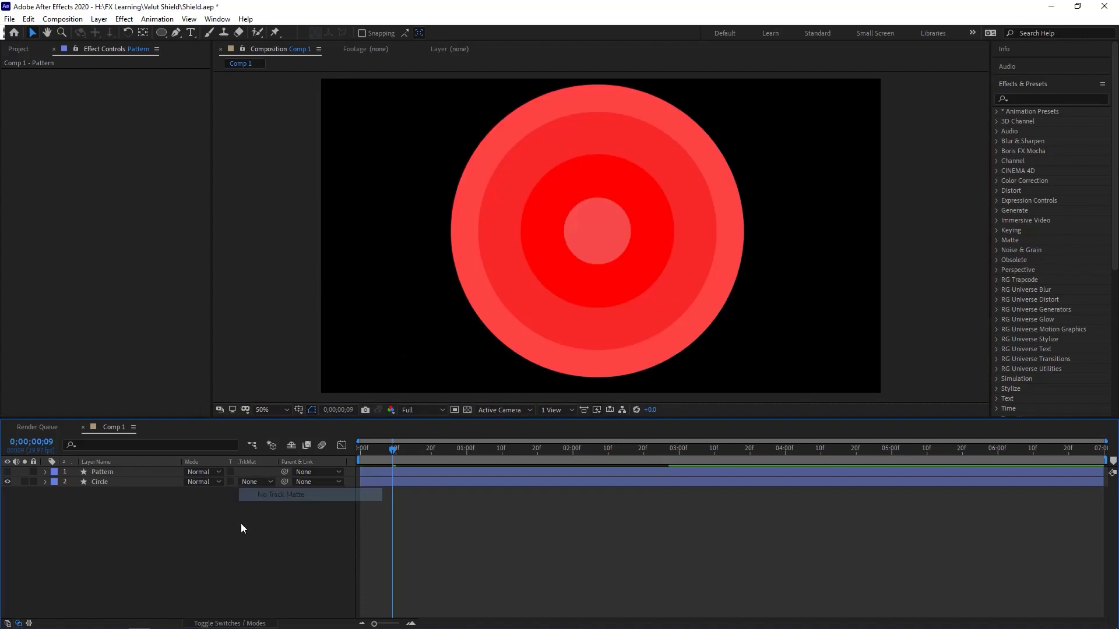
# Search the effects for Blur and apply Gaussian Blur to the Circle layer
pyautogui.press('.')
pyautogui.click(548, 214)
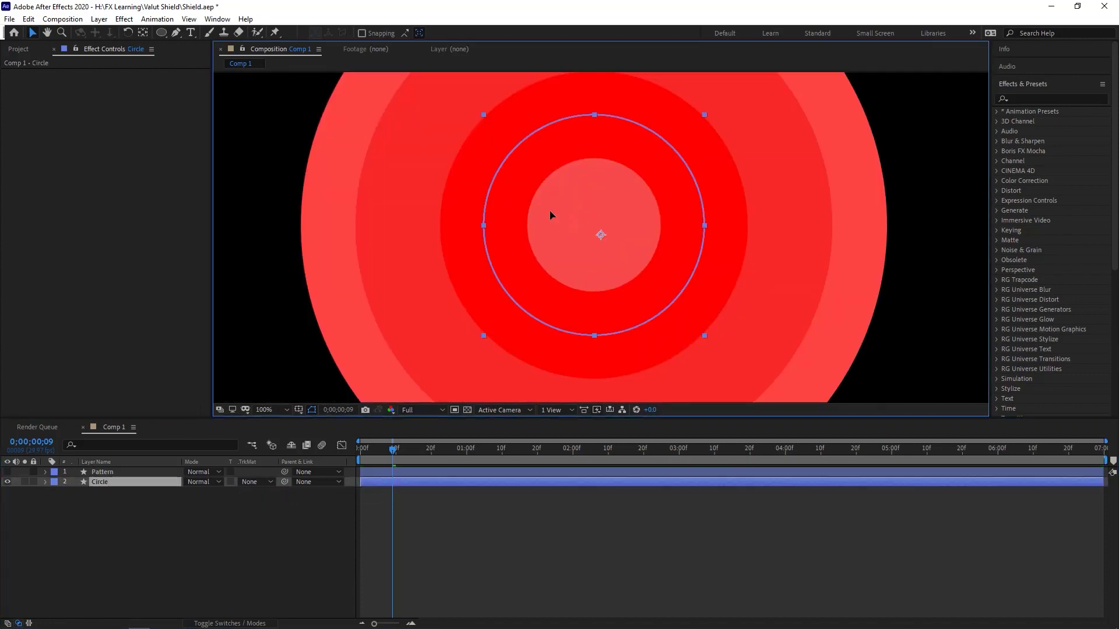
pyautogui.press('.')
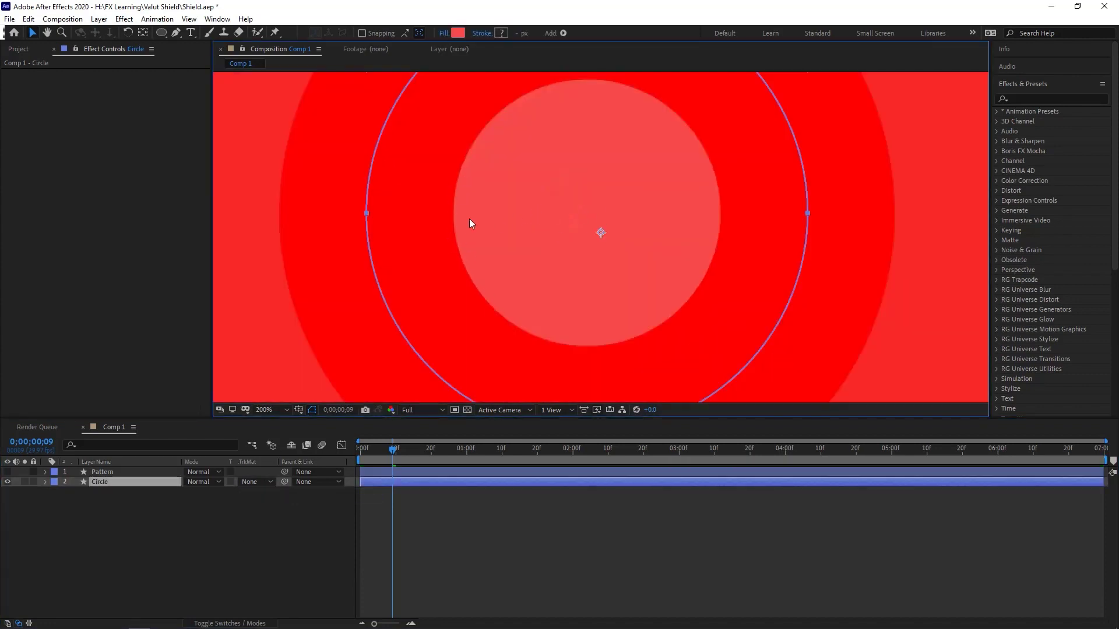
pyautogui.press(',')
pyautogui.click(46, 481)
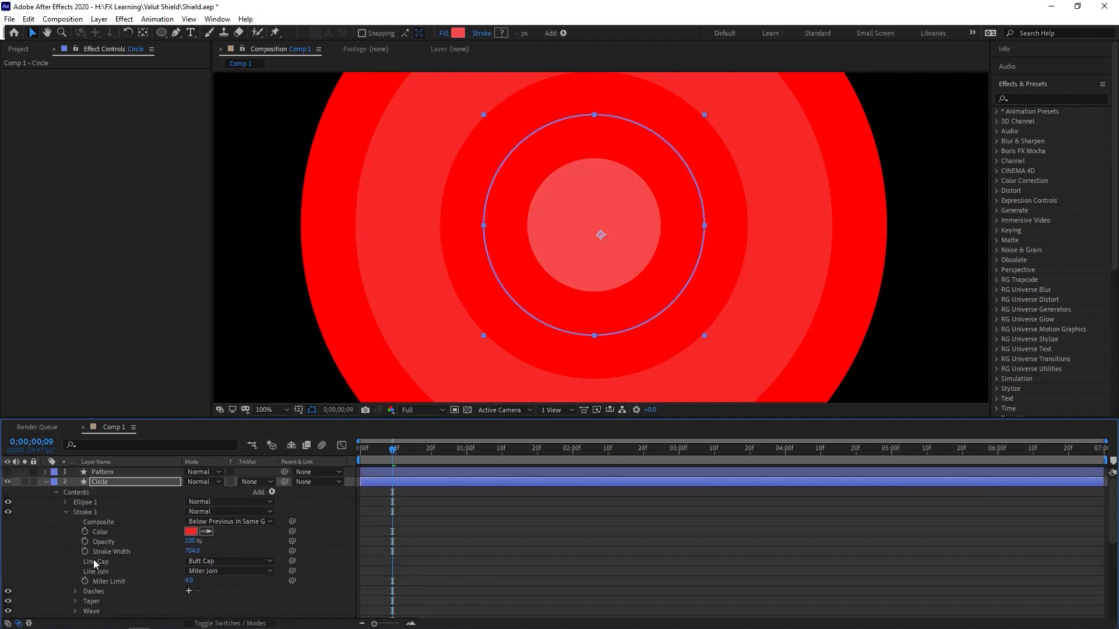
pyautogui.click(1035, 99)
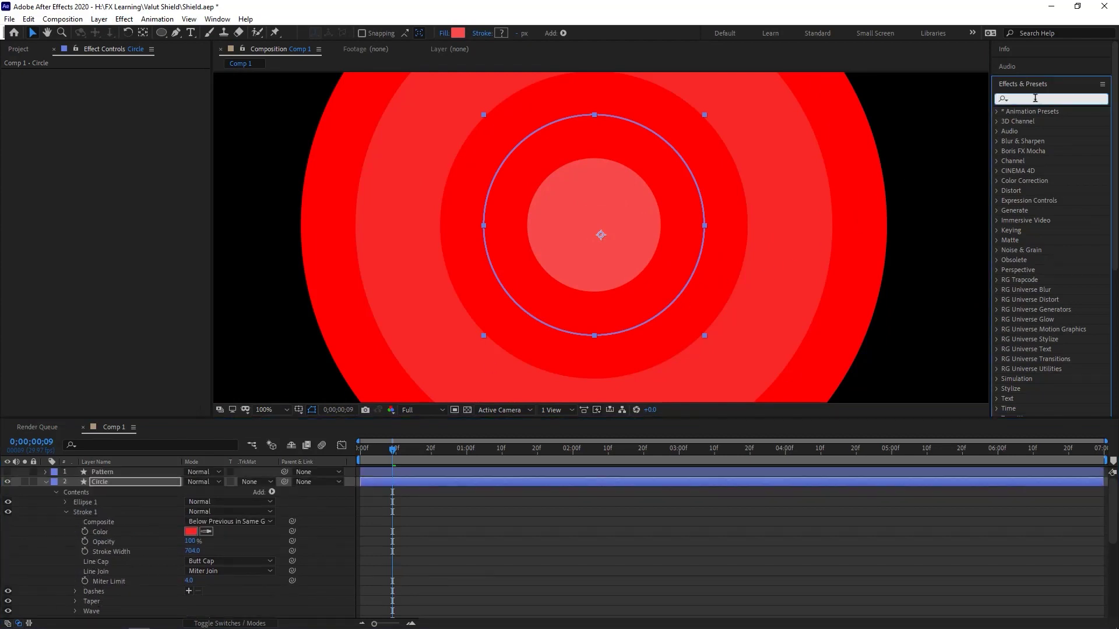
pyautogui.write('Blur')
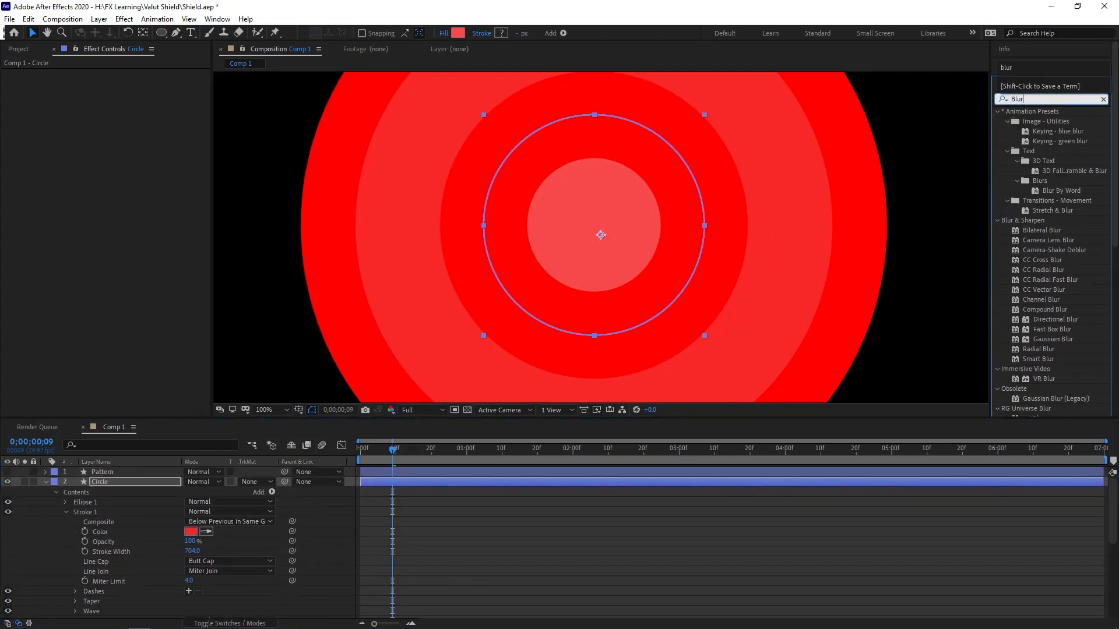
pyautogui.moveTo(1055, 319); pyautogui.dragTo(951, 288)
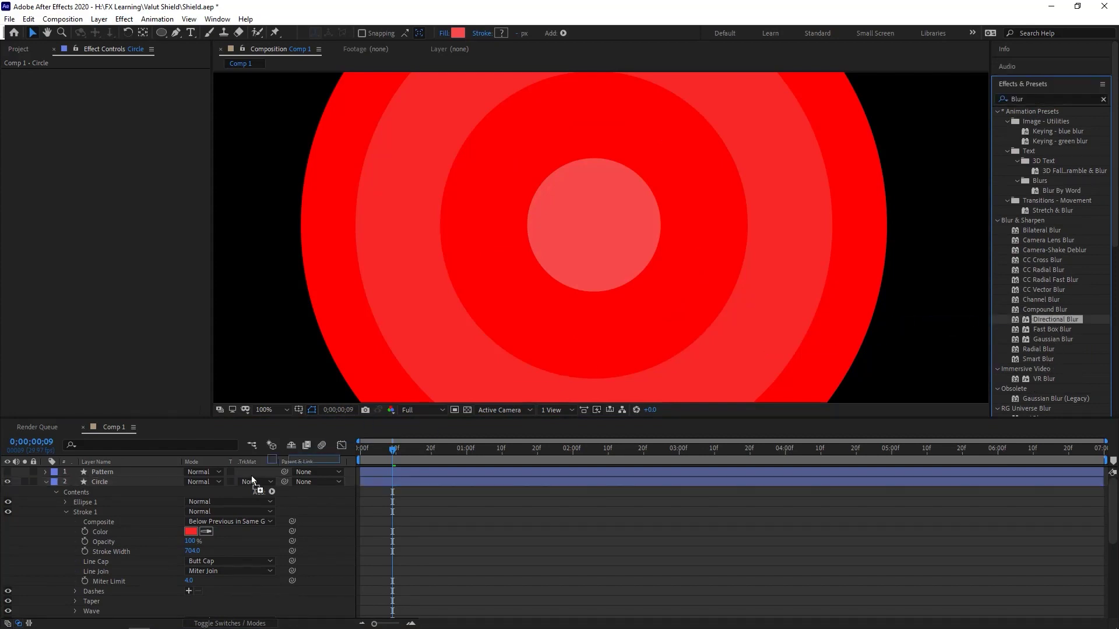
pyautogui.moveTo(1053, 339); pyautogui.dragTo(117, 485)
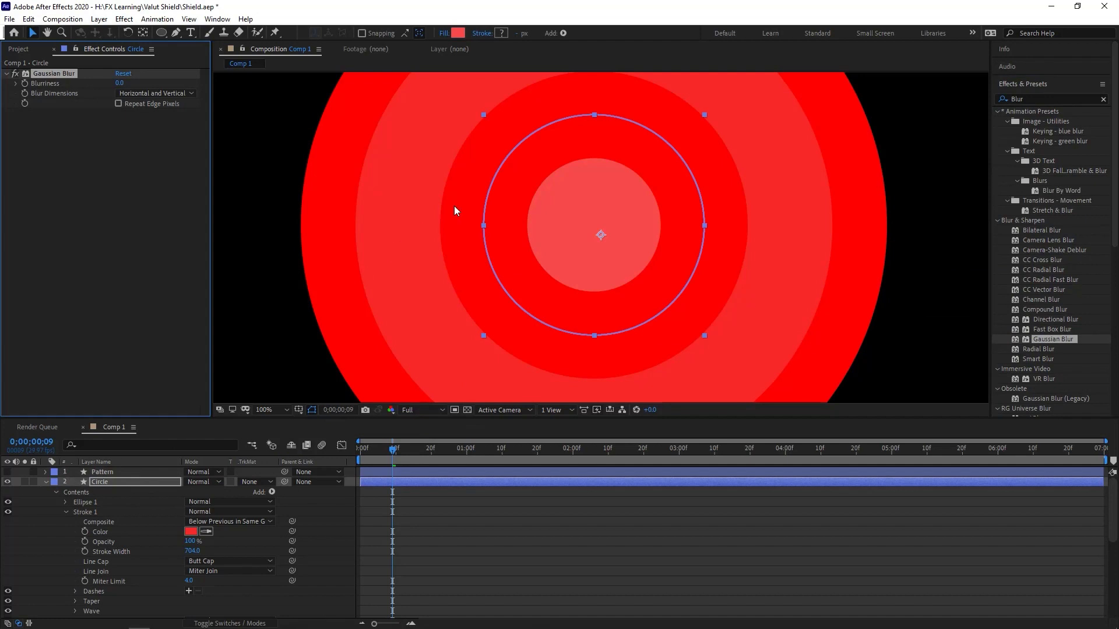
# Set Blurriness to 33.2 and matte the circle with the Pattern layer's alpha
pyautogui.moveTo(120, 82); pyautogui.dragTo(314, 90)
pyautogui.press('.')
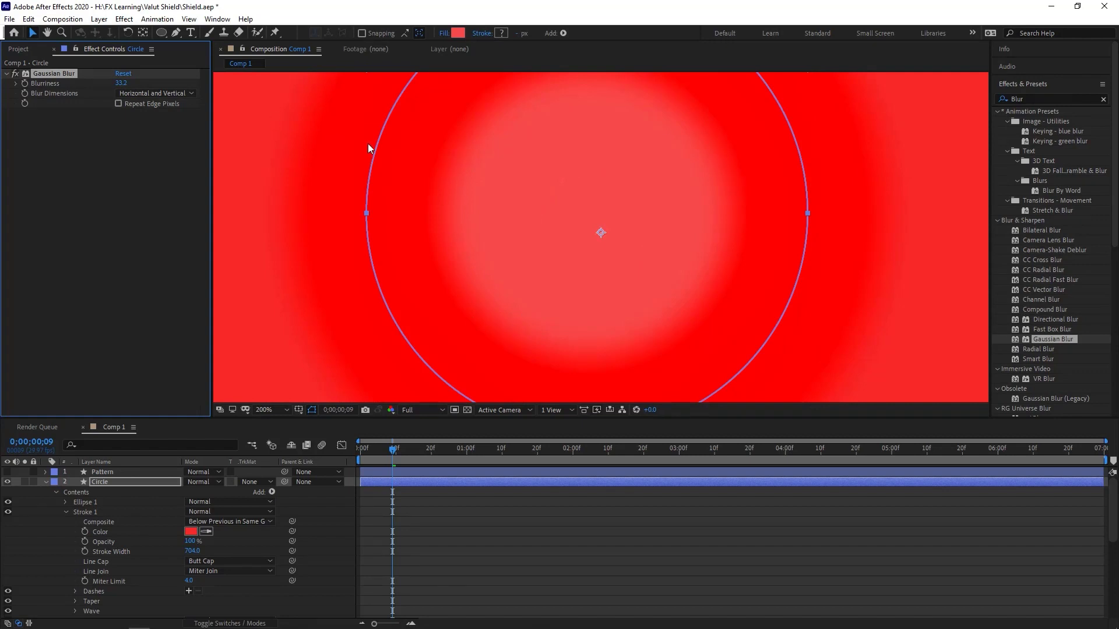
pyautogui.press(',')
pyautogui.press(',')
pyautogui.click(46, 482)
pyautogui.click(264, 480)
pyautogui.click(283, 509)
# Move the circle's last Scale keyframe later to slow the reveal
pyautogui.press('s')
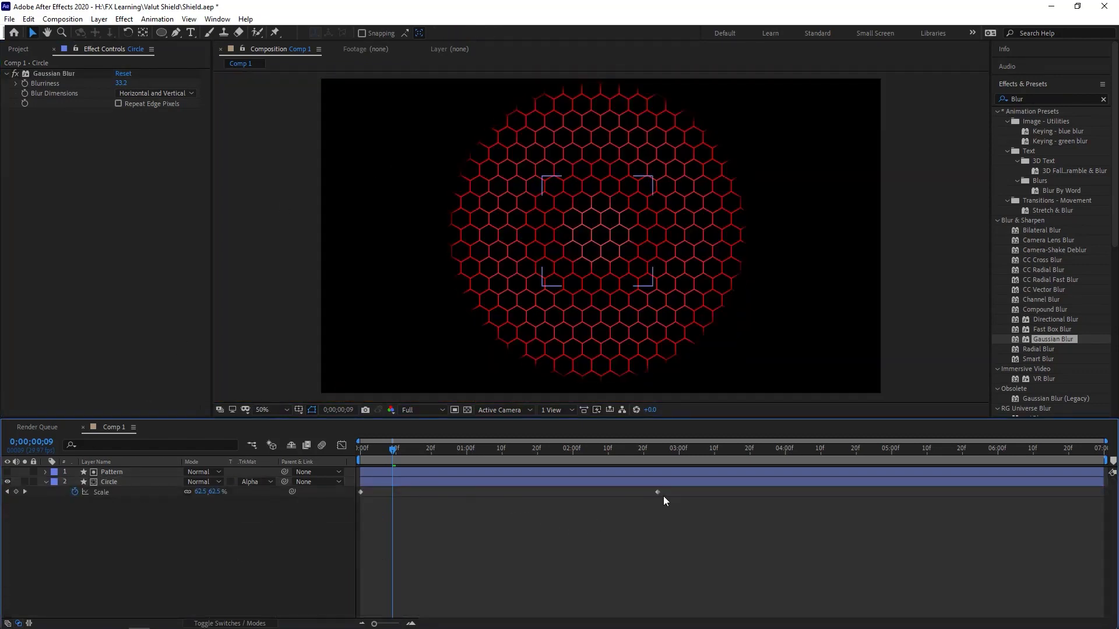
pyautogui.moveTo(659, 492); pyautogui.dragTo(886, 490)
pyautogui.click(367, 447)
# Preview the reveal, then place vault-door-bank.jpg as the bottom layer at 50.3% scale
pyautogui.press('Home')
pyautogui.press('space')
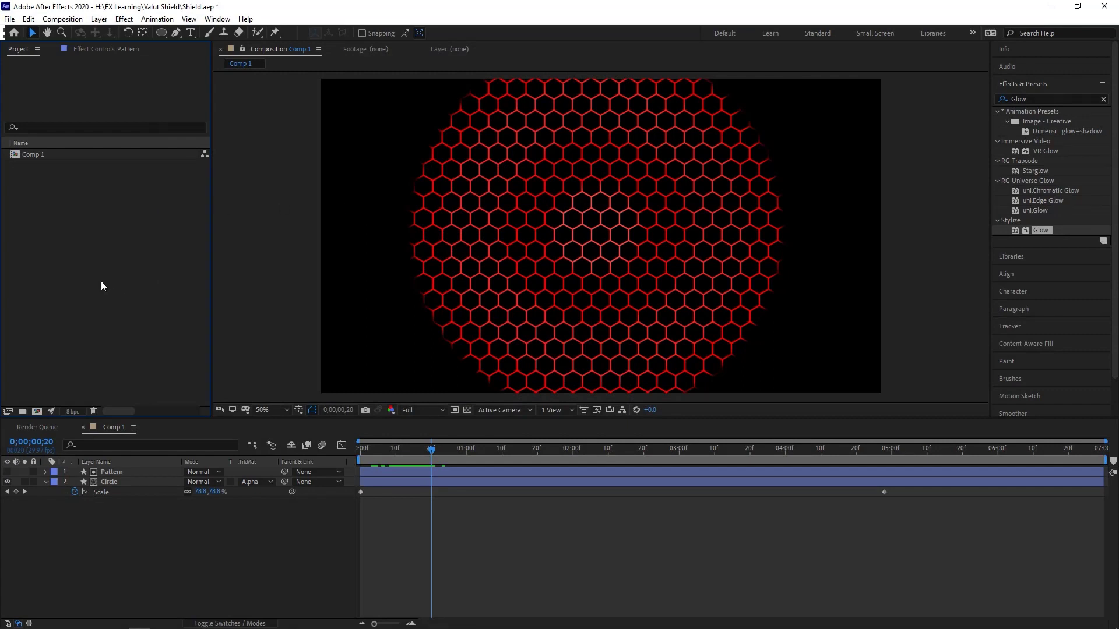
pyautogui.moveTo(67, 165); pyautogui.dragTo(96, 547)
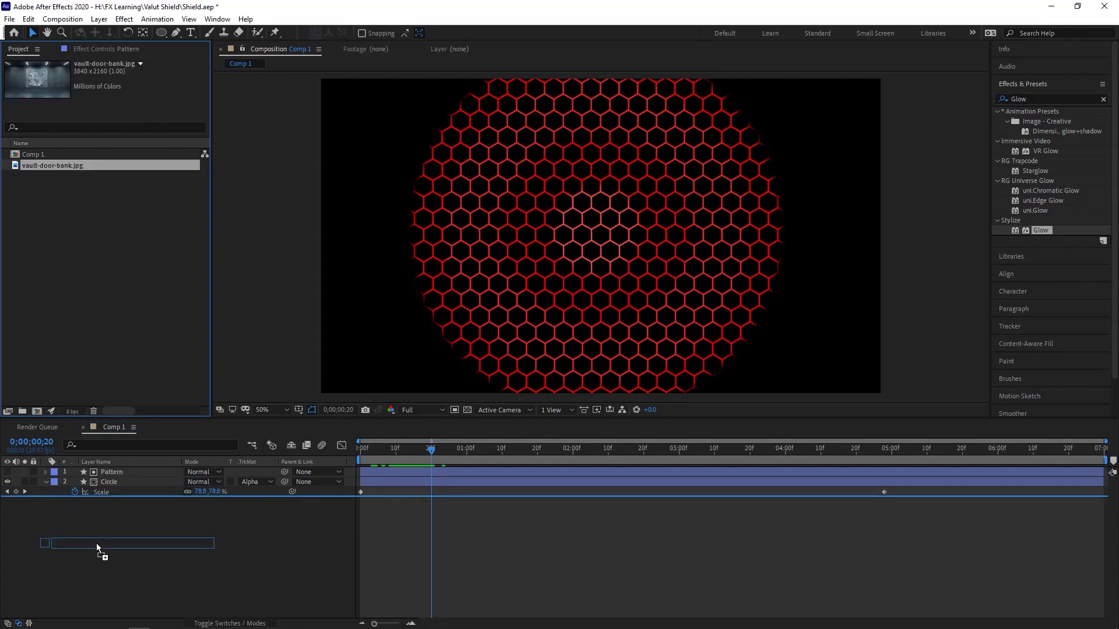
pyautogui.moveTo(442, 461)
pyautogui.mouseDown()
pyautogui.moveTo(387, 455)
pyautogui.moveTo(722, 480)
pyautogui.moveTo(358, 481)
pyautogui.mouseUp()
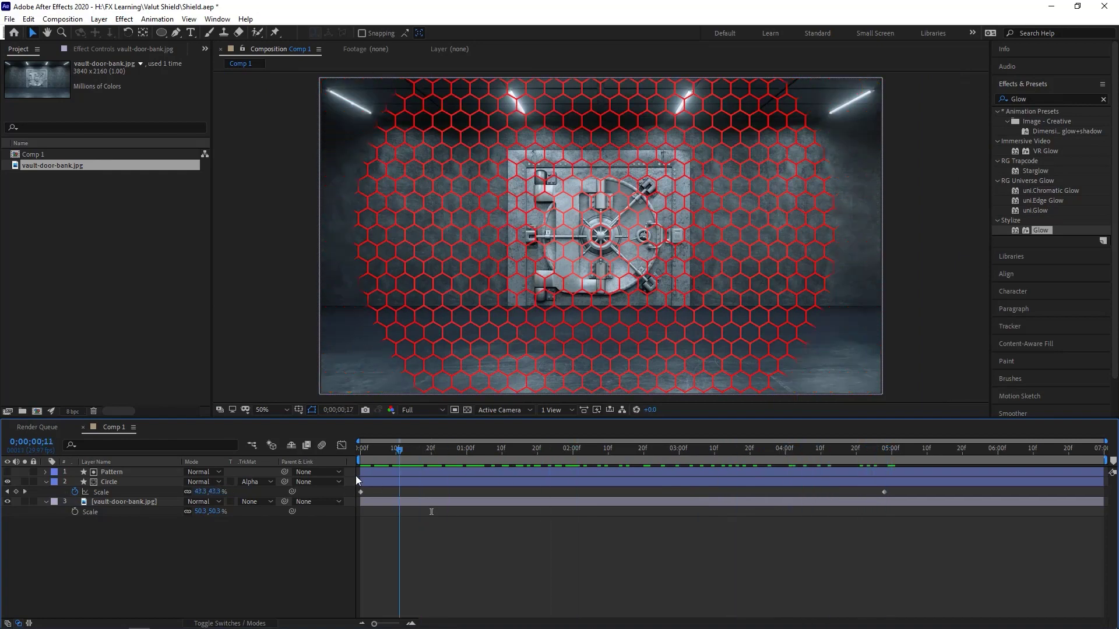
pyautogui.click(372, 481)
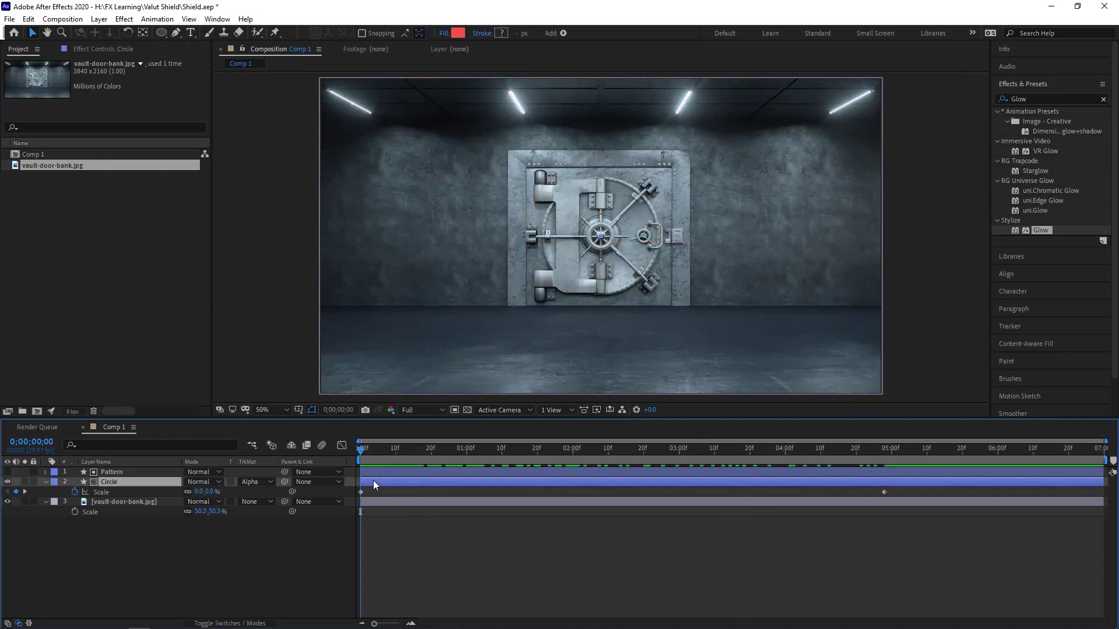
# Keyframe the circle's Opacity at 100% around 1;15 and 5% at 2;08
pyautogui.press('t')
pyautogui.click(75, 492)
pyautogui.moveTo(362, 493); pyautogui.dragTo(524, 493)
pyautogui.moveTo(525, 452); pyautogui.dragTo(600, 452)
pyautogui.moveTo(195, 496)
pyautogui.mouseDown()
pyautogui.moveTo(141, 497)
pyautogui.moveTo(155, 499)
pyautogui.mouseUp()
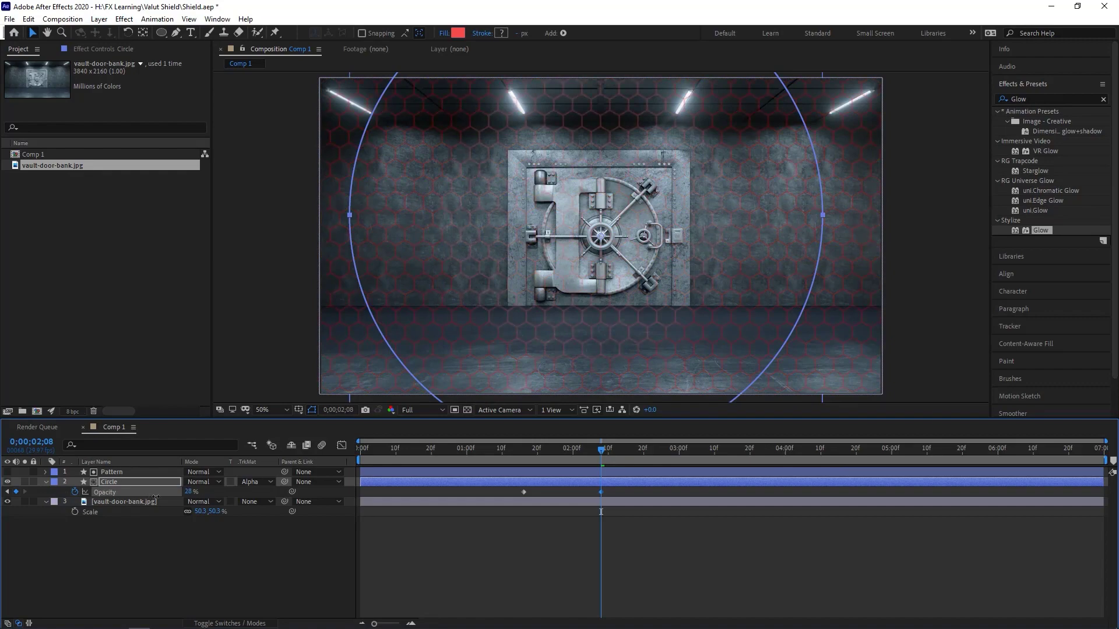
# Check the animation at 1;18, then duplicate the Pattern and Circle layers
pyautogui.click(530, 458)
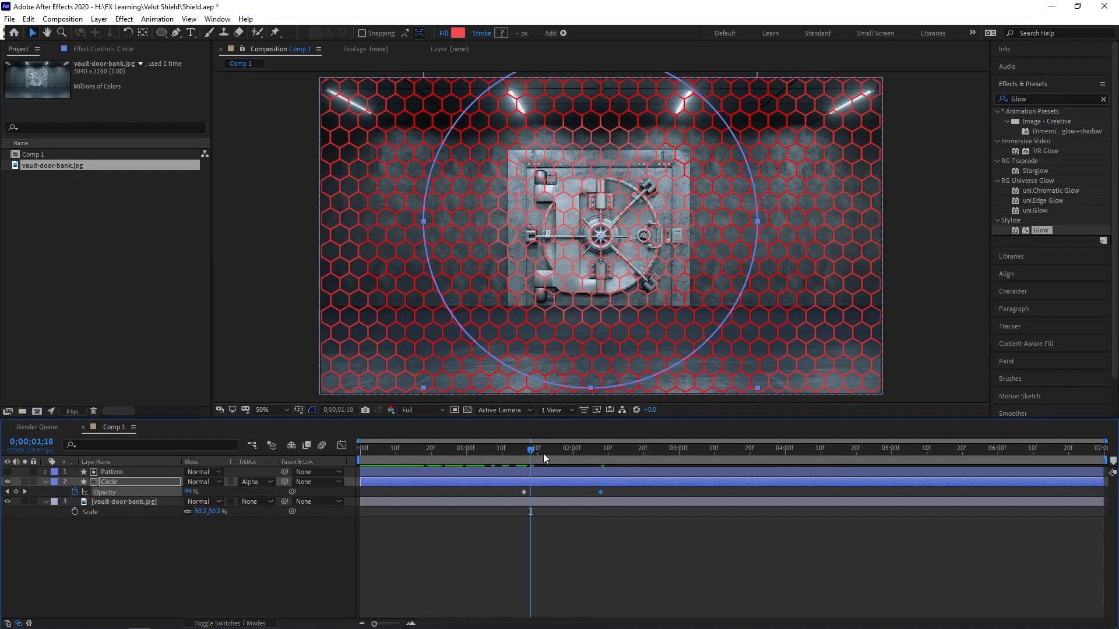
pyautogui.keyDown('shift'); pyautogui.click(490, 475); pyautogui.keyUp('shift')
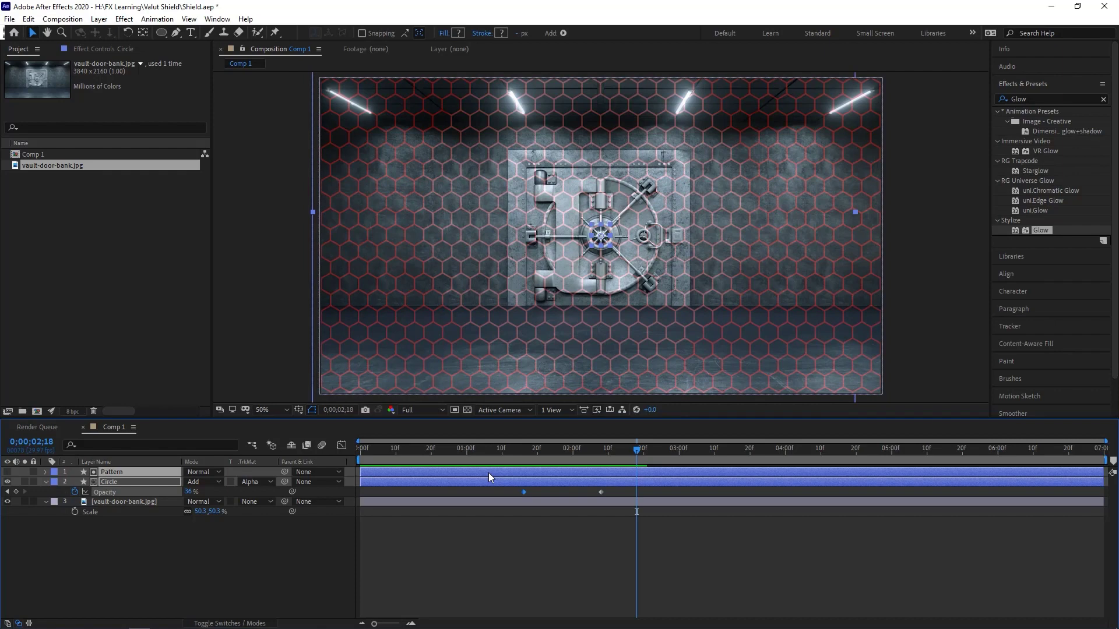
pyautogui.hotkey('ctrl', 'd')
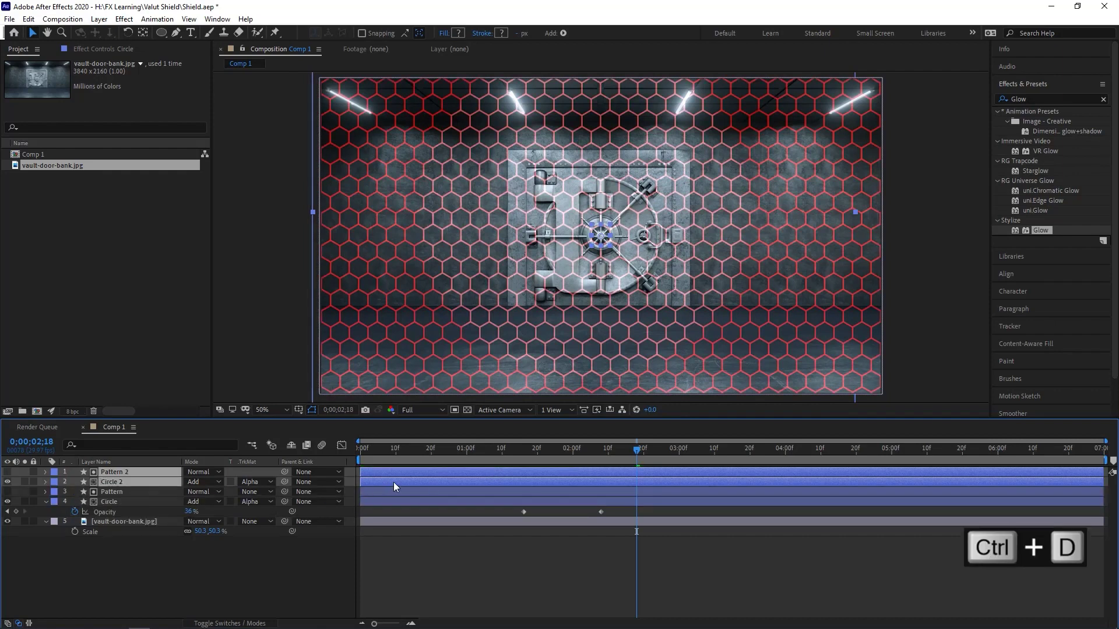
# Delay the duplicates to about 1;20, pre-compose all four layers as 'Shield', and preview
pyautogui.moveTo(393, 481); pyautogui.dragTo(574, 481)
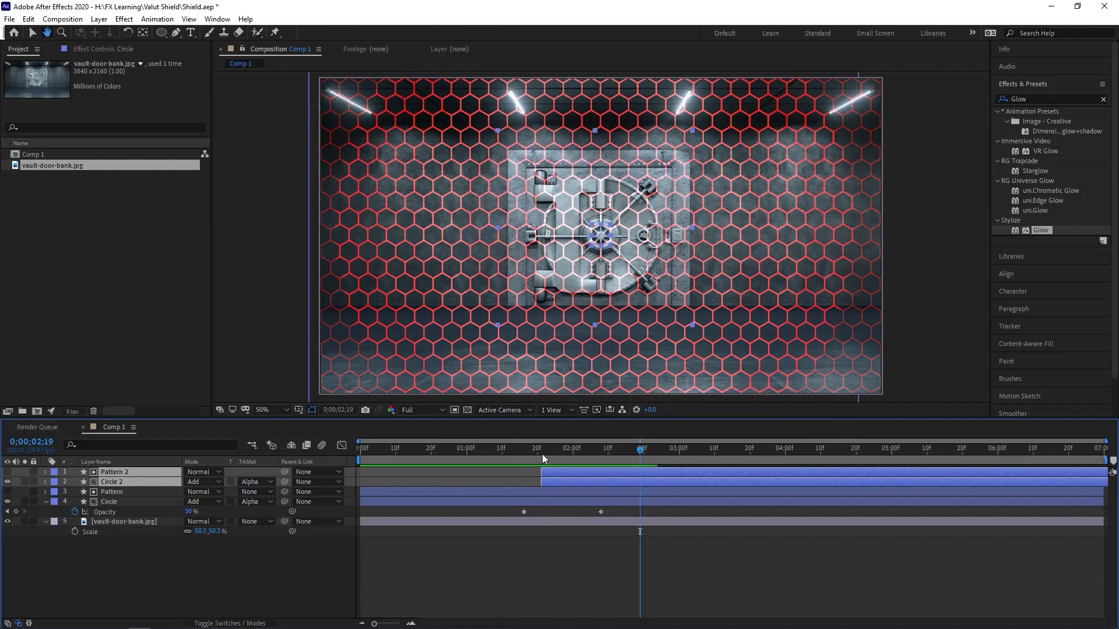
pyautogui.moveTo(554, 484); pyautogui.dragTo(563, 483)
pyautogui.rightClick(132, 484)
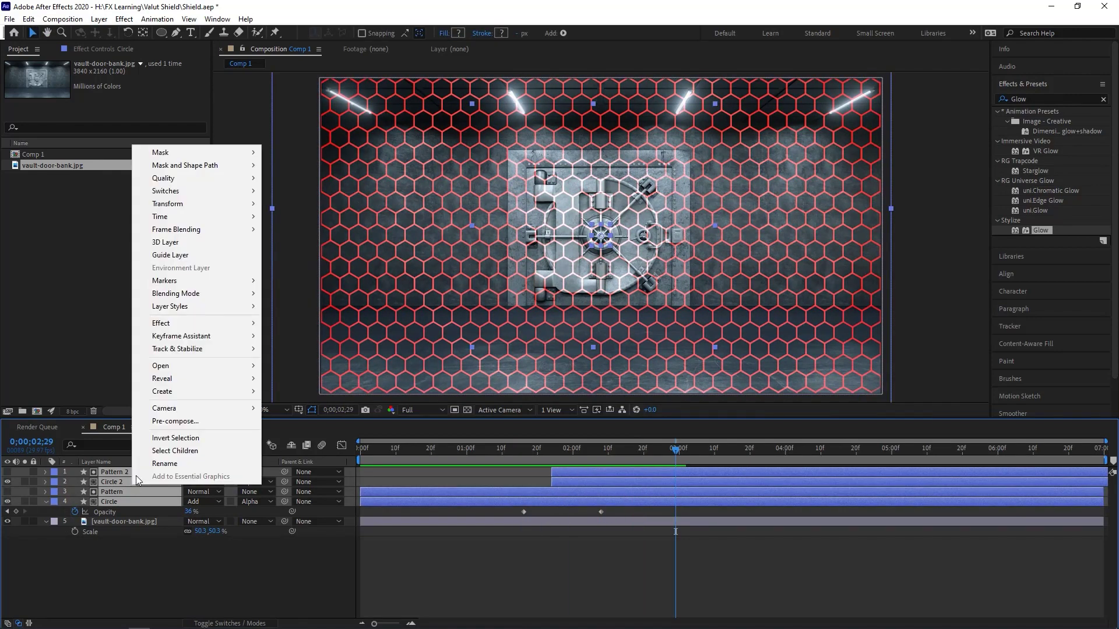
pyautogui.click(172, 420)
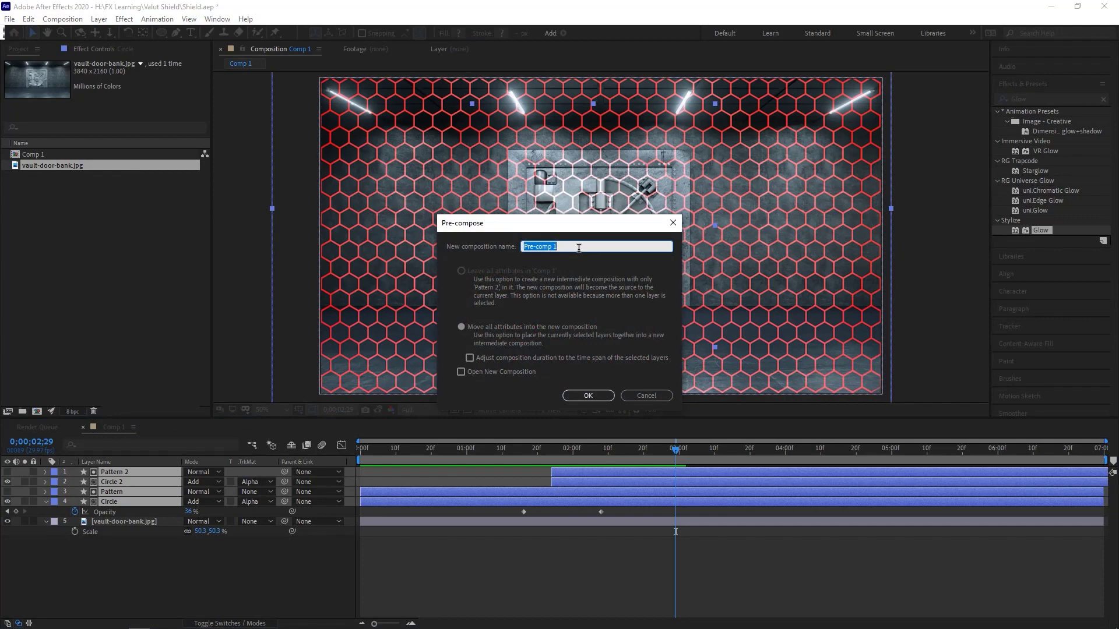
pyautogui.write('Shield')
pyautogui.press('Return')
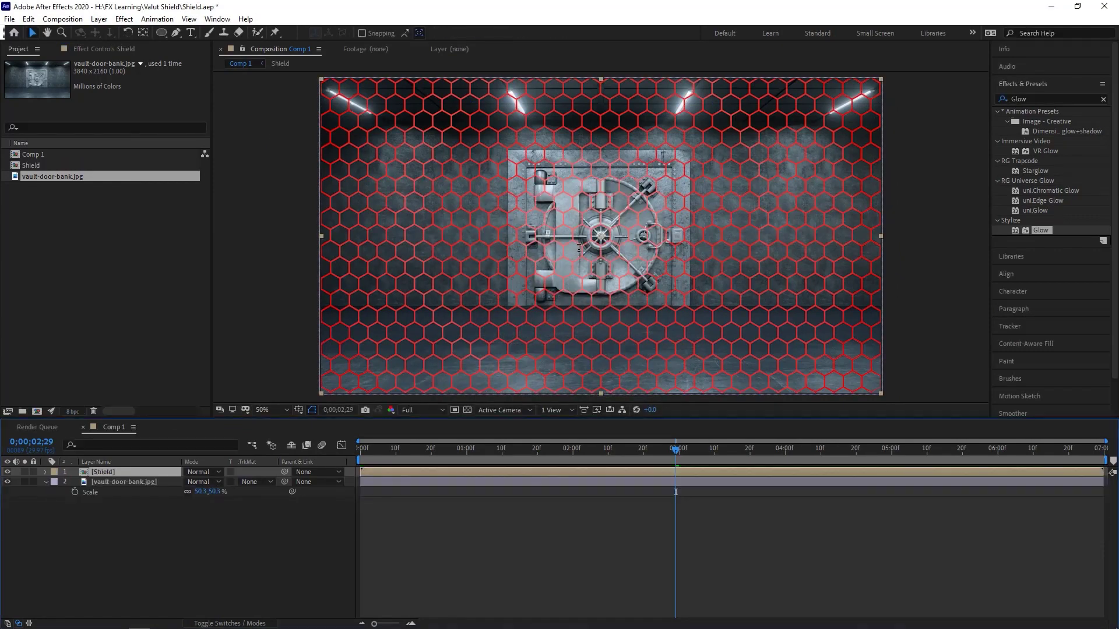
pyautogui.press('Home')
pyautogui.press('space')
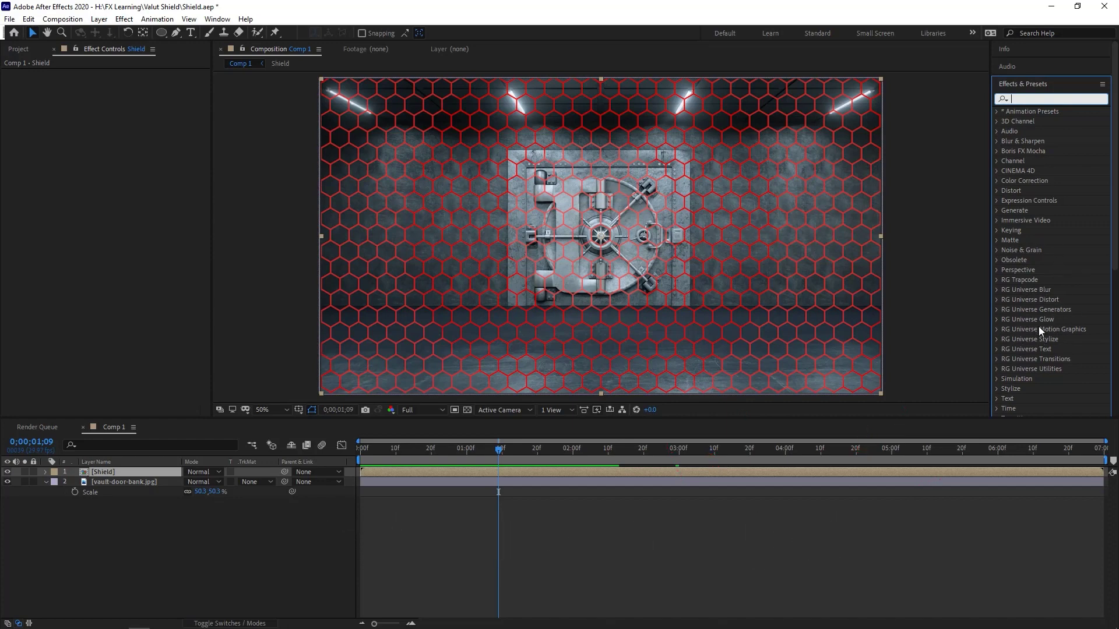
# Search 'glo' and apply the uni.Glo Fi II effect to the Shield layer
pyautogui.write('glo')
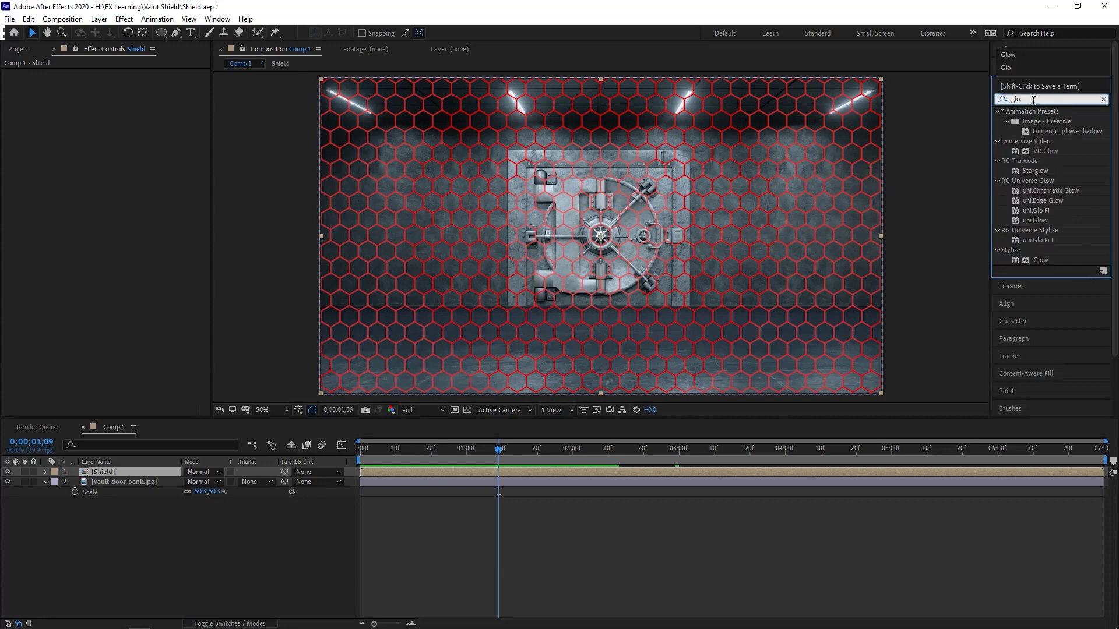
pyautogui.click(1045, 212)
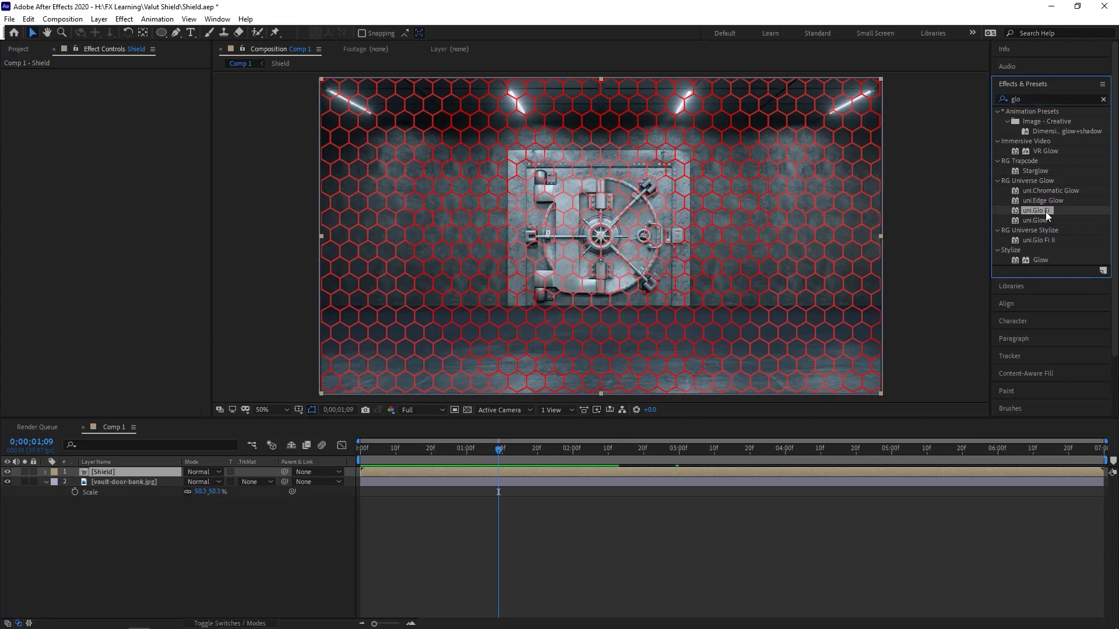
pyautogui.click(1041, 241)
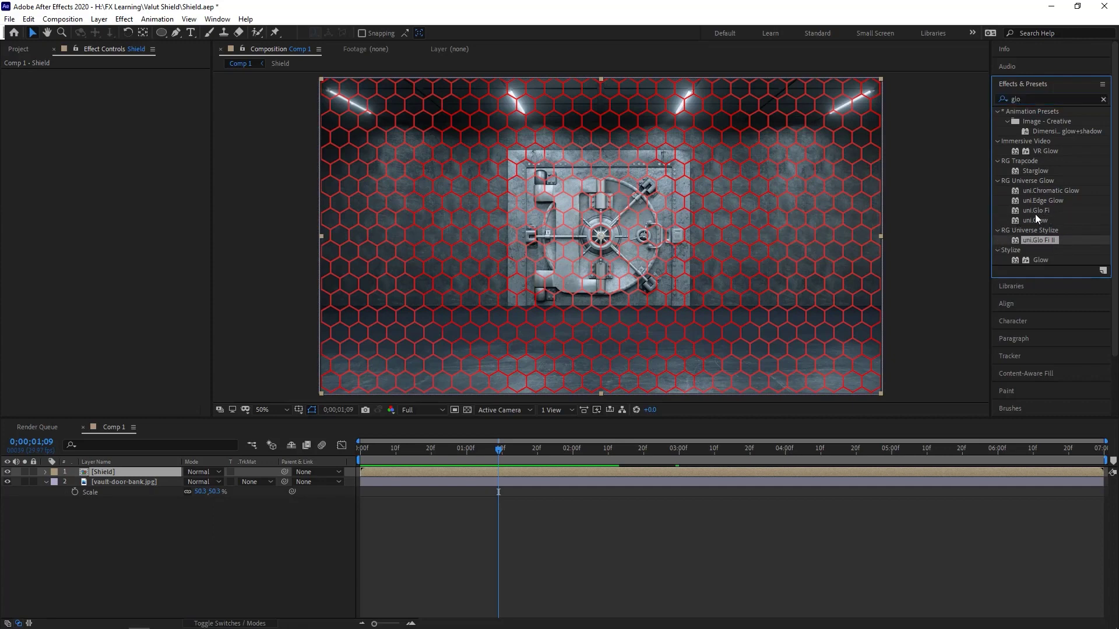
pyautogui.click(1035, 212)
pyautogui.click(1031, 239)
pyautogui.moveTo(1040, 242); pyautogui.dragTo(412, 170)
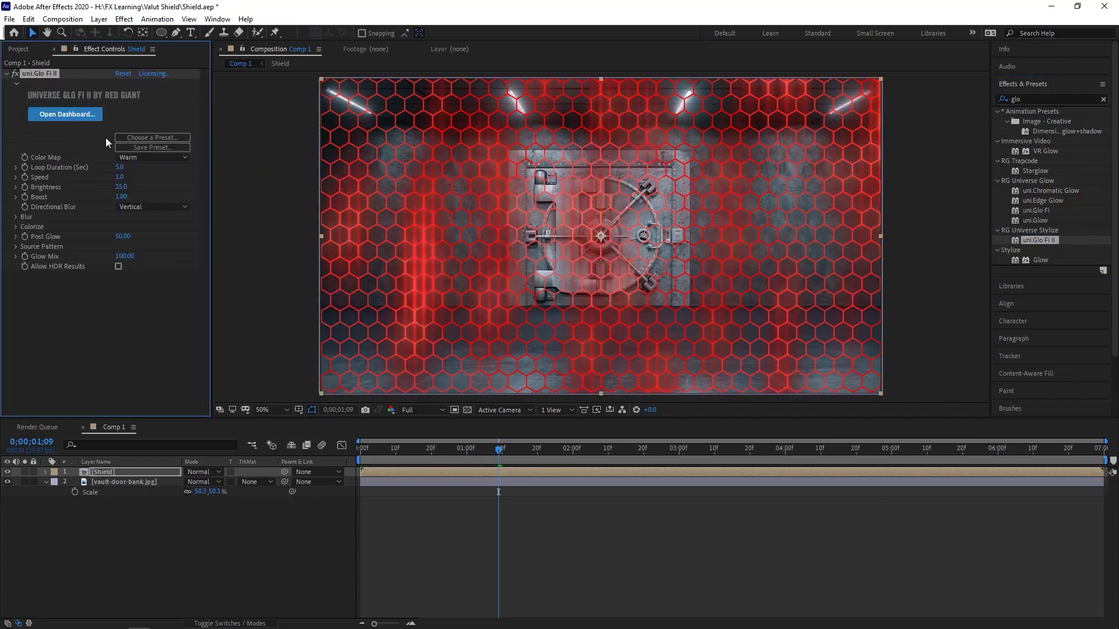
# Try the Ice colour map on the glow, then set it back to Warm
pyautogui.click(150, 157)
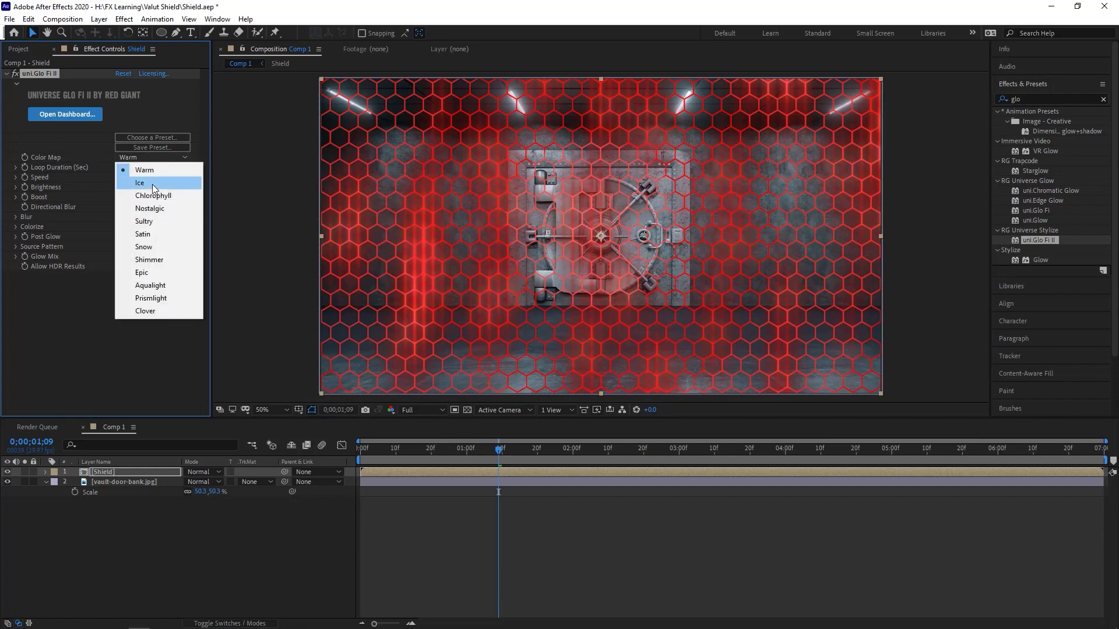
pyautogui.click(152, 184)
pyautogui.click(154, 158)
pyautogui.click(145, 161)
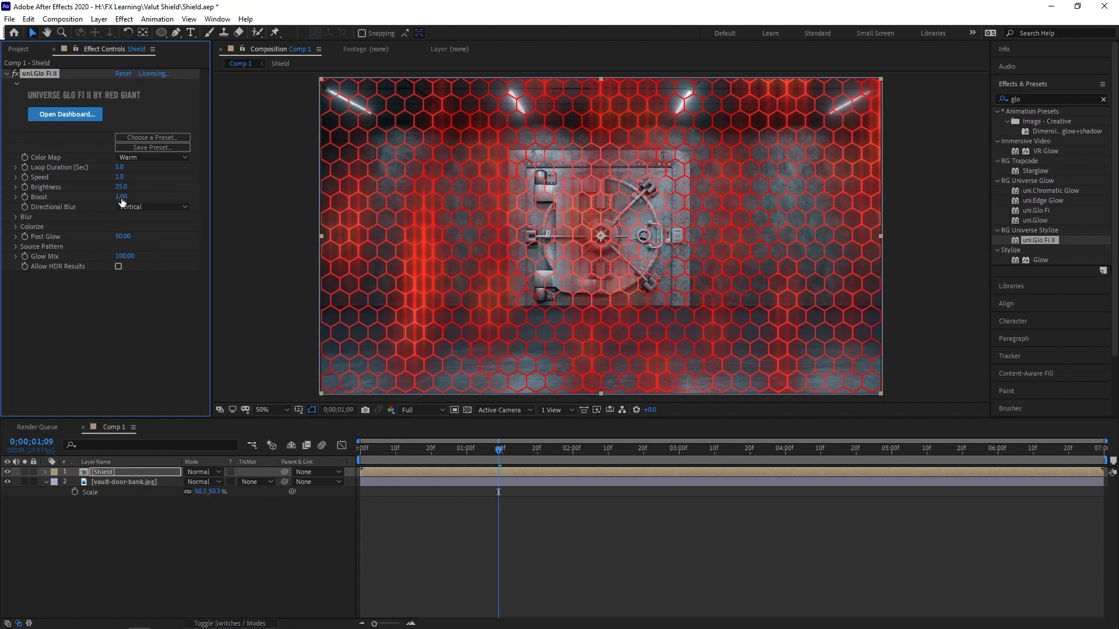
# Browse the Universe Dashboard presets, then close it
pyautogui.click(150, 136)
pyautogui.scroll(-2, 295, 441)
pyautogui.scroll(3, 393, 450)
pyautogui.scroll(-1, 393, 449)
pyautogui.scroll(-3, 415, 387)
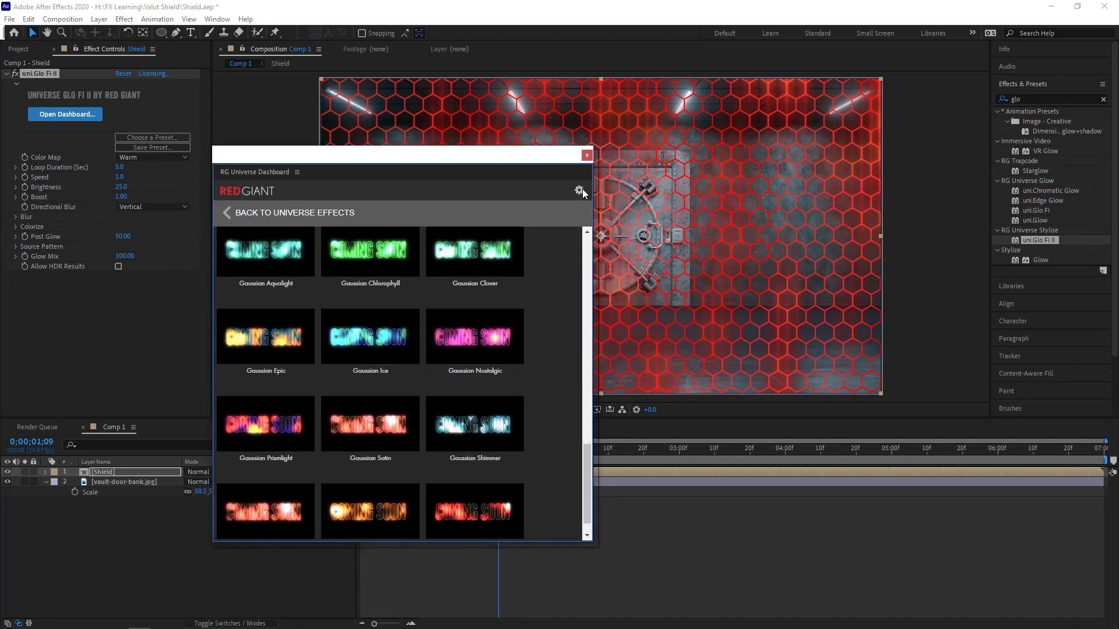
pyautogui.click(586, 156)
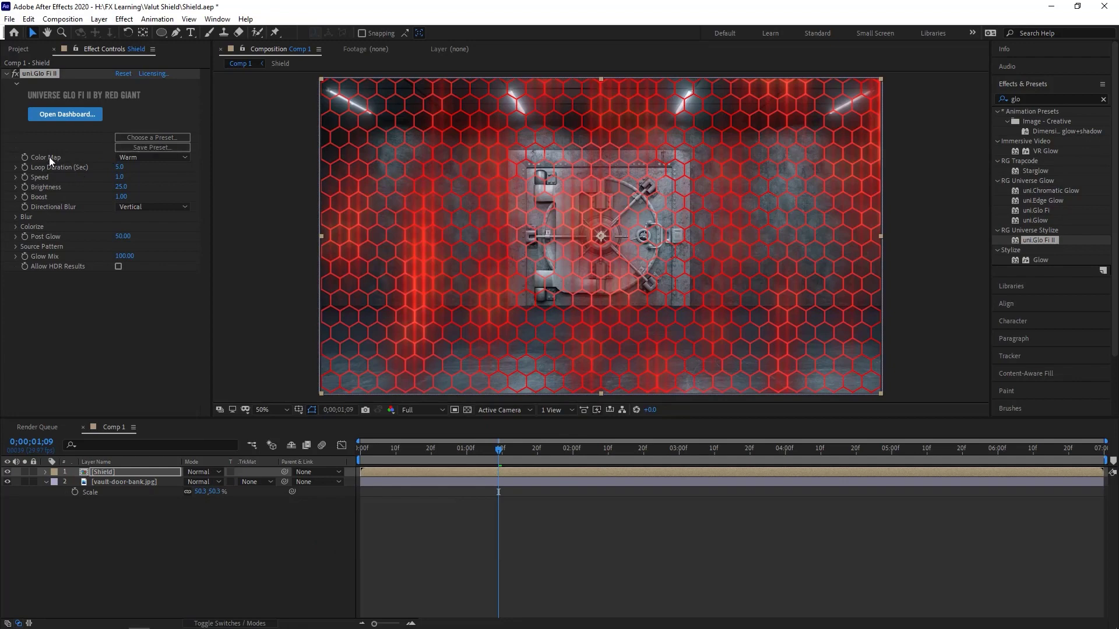
# Set the glow's Directional Blur to None, Gaussian Blur Size to 0, and lower its Mix
pyautogui.click(153, 208)
pyautogui.click(133, 217)
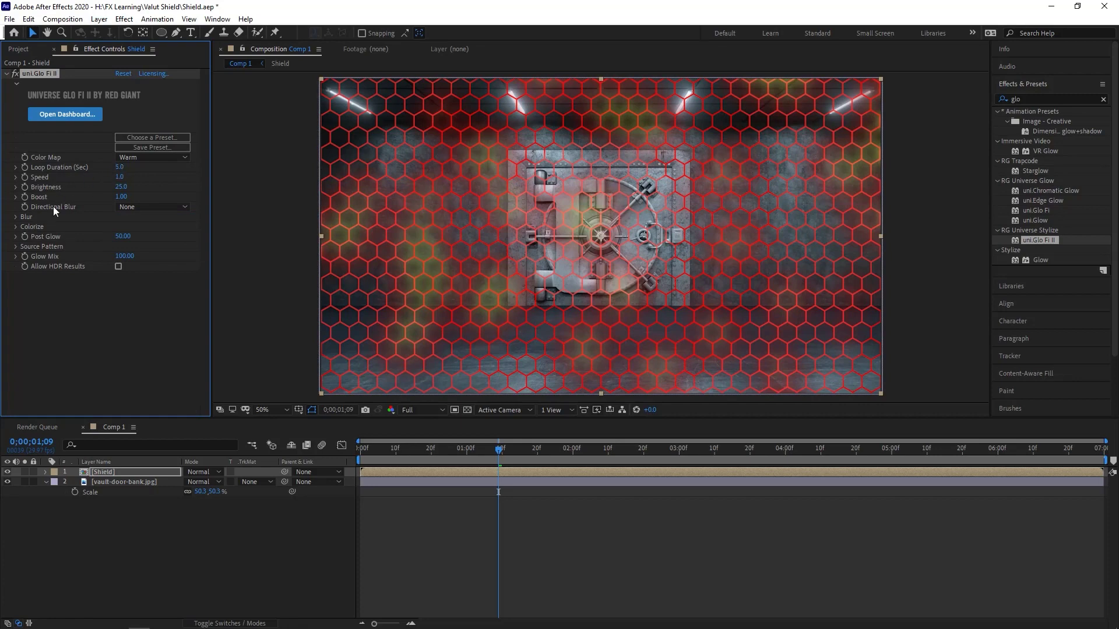
pyautogui.click(15, 217)
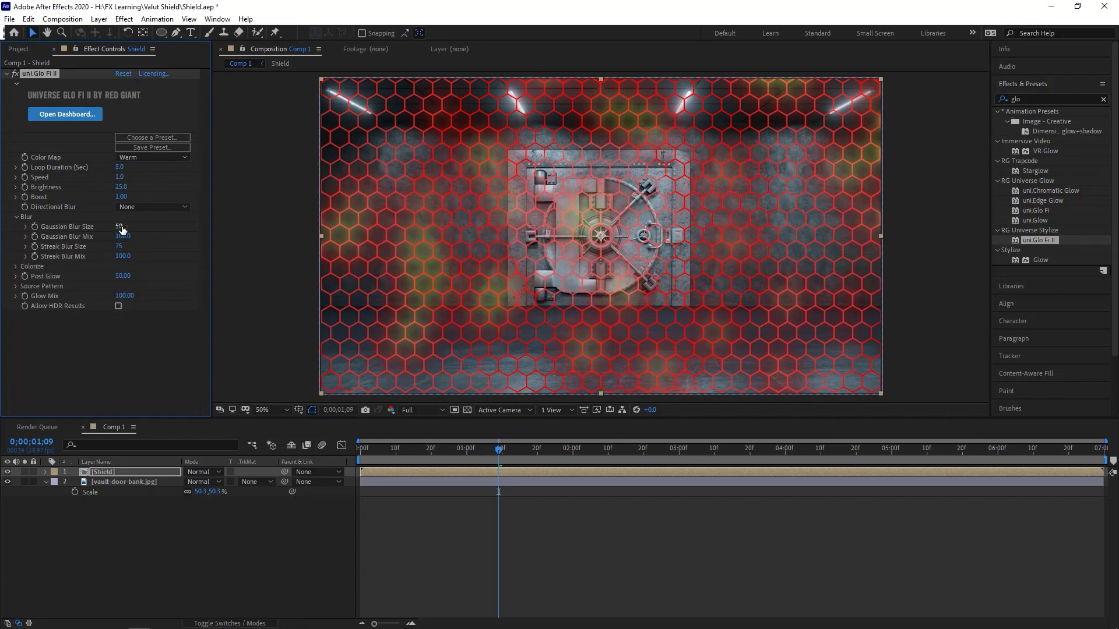
pyautogui.moveTo(119, 226); pyautogui.dragTo(92, 227)
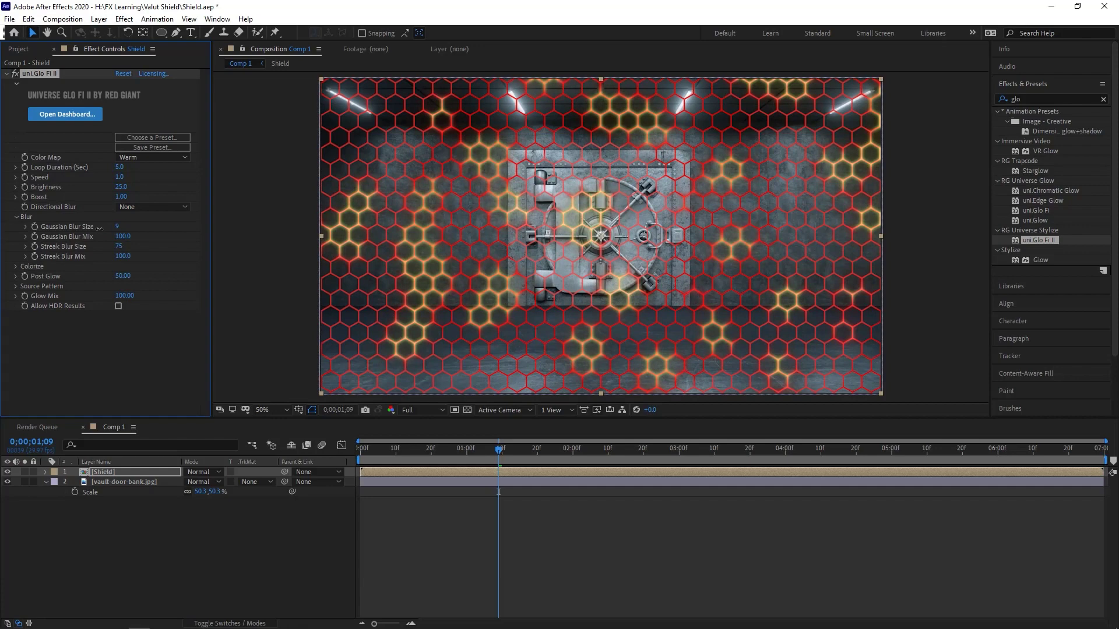
pyautogui.press('/')
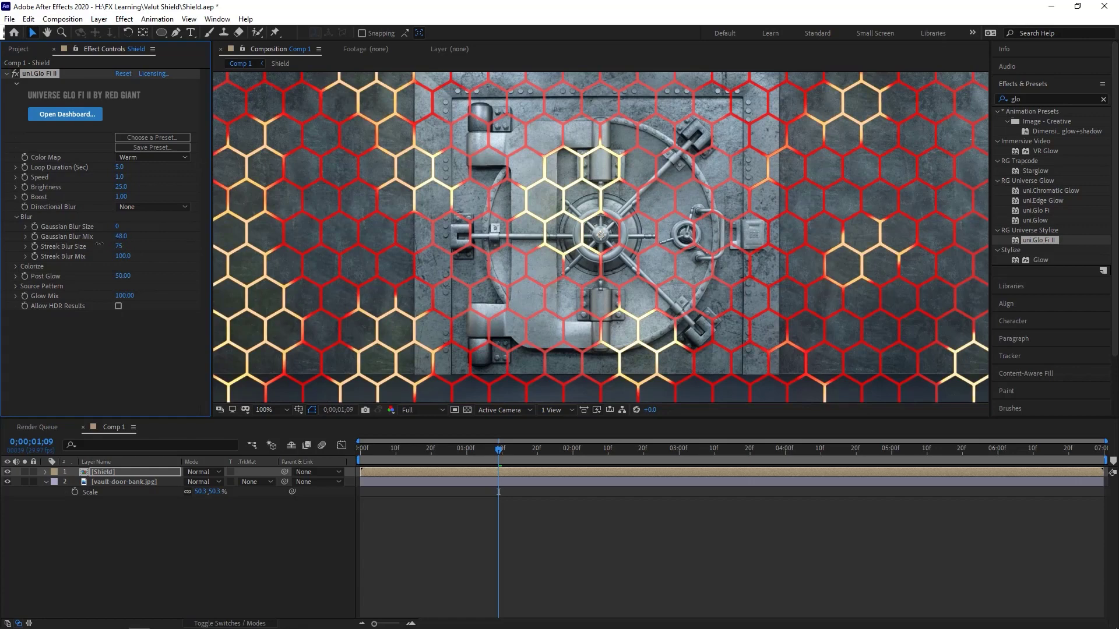
pyautogui.moveTo(89, 246); pyautogui.dragTo(35, 246)
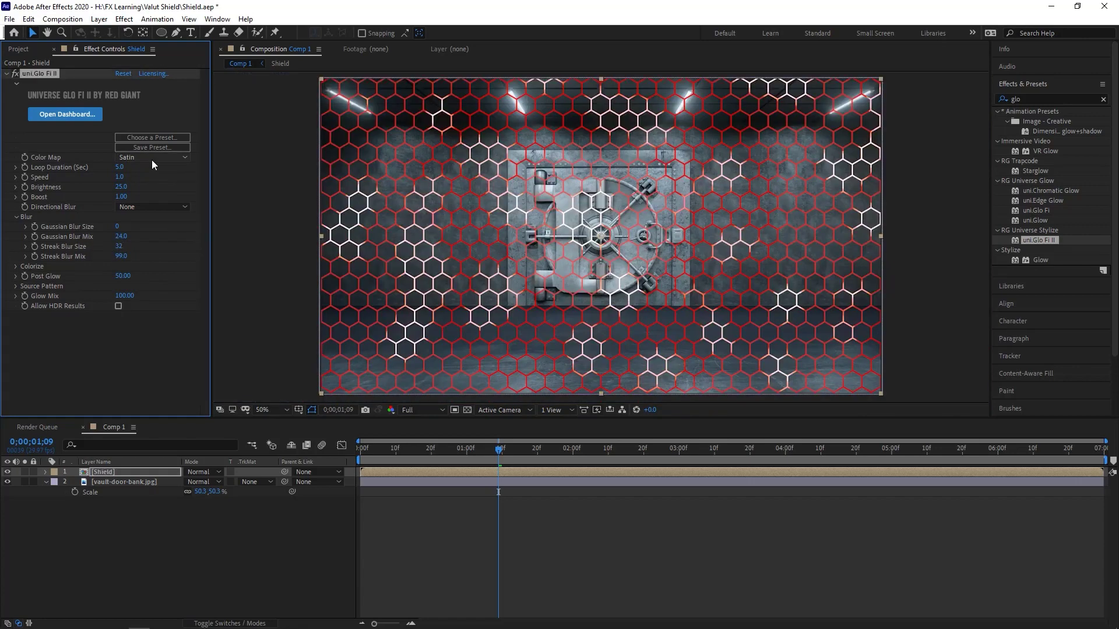
# Switch the glow's colour map to Sultry
pyautogui.click(153, 157)
pyautogui.click(140, 222)
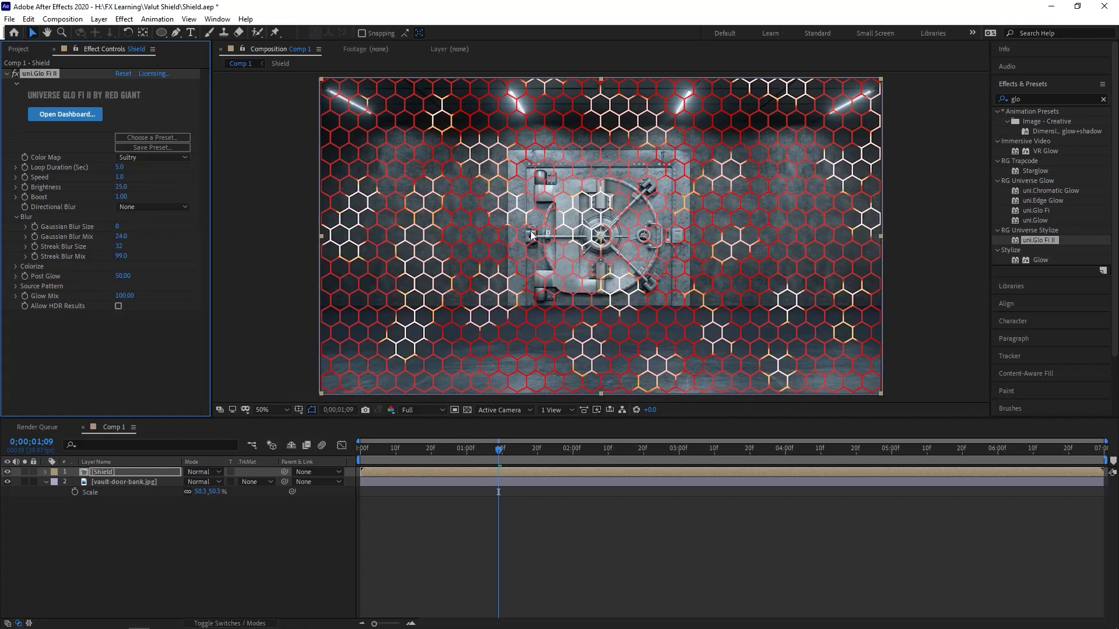
pyautogui.click(160, 135)
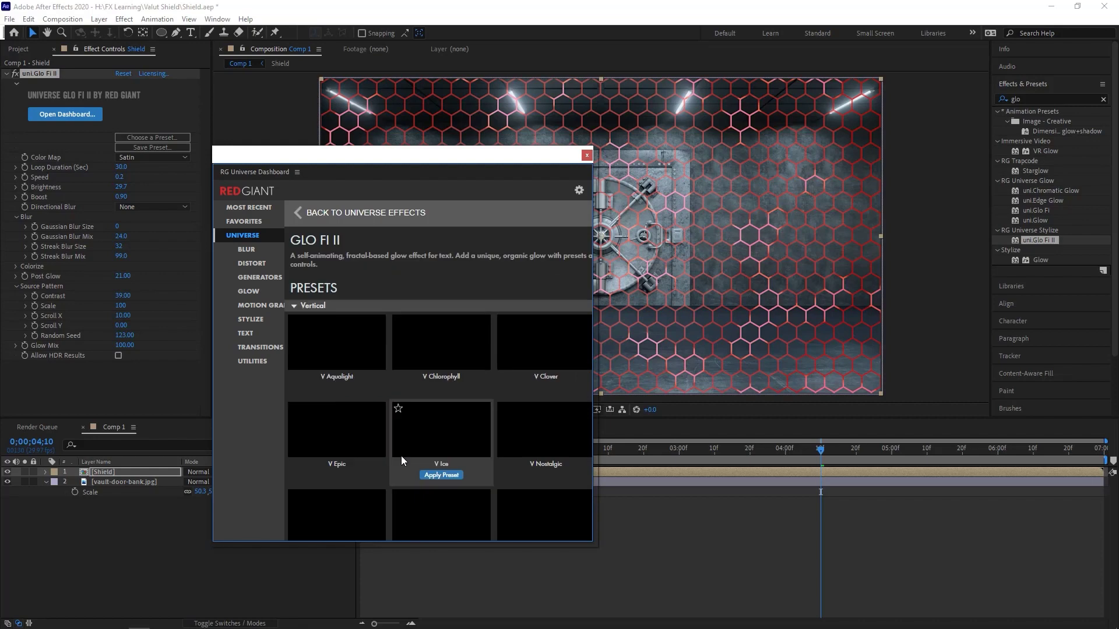
# Apply the H Warm Glo Fi II preset and set its Directional Blur to None
pyautogui.scroll(-5, 469, 337)
pyautogui.click(475, 370)
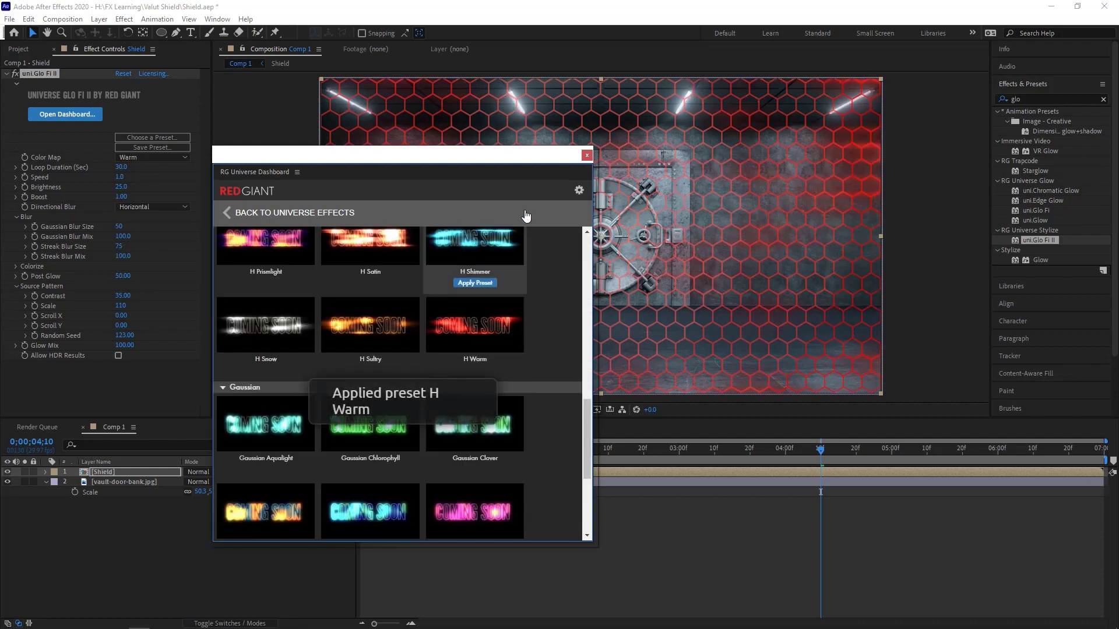
pyautogui.click(175, 207)
pyautogui.click(160, 224)
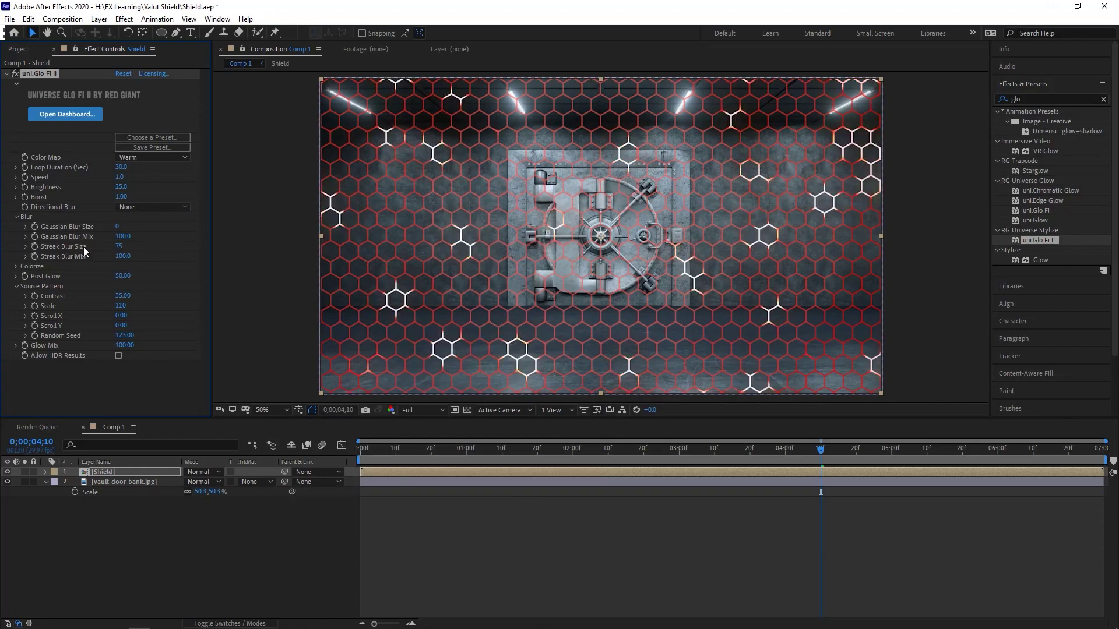
# Preview the glowing hex-shield animation from the start
pyautogui.moveTo(386, 452); pyautogui.dragTo(316, 452)
pyautogui.press('space')
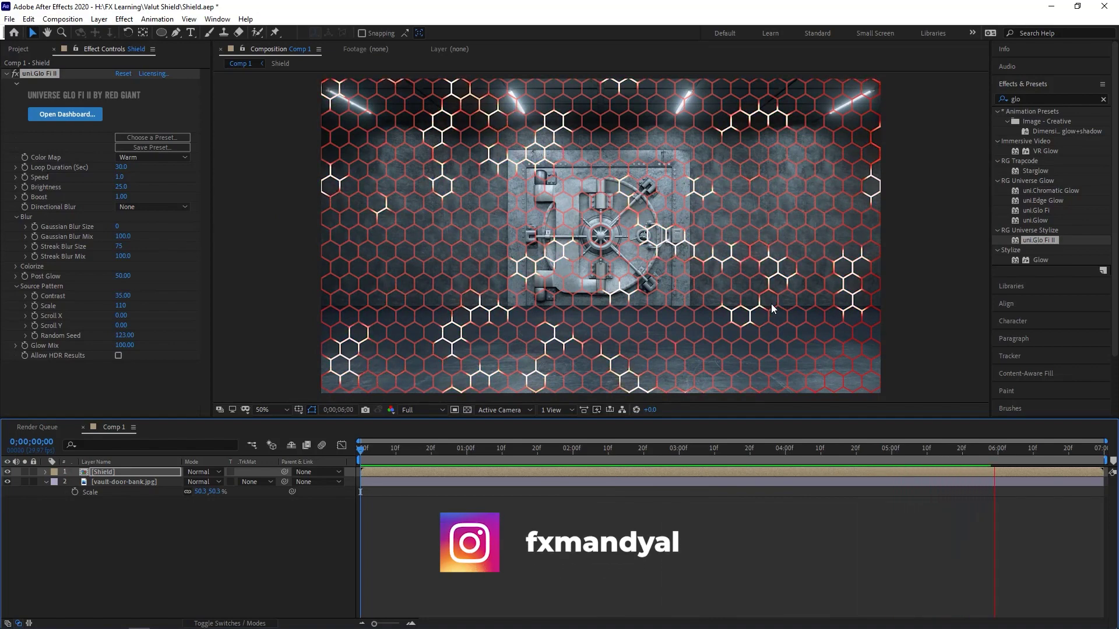
pyautogui.press('space')
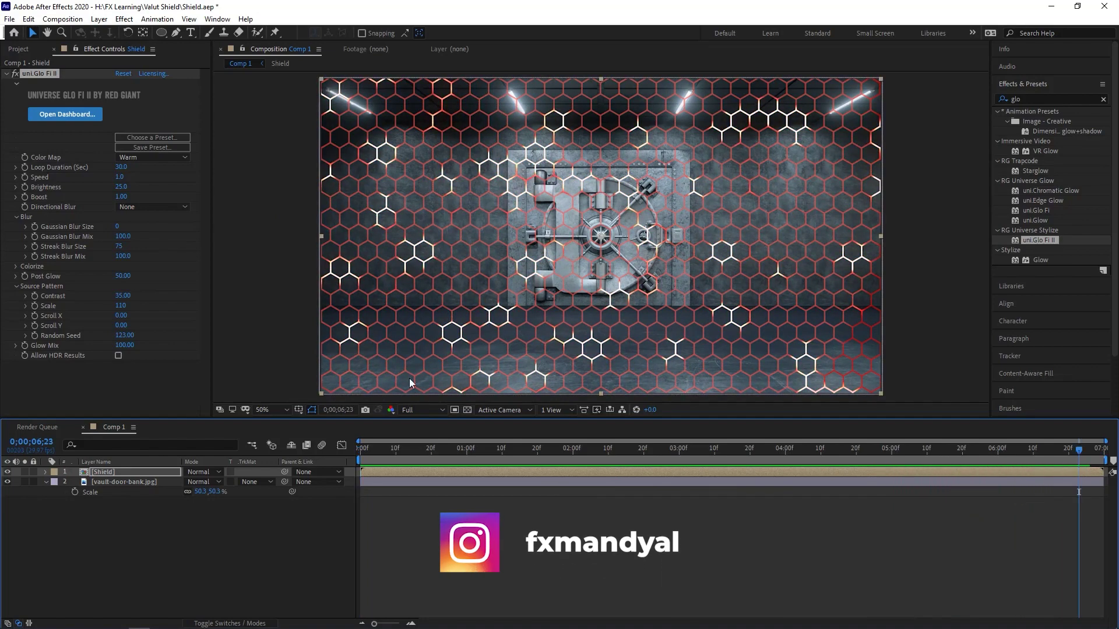
# Inside the Shield precomp, set both Circle and Circle 2 to Normal blending
pyautogui.click(159, 474)
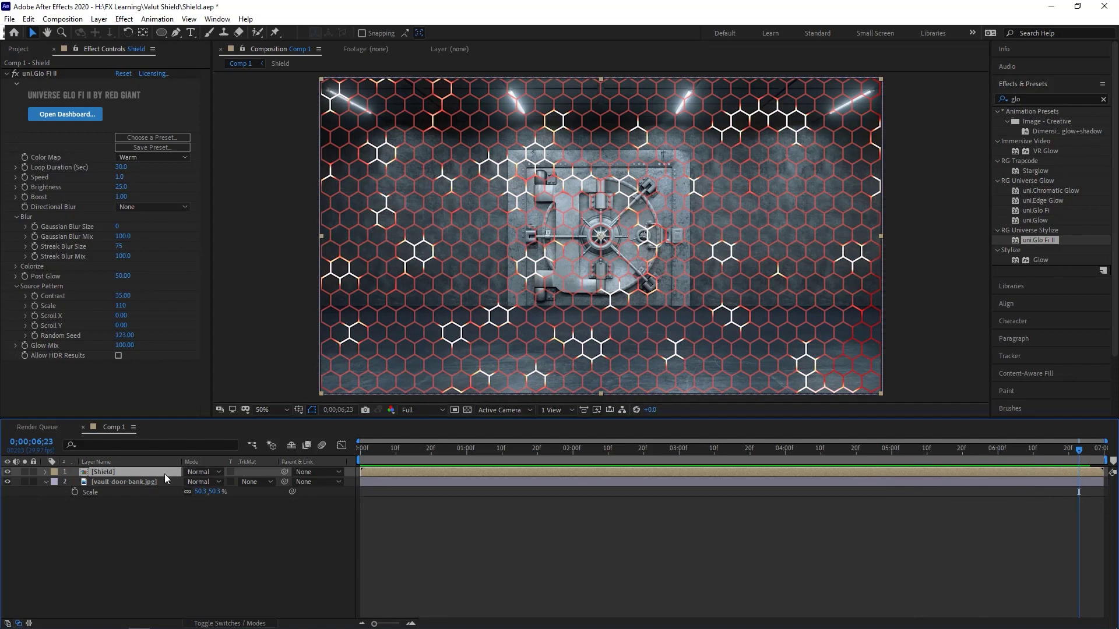
pyautogui.doubleClick(165, 474)
pyautogui.click(197, 502)
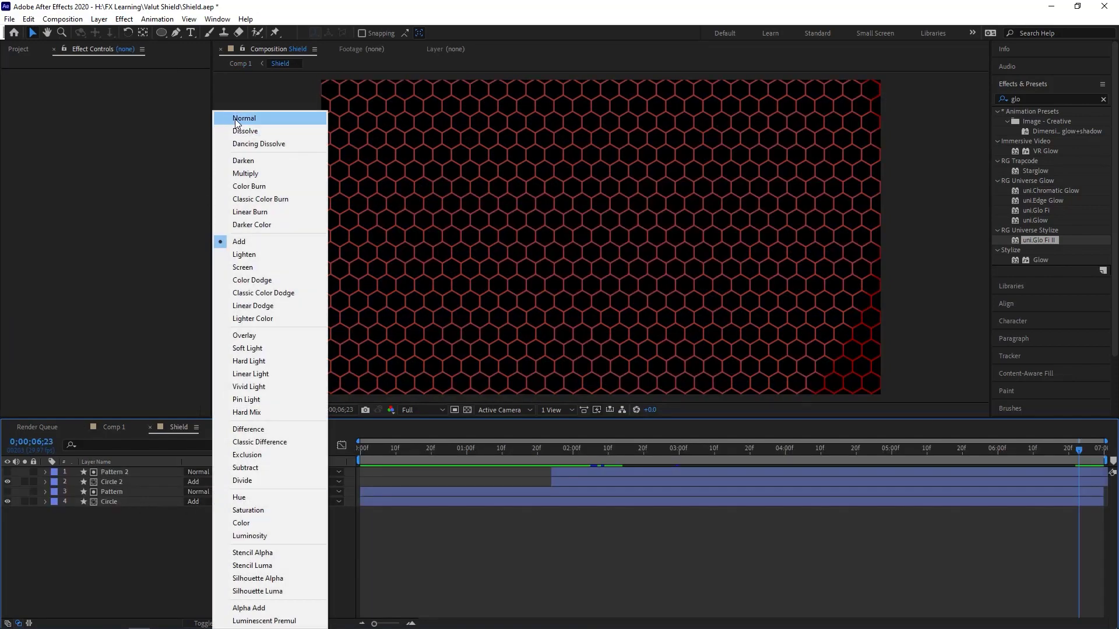
pyautogui.click(236, 120)
pyautogui.click(203, 484)
pyautogui.click(262, 120)
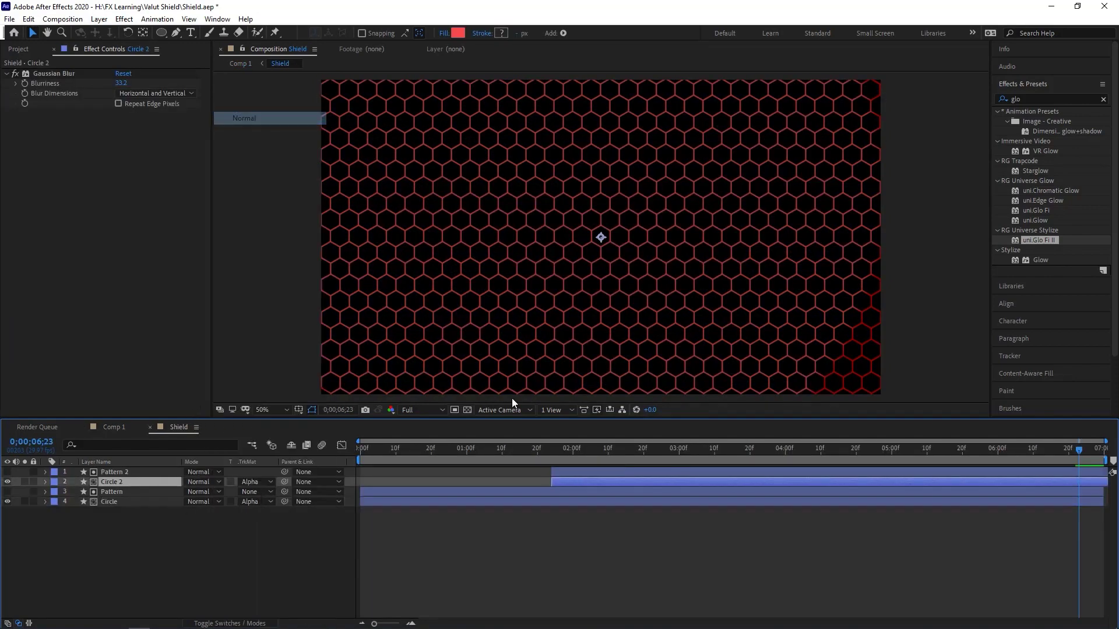
# Back in Comp 1, set the Shield layer to Add and cycle through nearby blend modes
pyautogui.click(252, 64)
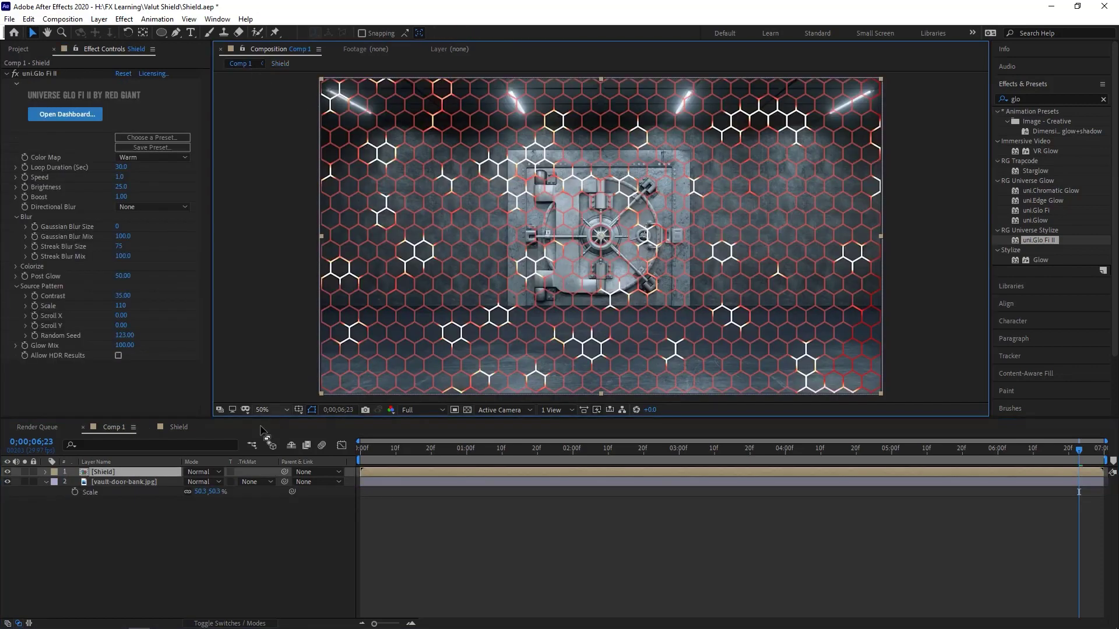
pyautogui.click(202, 472)
pyautogui.click(261, 240)
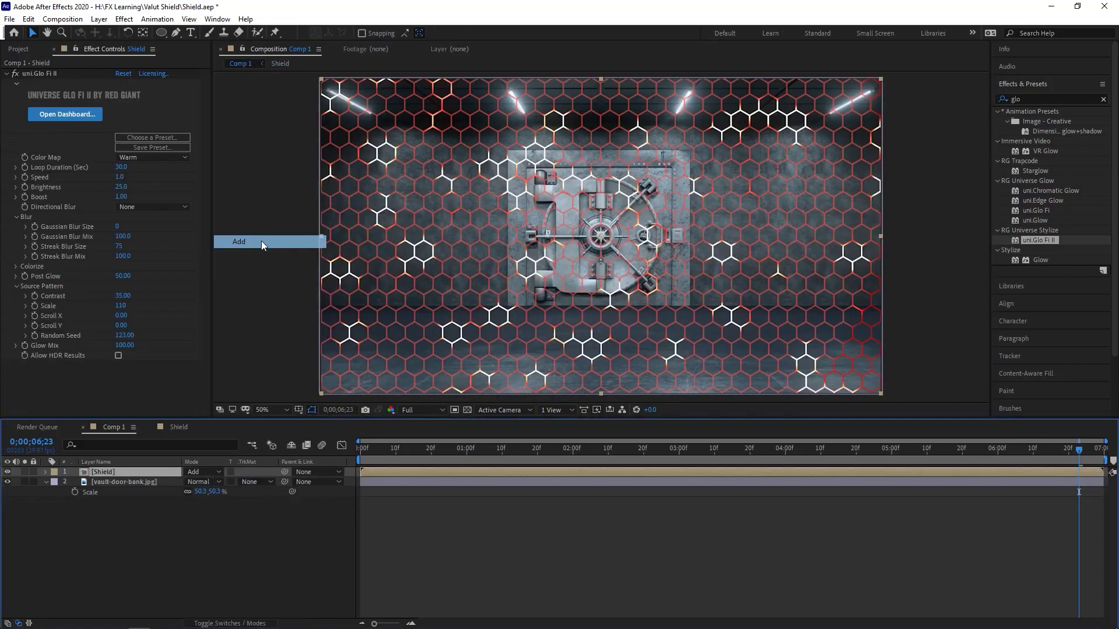
pyautogui.hotkey('shift', '-')
pyautogui.hotkey('shift', '-')
pyautogui.hotkey('shift', '-')
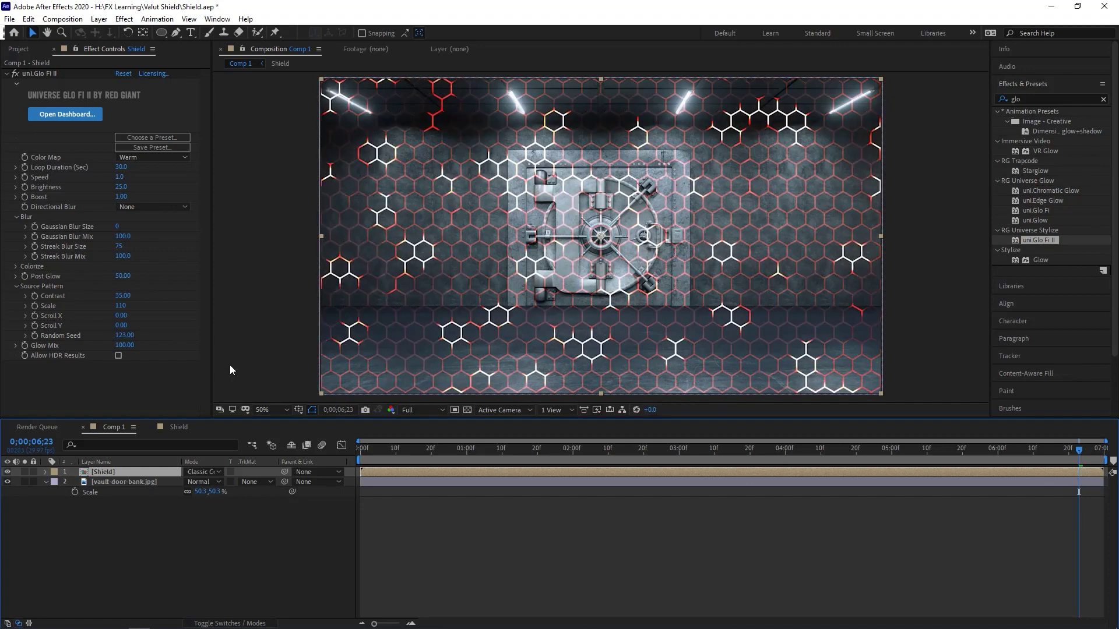
pyautogui.hotkey('shift', '=')
pyautogui.hotkey('shift', '=')
pyautogui.hotkey('shift', '=')
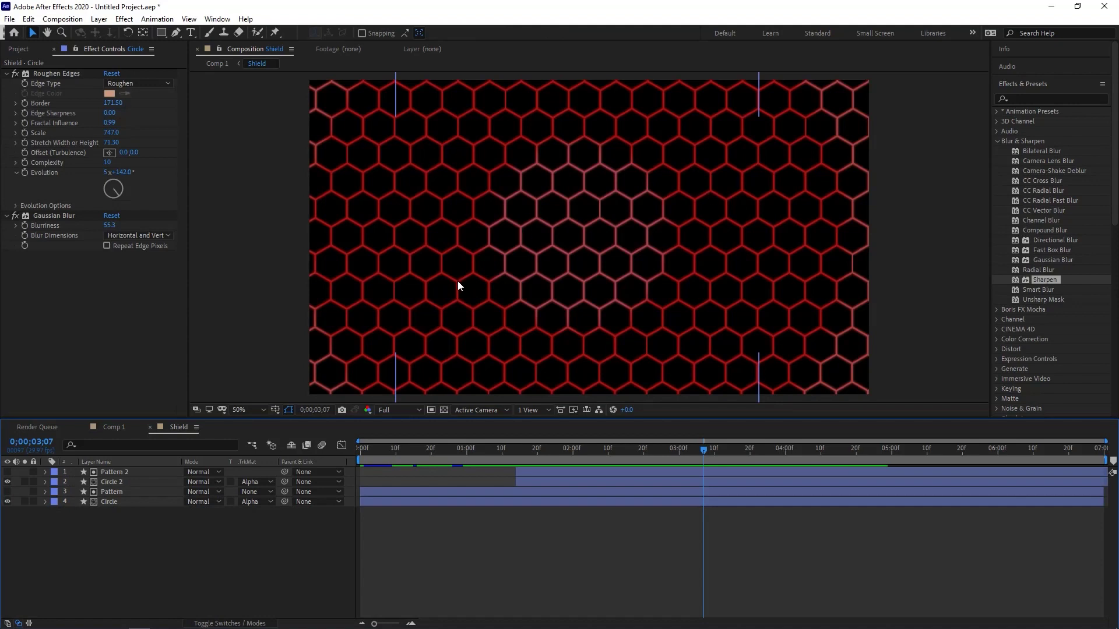
# Draw a cyan-filled hexagon over the honeycomb with stroke width 0
pyautogui.moveTo(427, 441); pyautogui.dragTo(445, 441)
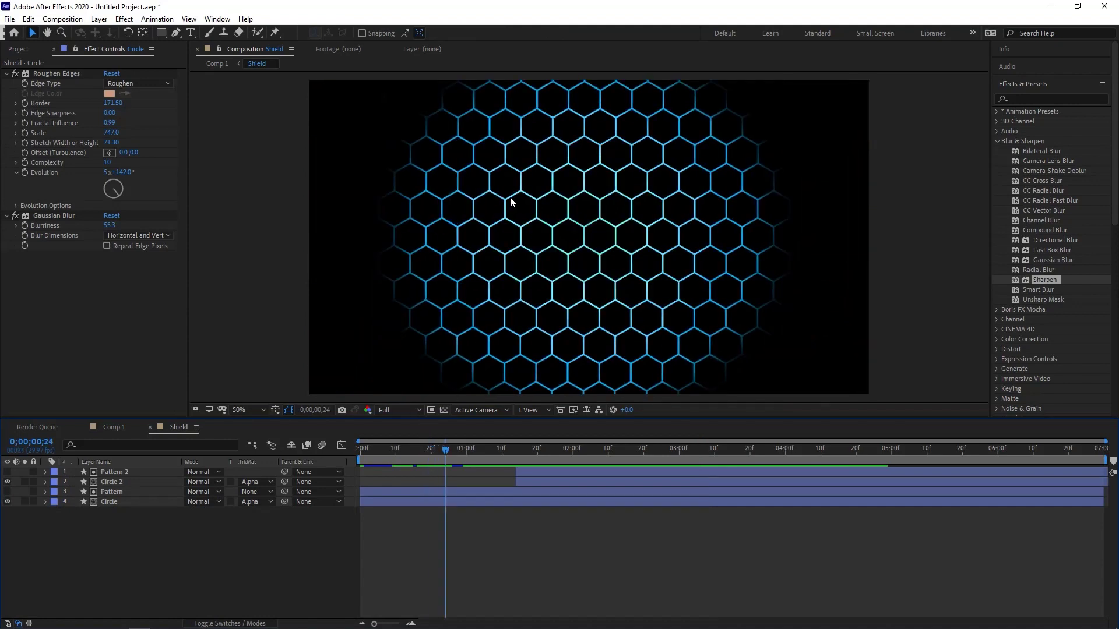
pyautogui.moveTo(161, 33); pyautogui.dragTo(193, 72)
pyautogui.moveTo(512, 207); pyautogui.dragTo(523, 231)
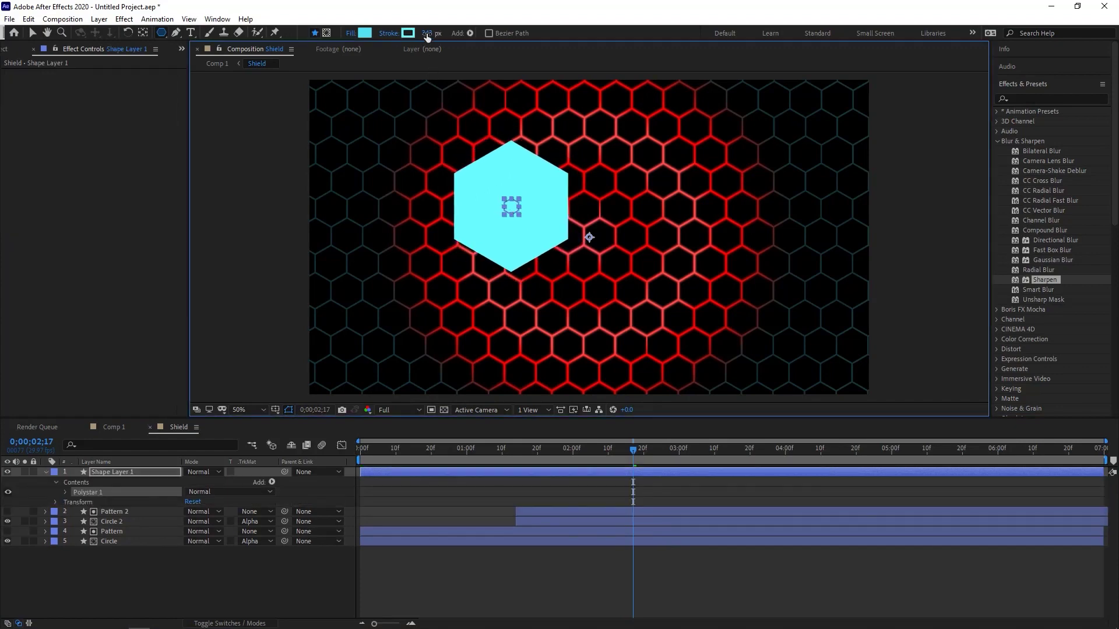
pyautogui.moveTo(427, 33); pyautogui.dragTo(397, 152)
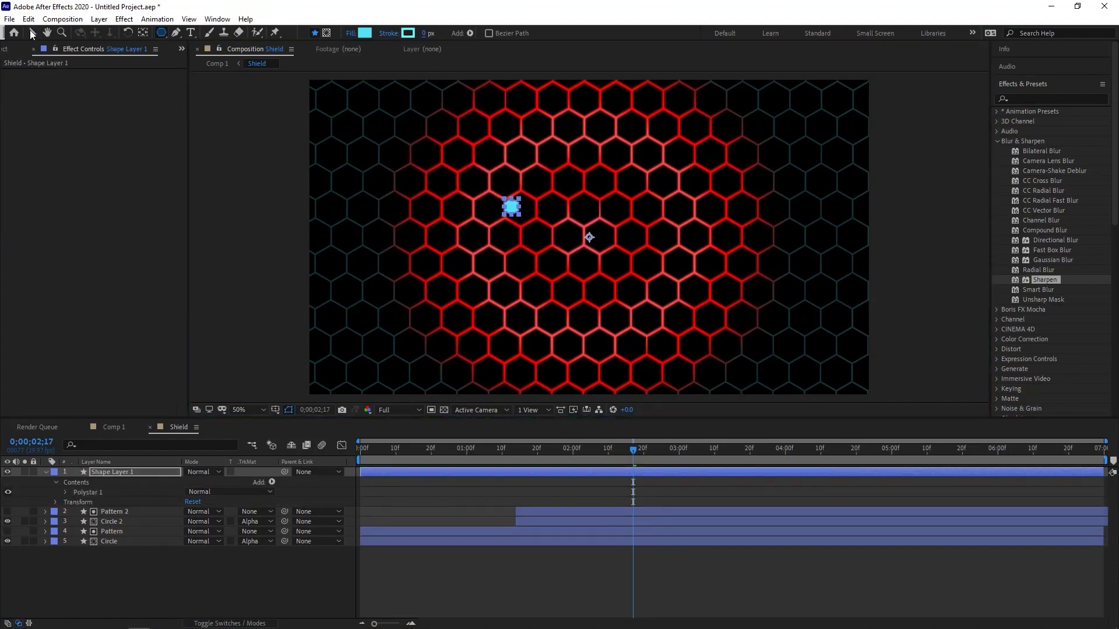
# Scale the hexagon to about 216% and move it onto a honeycomb cell
pyautogui.click(32, 34)
pyautogui.press('s')
pyautogui.moveTo(202, 482); pyautogui.dragTo(244, 482)
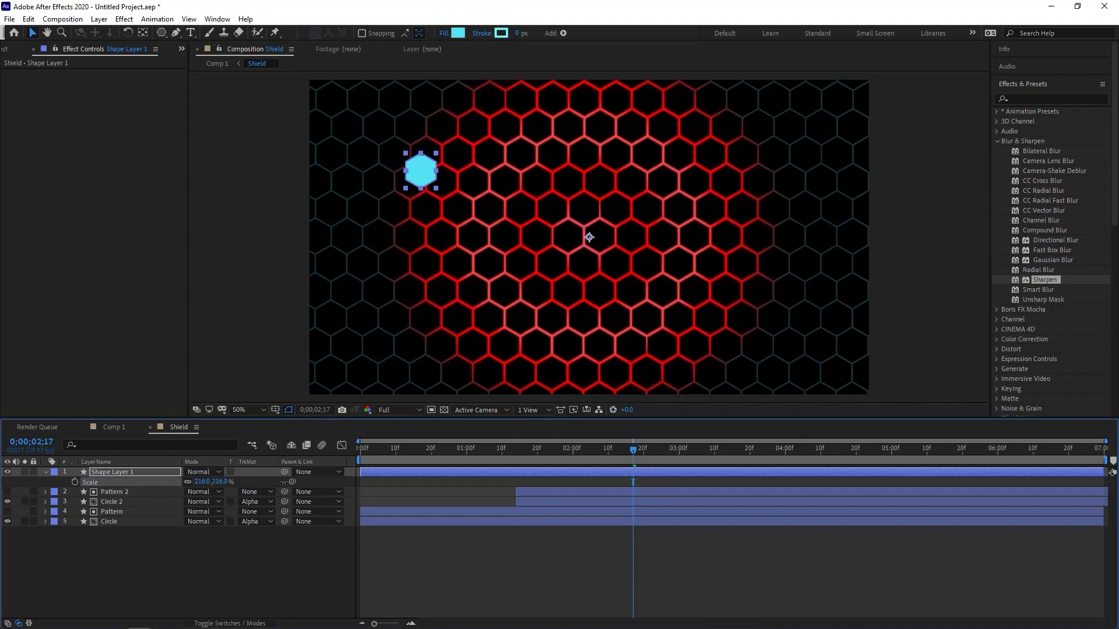
pyautogui.moveTo(602, 235); pyautogui.dragTo(741, 295)
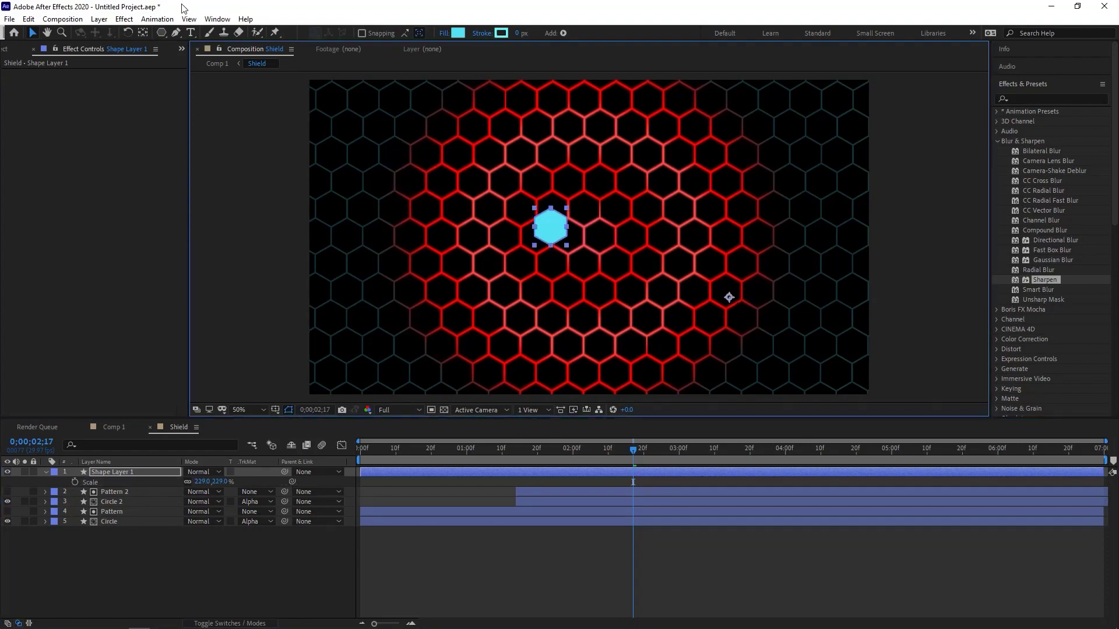
pyautogui.click(228, 23)
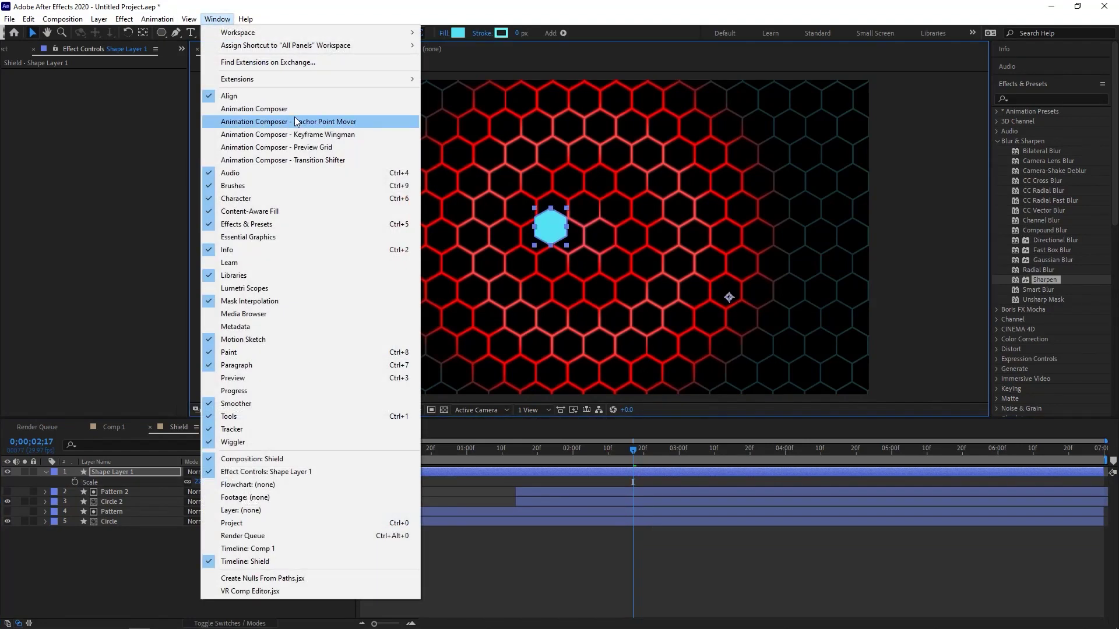
# Open the Animation Composer Anchor Point Mover panel and move it off the composition
pyautogui.click(325, 122)
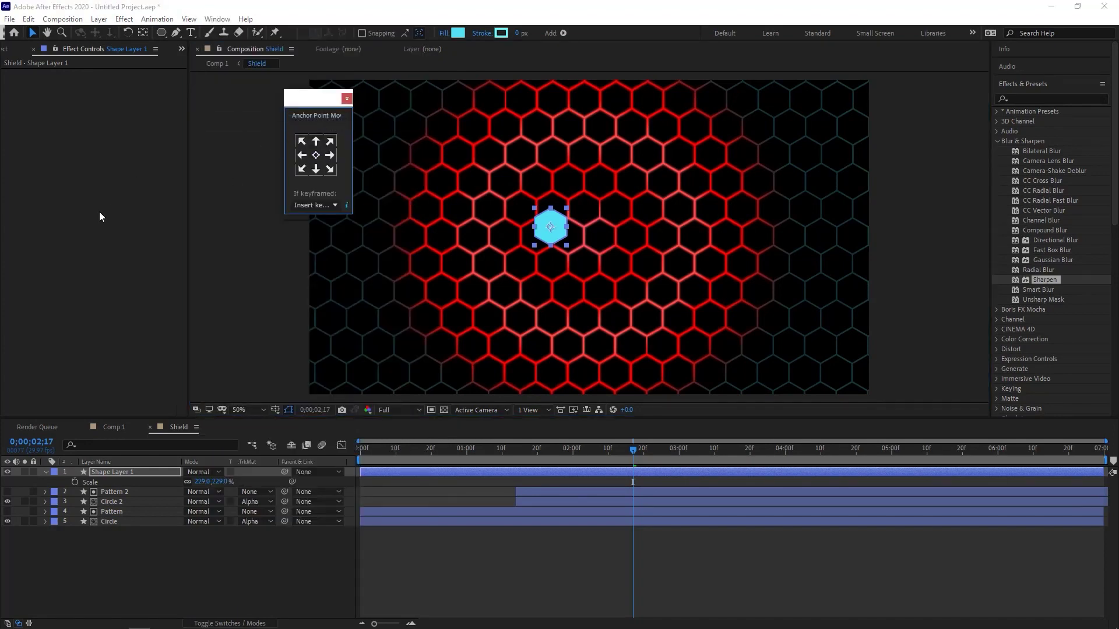
pyautogui.scroll(2, 589, 232)
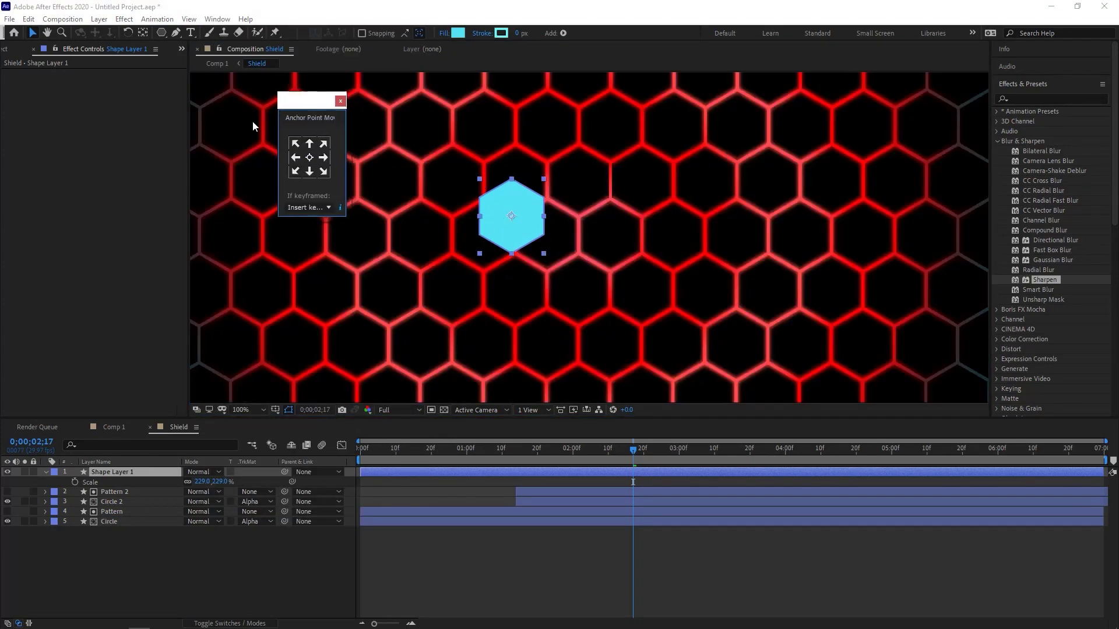
pyautogui.moveTo(315, 98); pyautogui.dragTo(107, 129)
pyautogui.moveTo(545, 233); pyautogui.dragTo(574, 242)
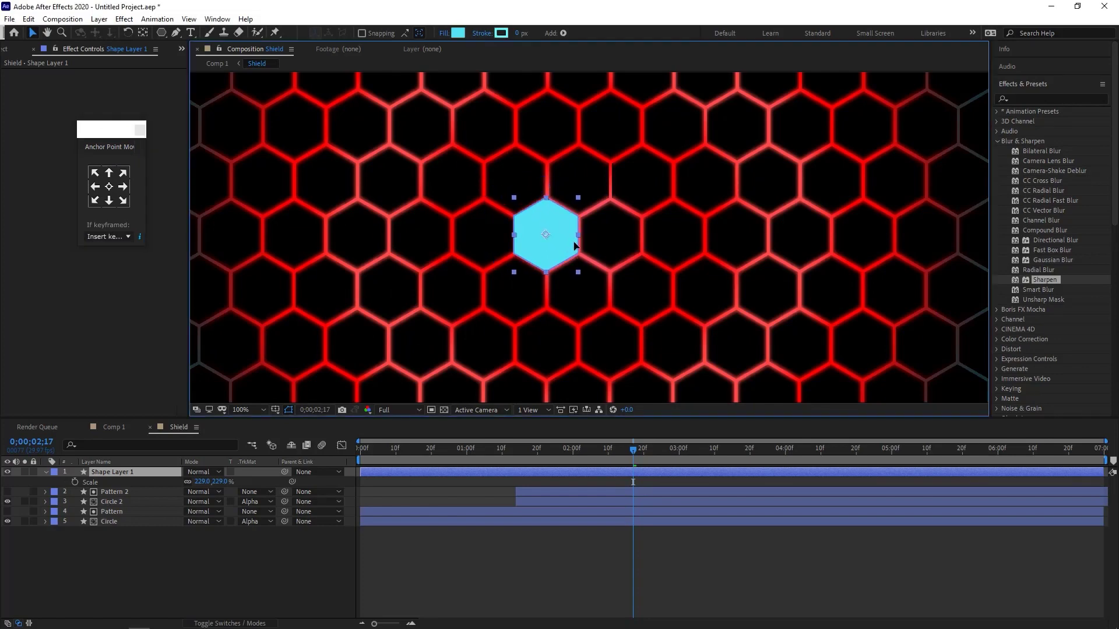
# Expand Shape Layer 1's Contents and select the Polystar 1 hexagon group
pyautogui.click(48, 474)
pyautogui.click(48, 474)
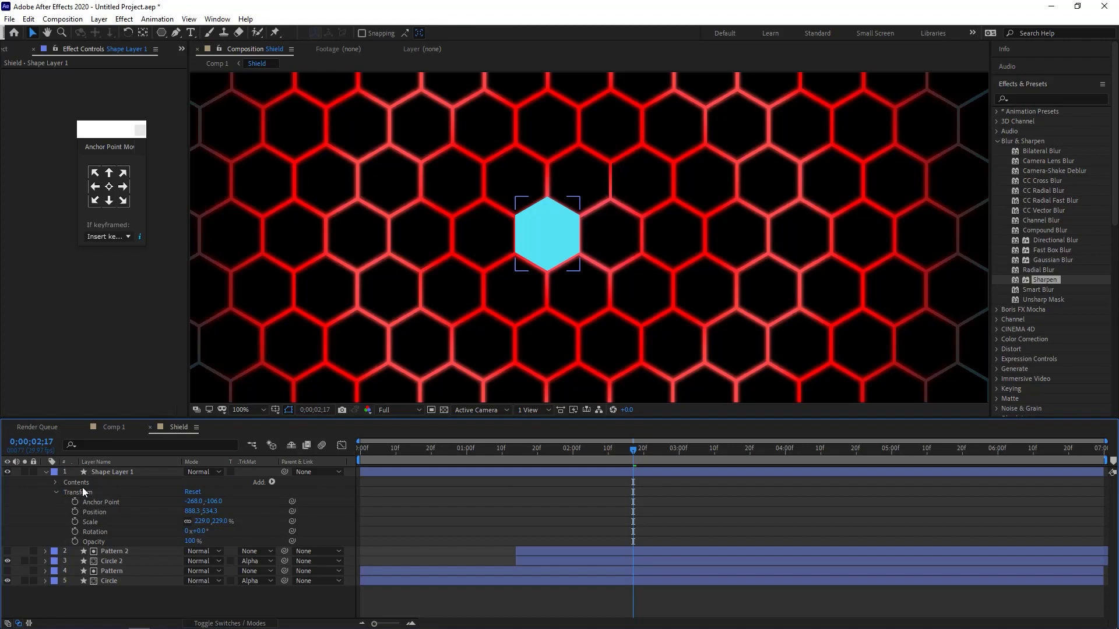
pyautogui.click(57, 482)
pyautogui.click(56, 482)
pyautogui.click(564, 236)
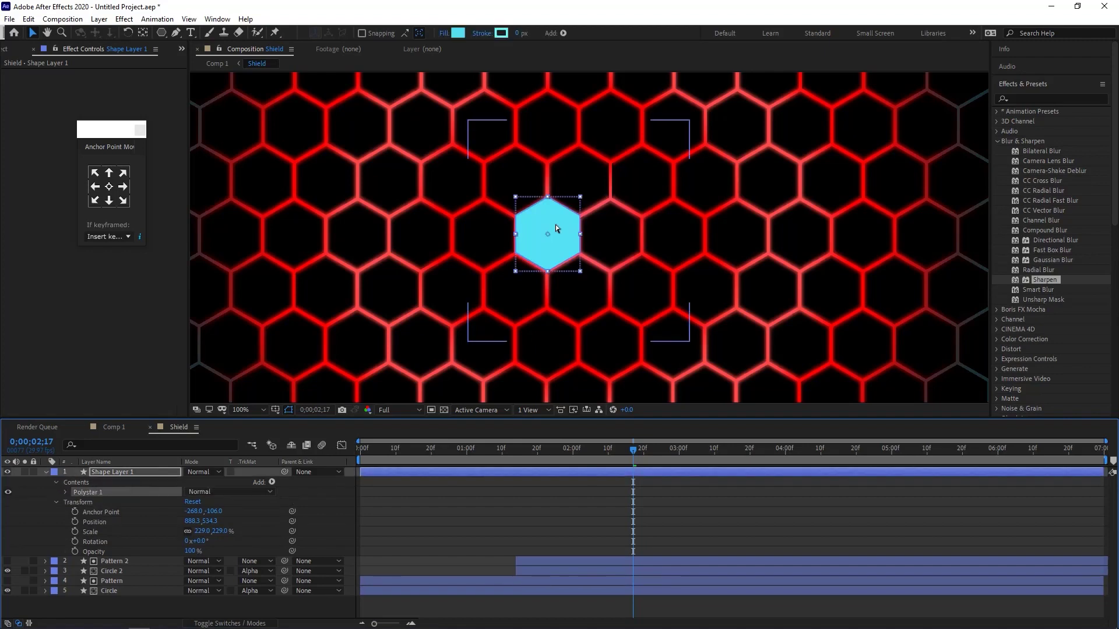
# Duplicate the hexagon into Polystar 2–4 and drag the copies into upper-right and lower-right grid cells
pyautogui.hotkey('ctrl', 'd')
pyautogui.press(',')
pyautogui.press(',')
pyautogui.hotkey('ctrl', 'd')
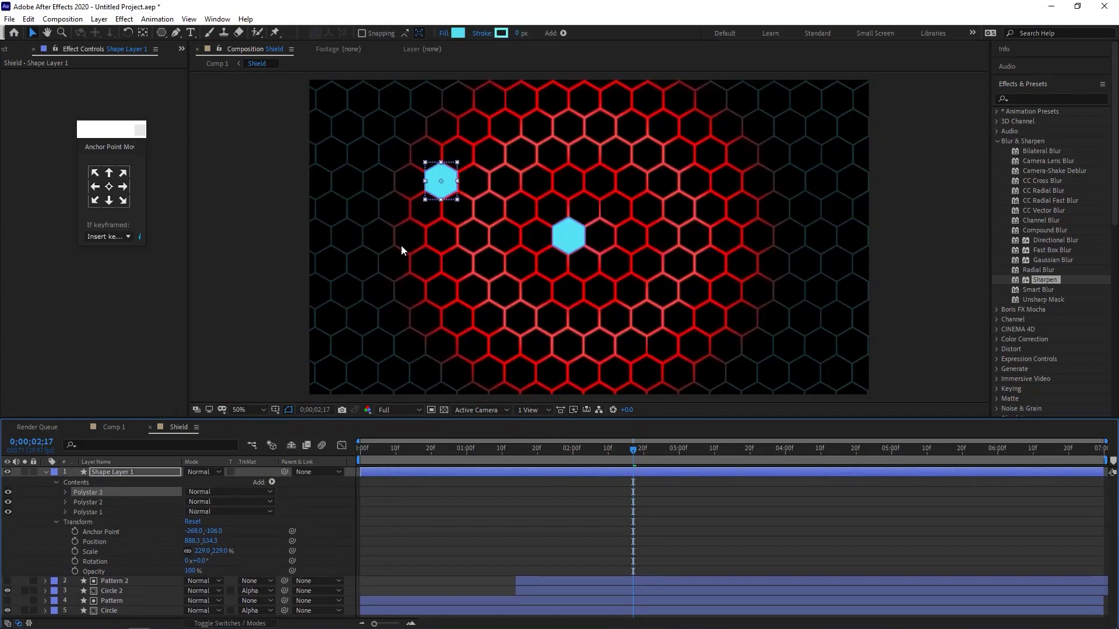
pyautogui.moveTo(440, 190); pyautogui.dragTo(721, 189)
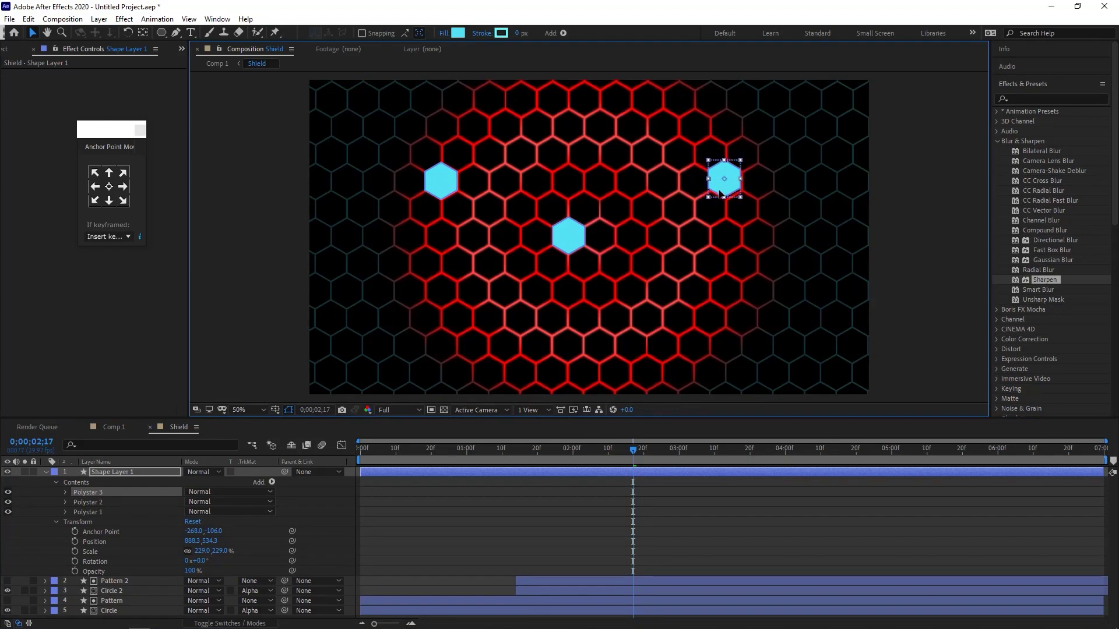
pyautogui.hotkey('ctrl', 'd')
pyautogui.moveTo(721, 189)
pyautogui.mouseDown()
pyautogui.moveTo(769, 325)
pyautogui.moveTo(712, 321)
pyautogui.mouseUp()
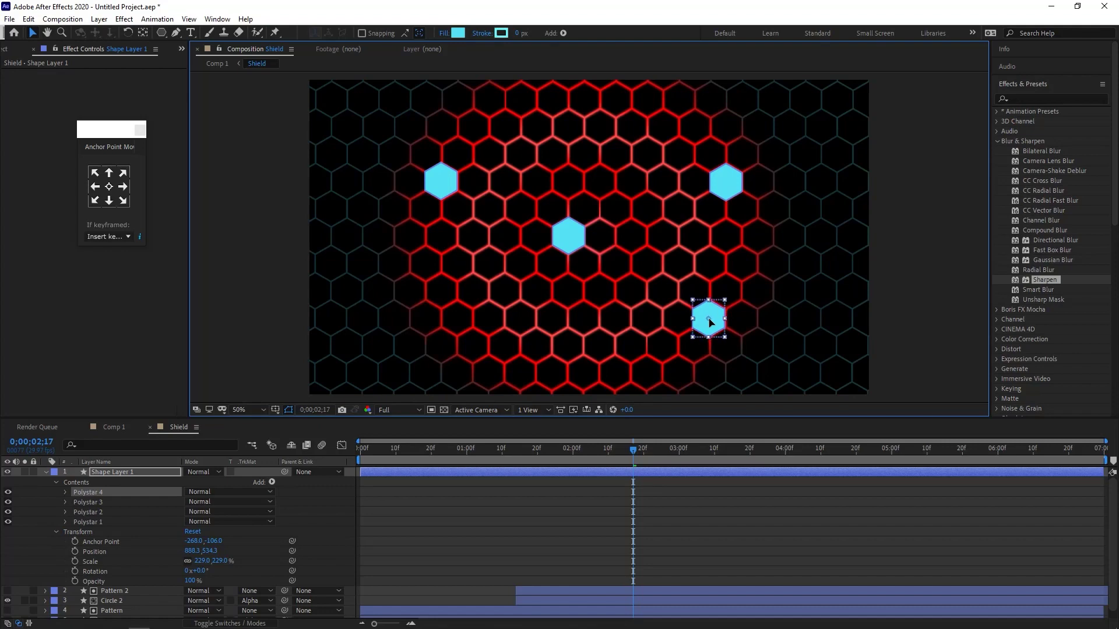
# Fill all four hexagons with red FF0303 and scrub the timeline to check the glow
pyautogui.hotkey('ctrl', 'a')
pyautogui.click(458, 32)
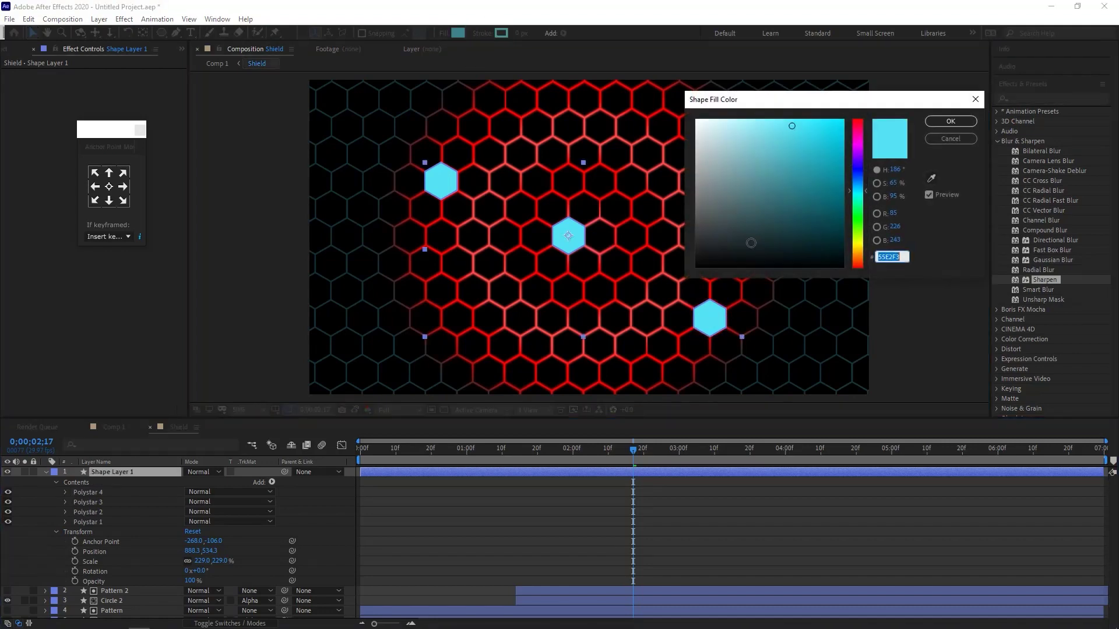
pyautogui.click(855, 132)
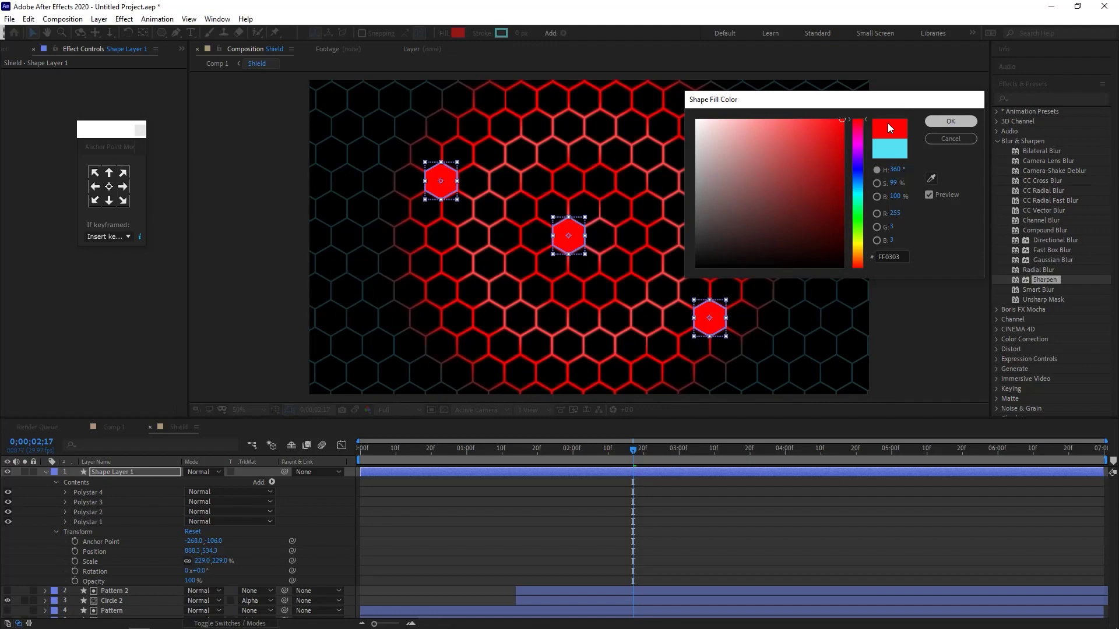
pyautogui.click(947, 120)
pyautogui.scroll(-2, 606, 216)
pyautogui.moveTo(606, 452); pyautogui.dragTo(642, 457)
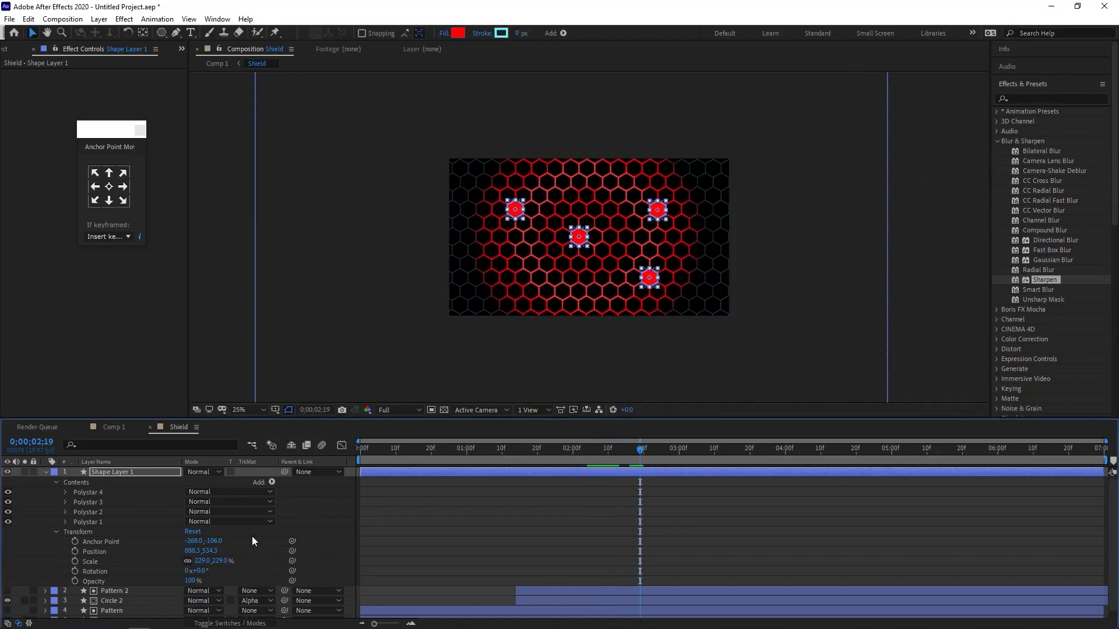
# Add Shape Layer 1 opacity keyframes at 0;00;02;06 (0%) and 0;00;03;15, then preview
pyautogui.hotkey('alt', 'shift', 't')
pyautogui.moveTo(689, 453); pyautogui.dragTo(733, 454)
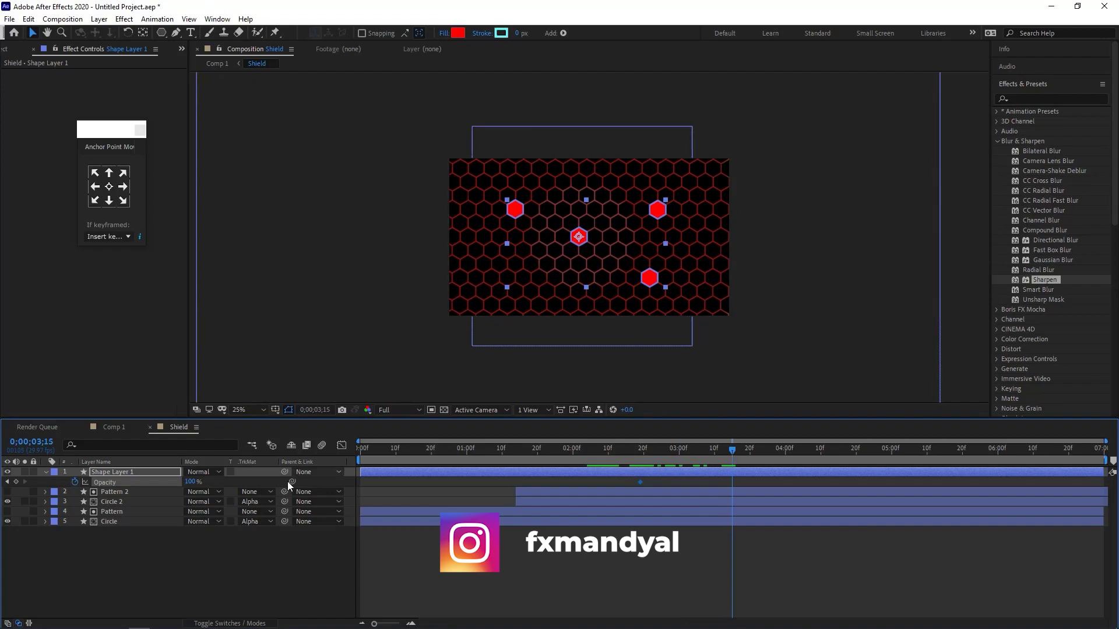
pyautogui.moveTo(697, 453); pyautogui.dragTo(594, 453)
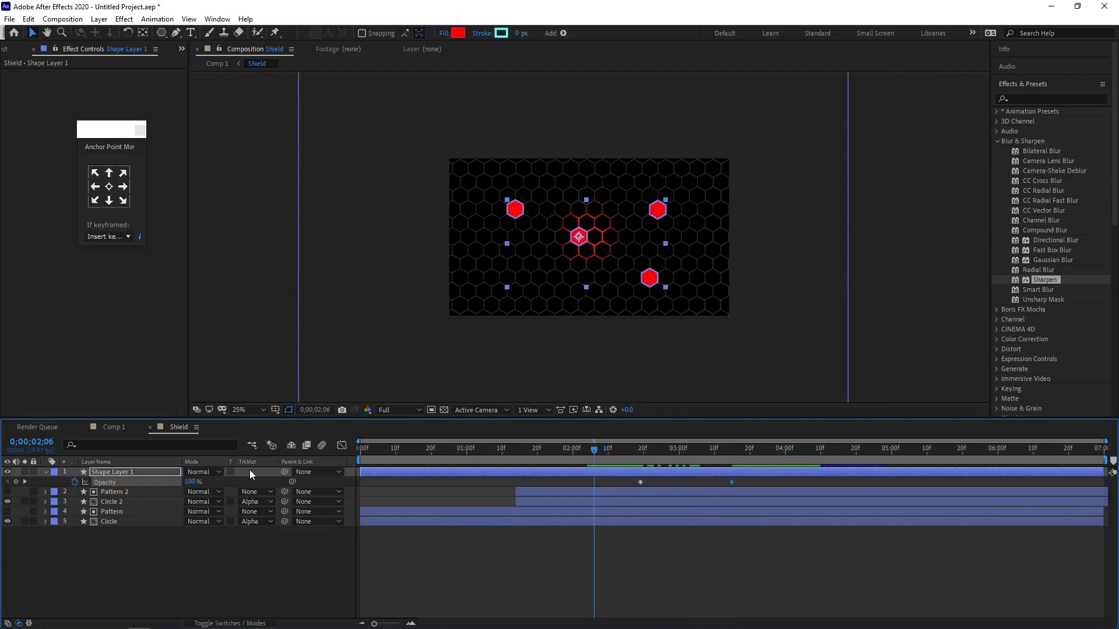
pyautogui.press('space')
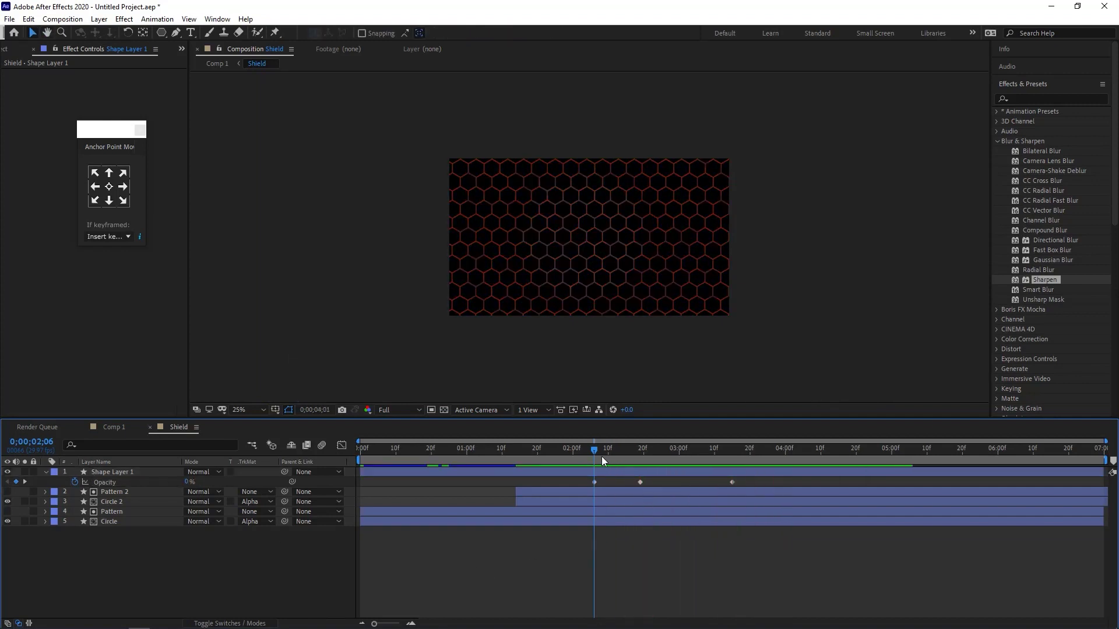
# Shift the middle opacity keyframe later and preview the hexagon fade again
pyautogui.moveTo(640, 482); pyautogui.dragTo(654, 482)
pyautogui.press('space')
pyautogui.press('space')
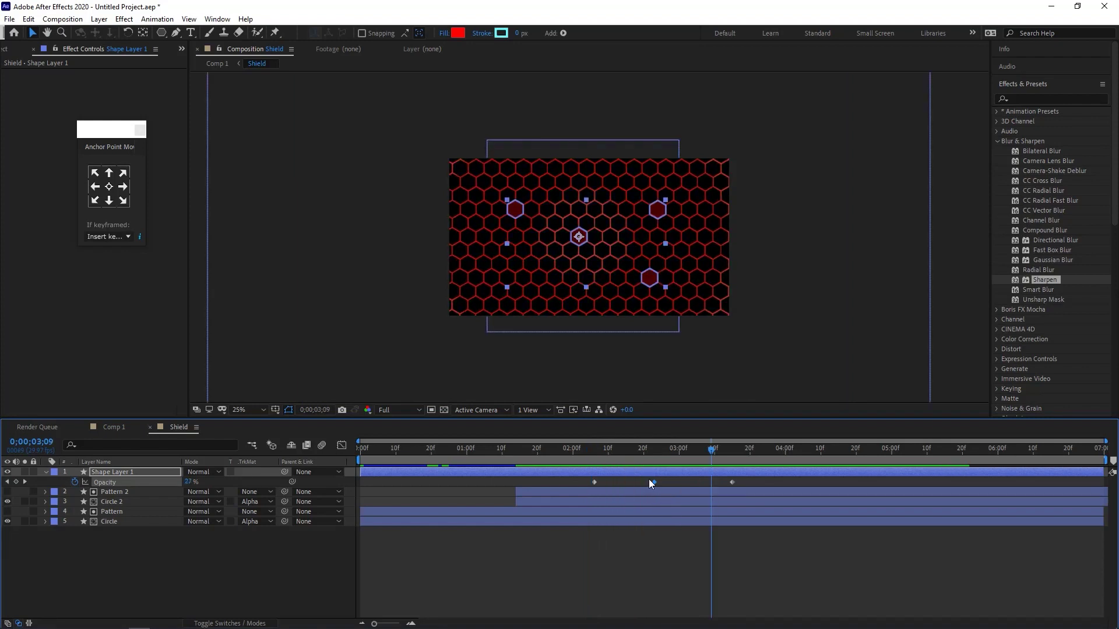
pyautogui.press('space')
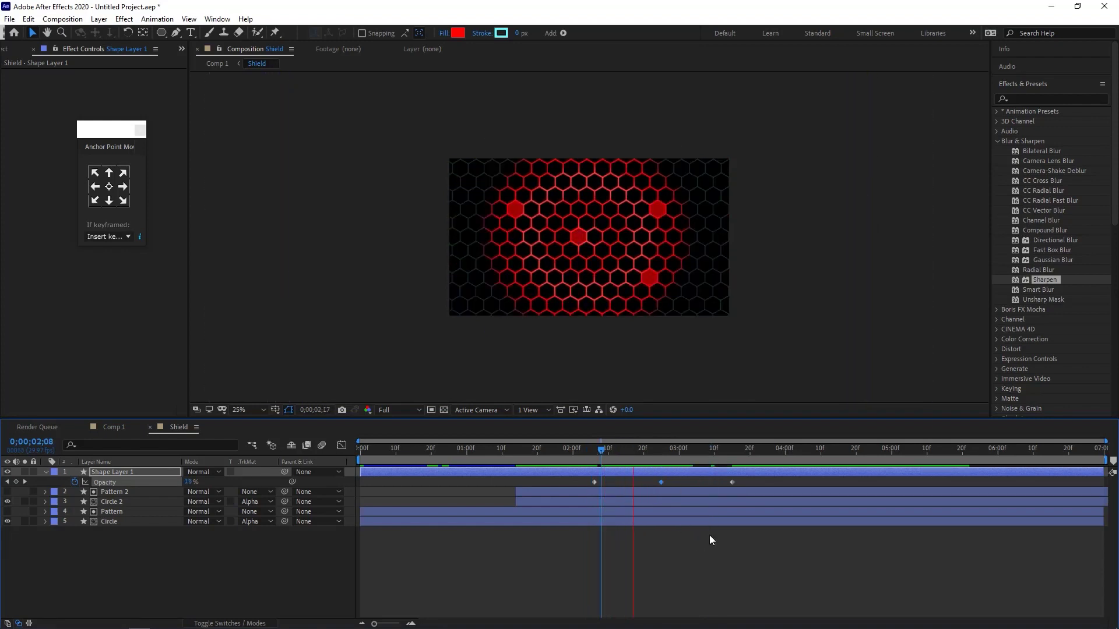
pyautogui.press('space')
pyautogui.click(140, 501)
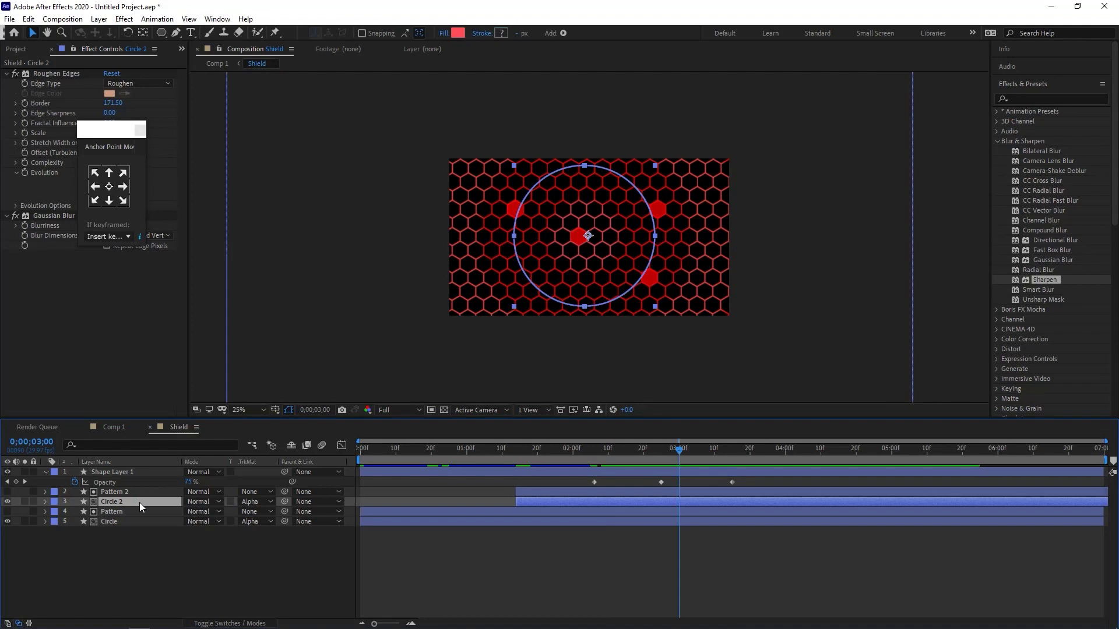
# Duplicate Circle 2 as Circle 3 and preview the circle reveal around 0;00;02;07
pyautogui.hotkey('ctrl', 'd')
pyautogui.hotkey('ctrl', ']')
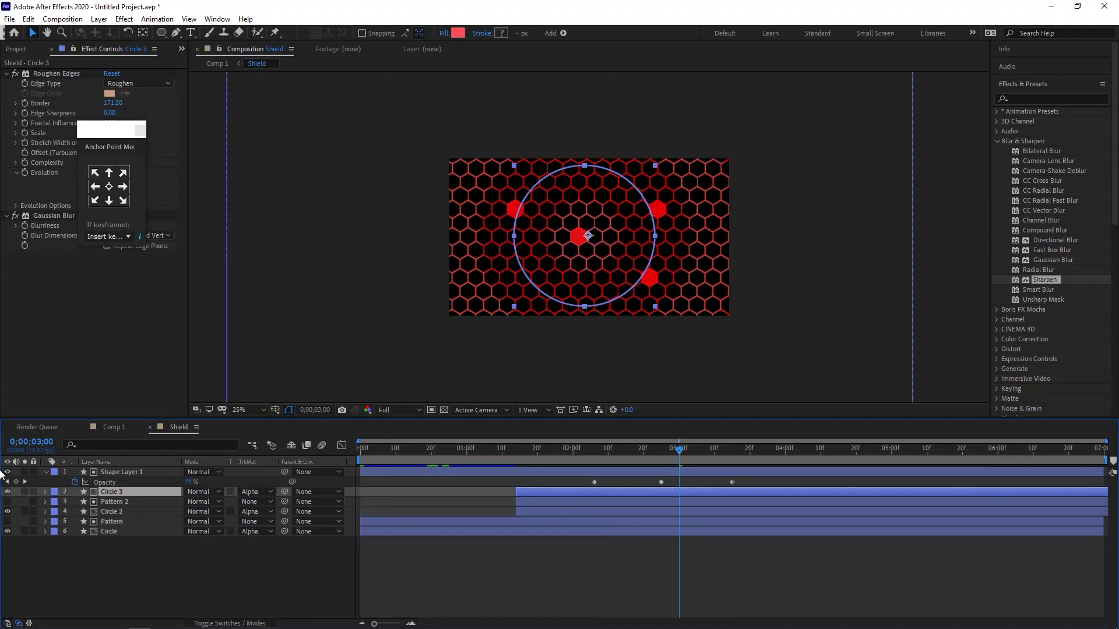
pyautogui.click(7, 473)
pyautogui.click(587, 459)
pyautogui.press('space')
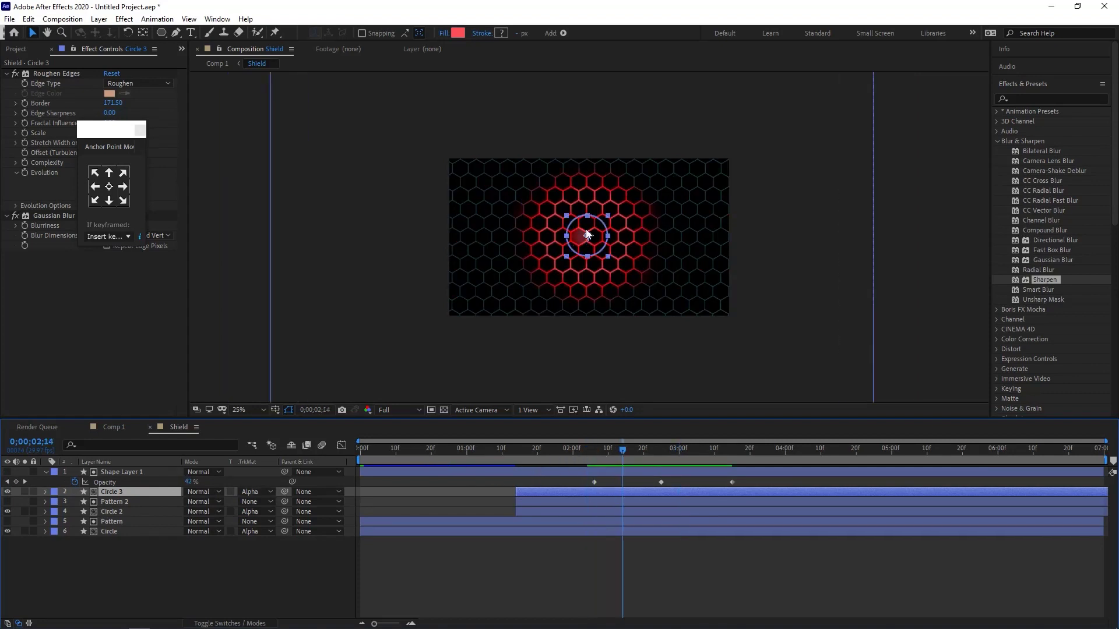
pyautogui.scroll(2, 587, 234)
pyautogui.moveTo(610, 447); pyautogui.dragTo(647, 450)
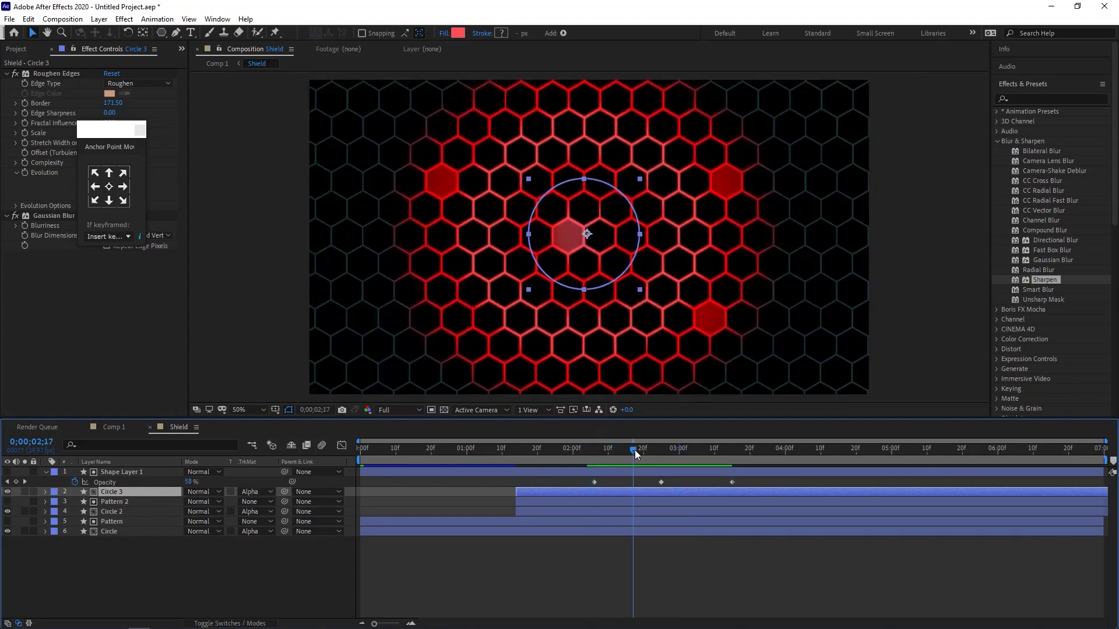
# Move Circle 3's first Scale keyframe earlier to 0;00;01;14 and preview the animation
pyautogui.press('u')
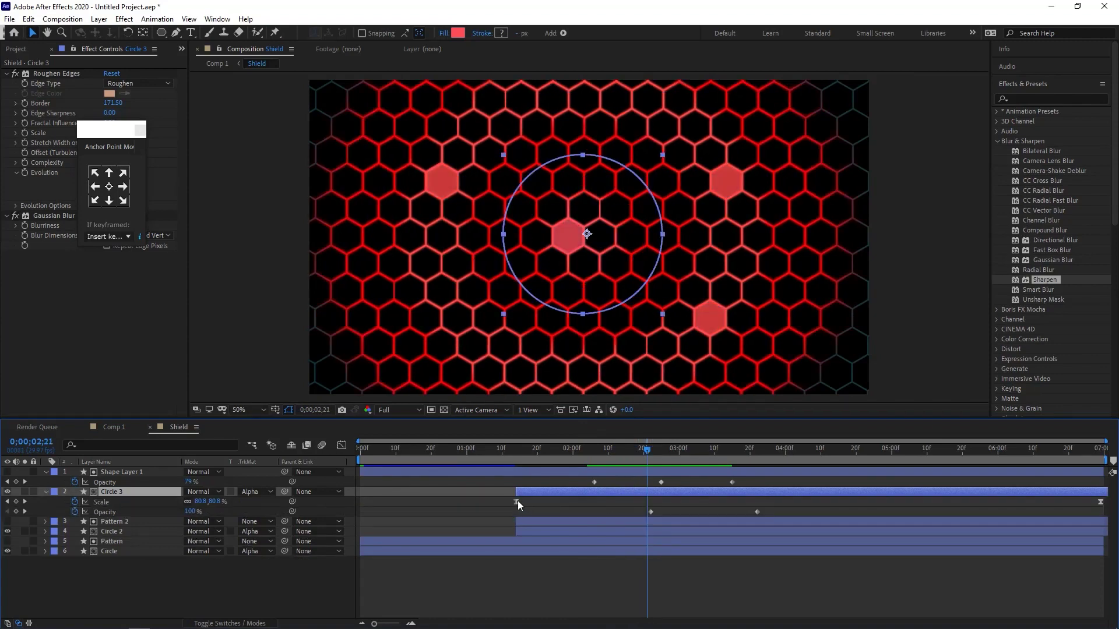
pyautogui.moveTo(519, 502); pyautogui.dragTo(615, 502)
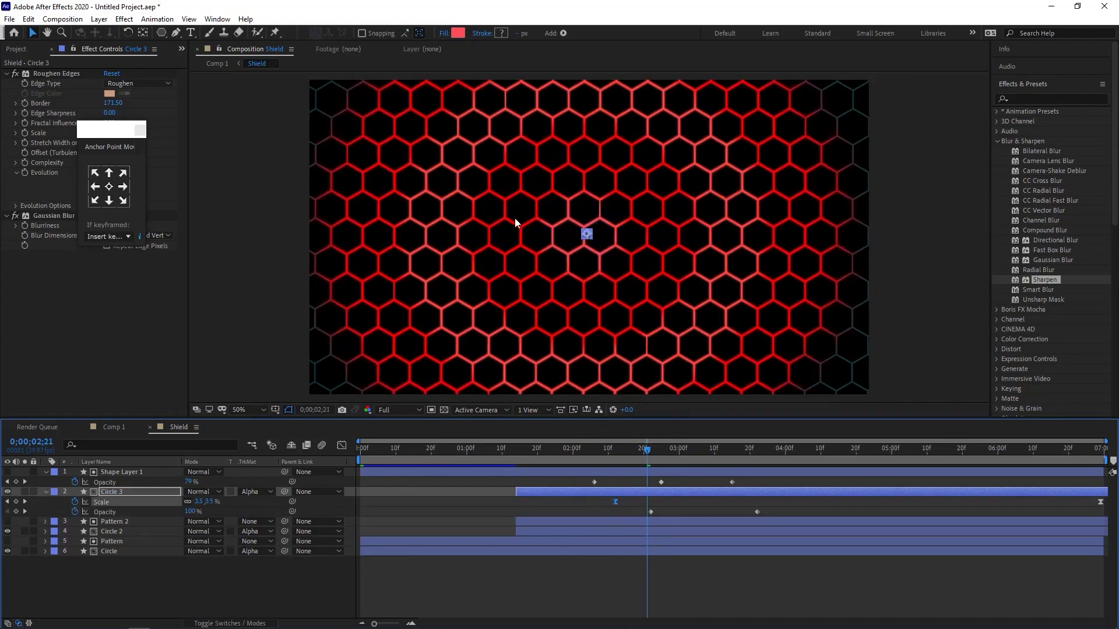
pyautogui.moveTo(612, 502); pyautogui.dragTo(592, 504)
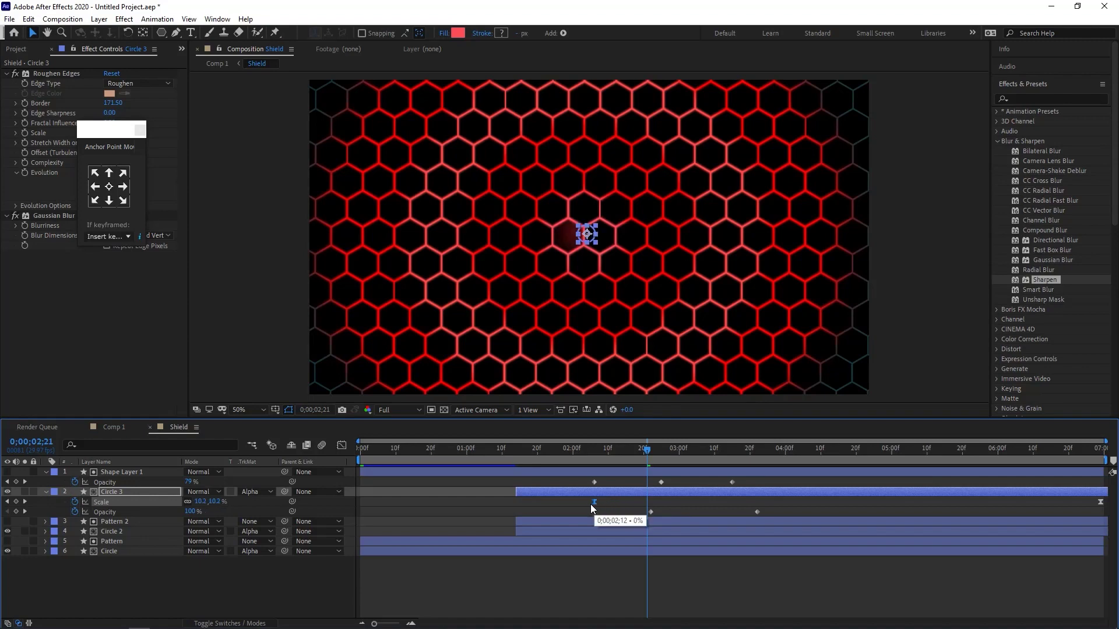
pyautogui.moveTo(557, 506); pyautogui.dragTo(519, 507)
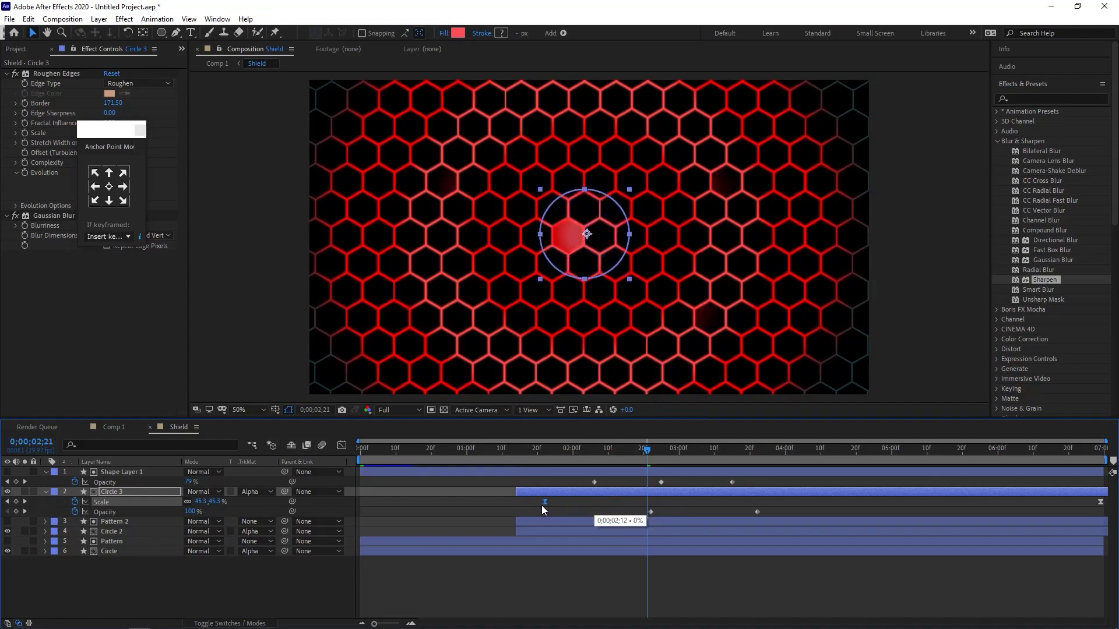
pyautogui.click(520, 457)
pyautogui.press('space')
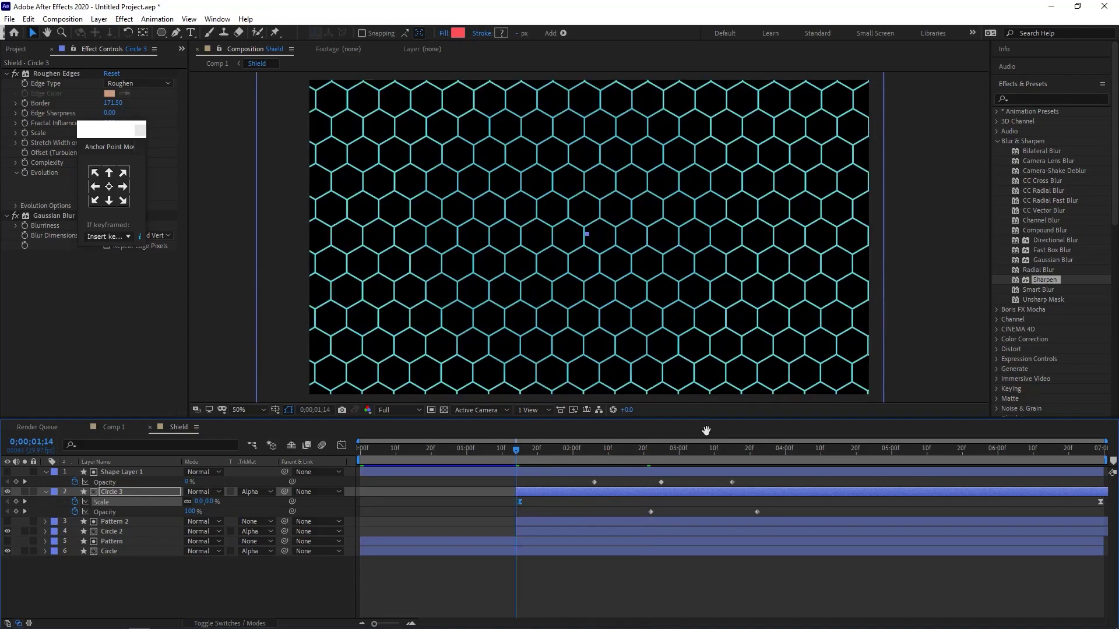